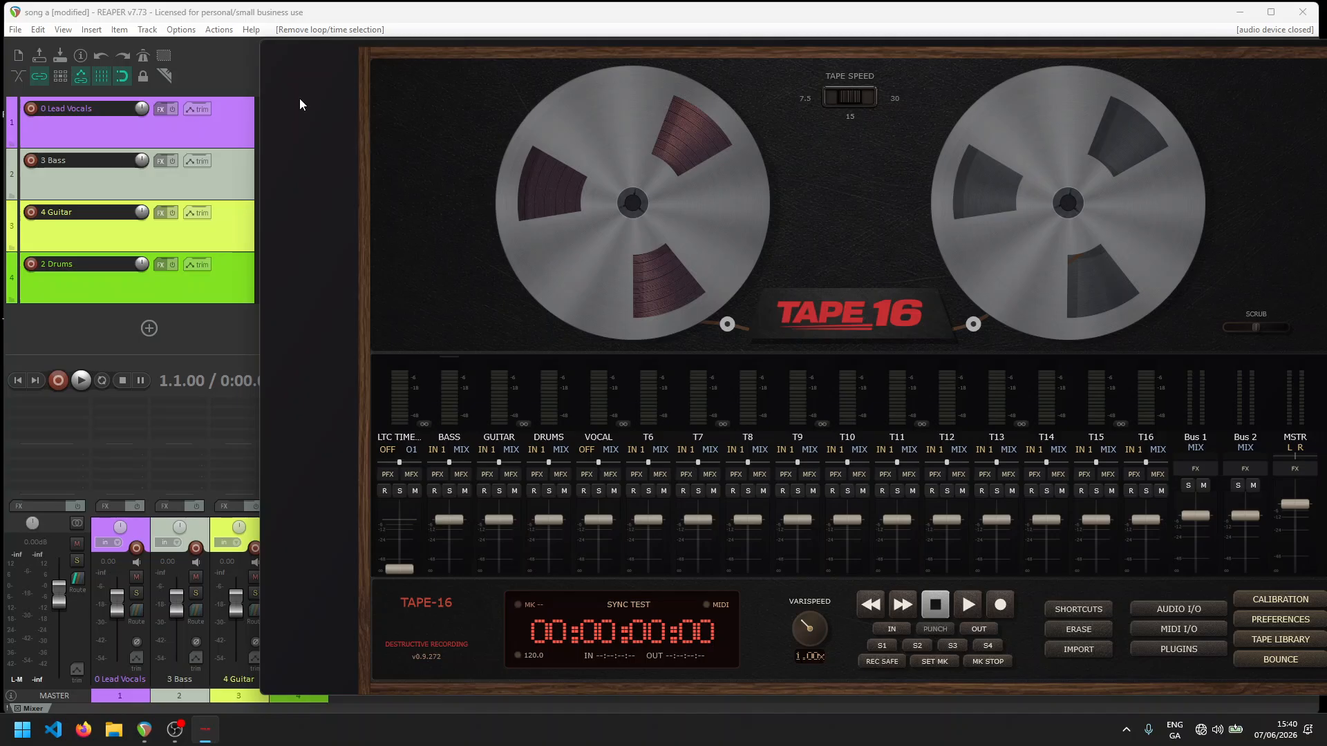
Step: Switch to REAPER and add a new empty track below the 2 Drums track
click(199, 9)
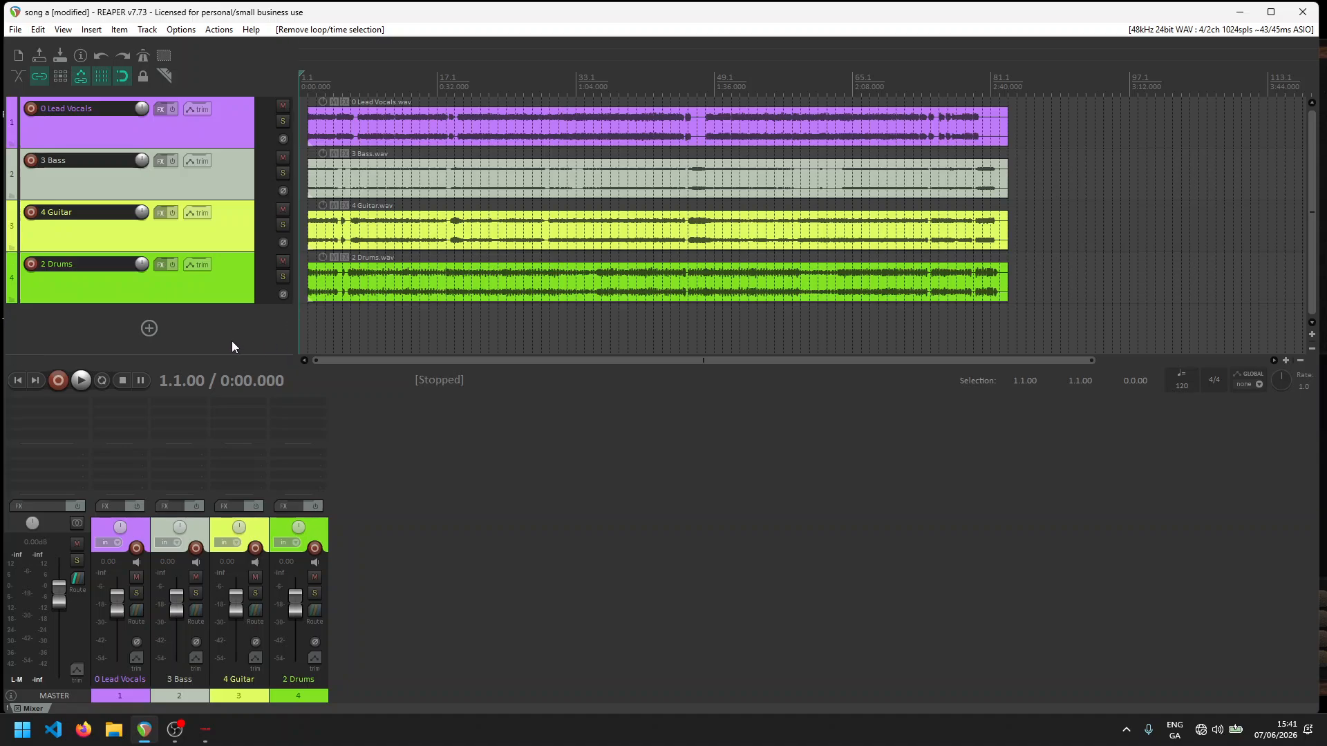
click(150, 329)
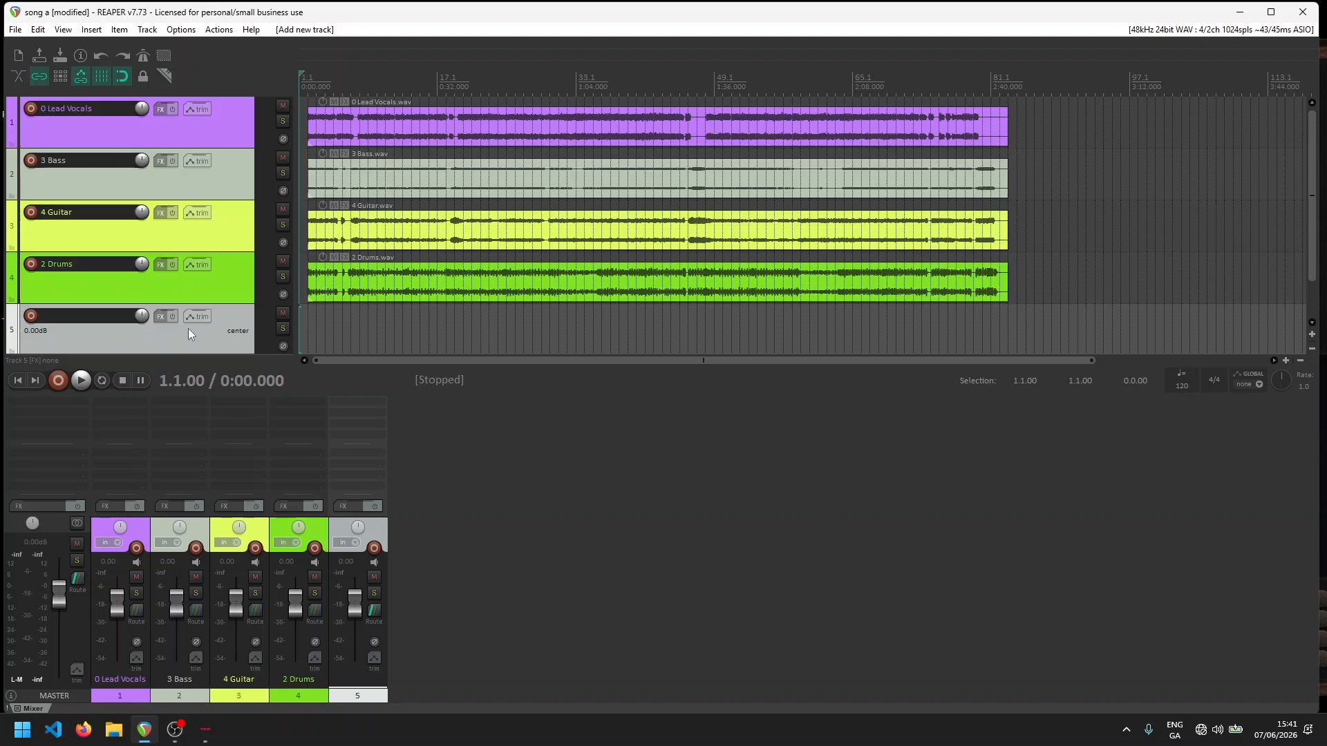
click(91, 29)
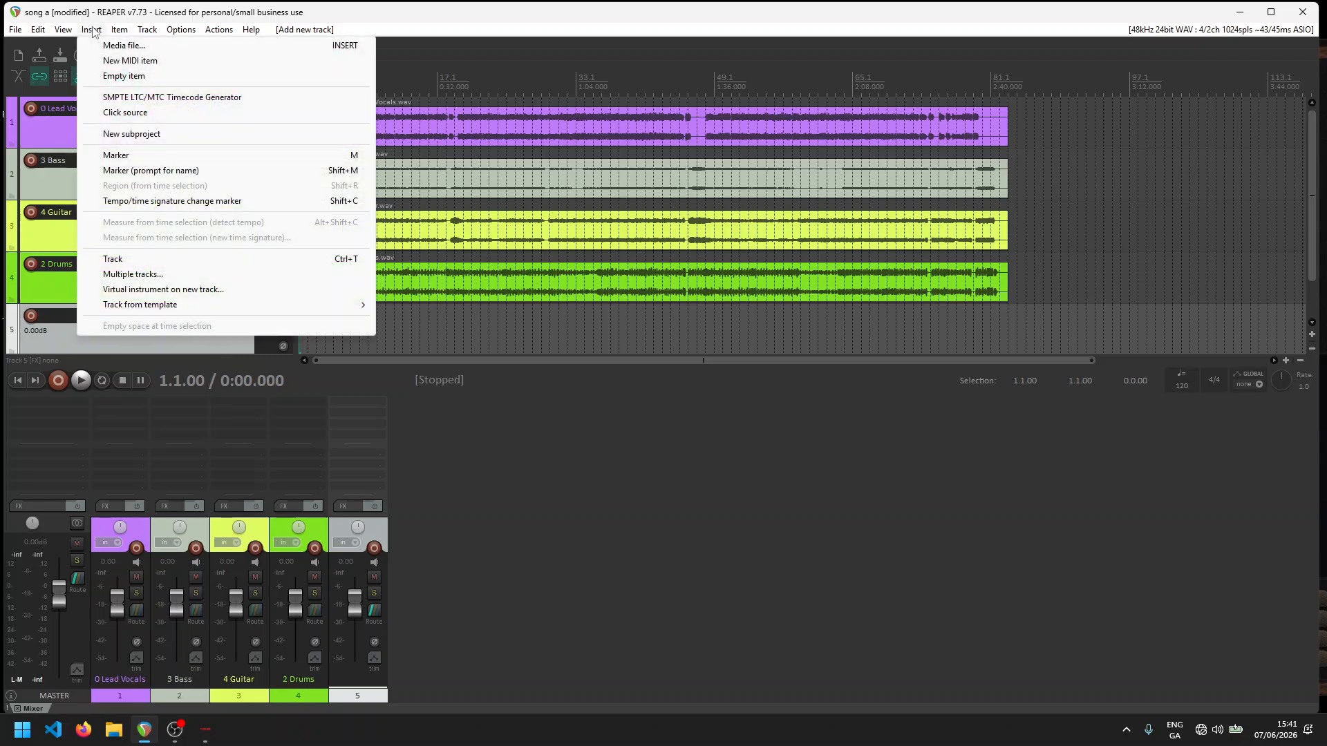
click(128, 99)
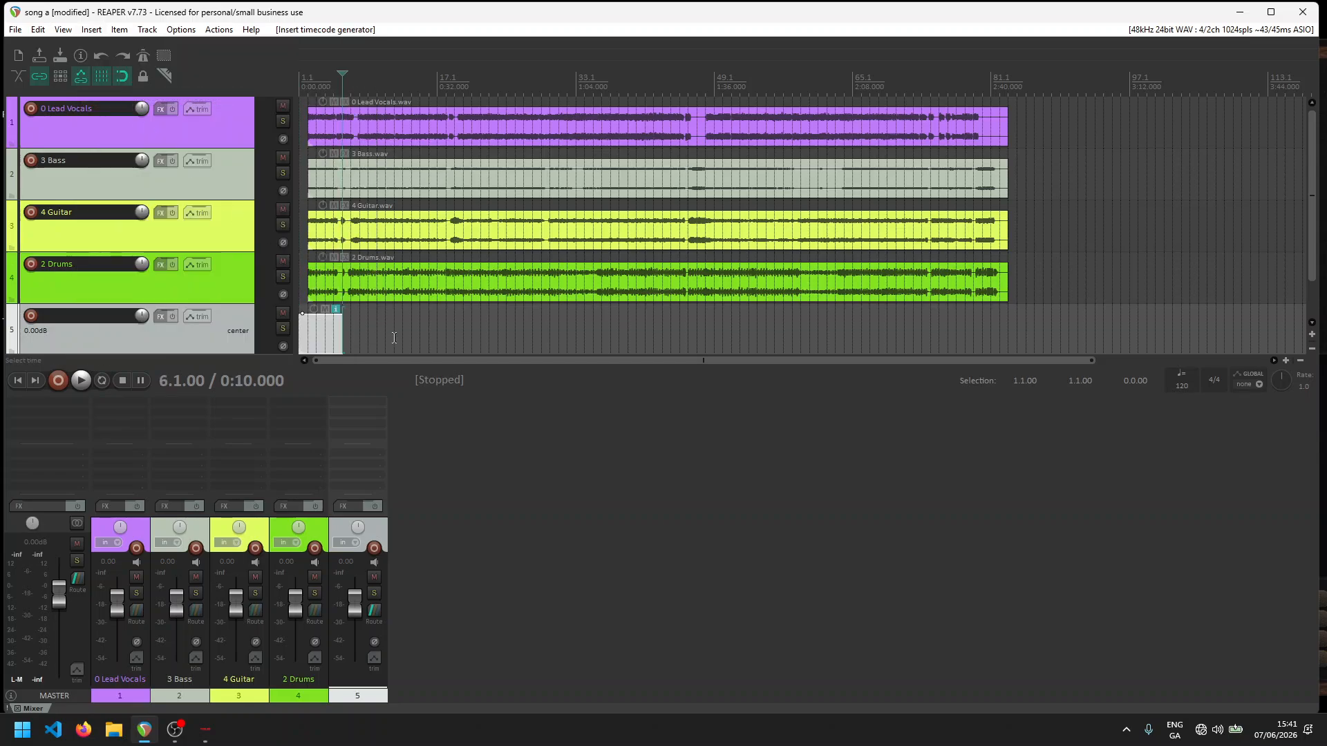
key(Escape)
drag(307, 340, 309, 345)
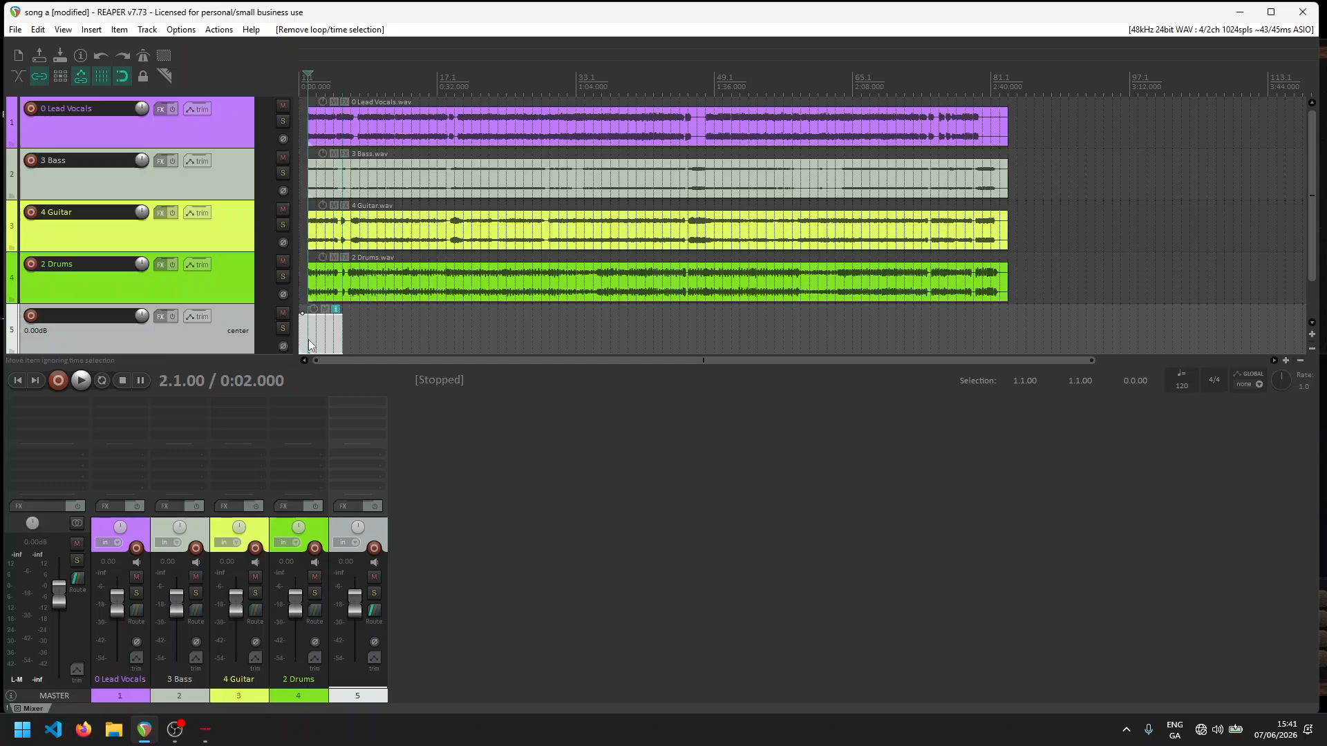
key(Delete)
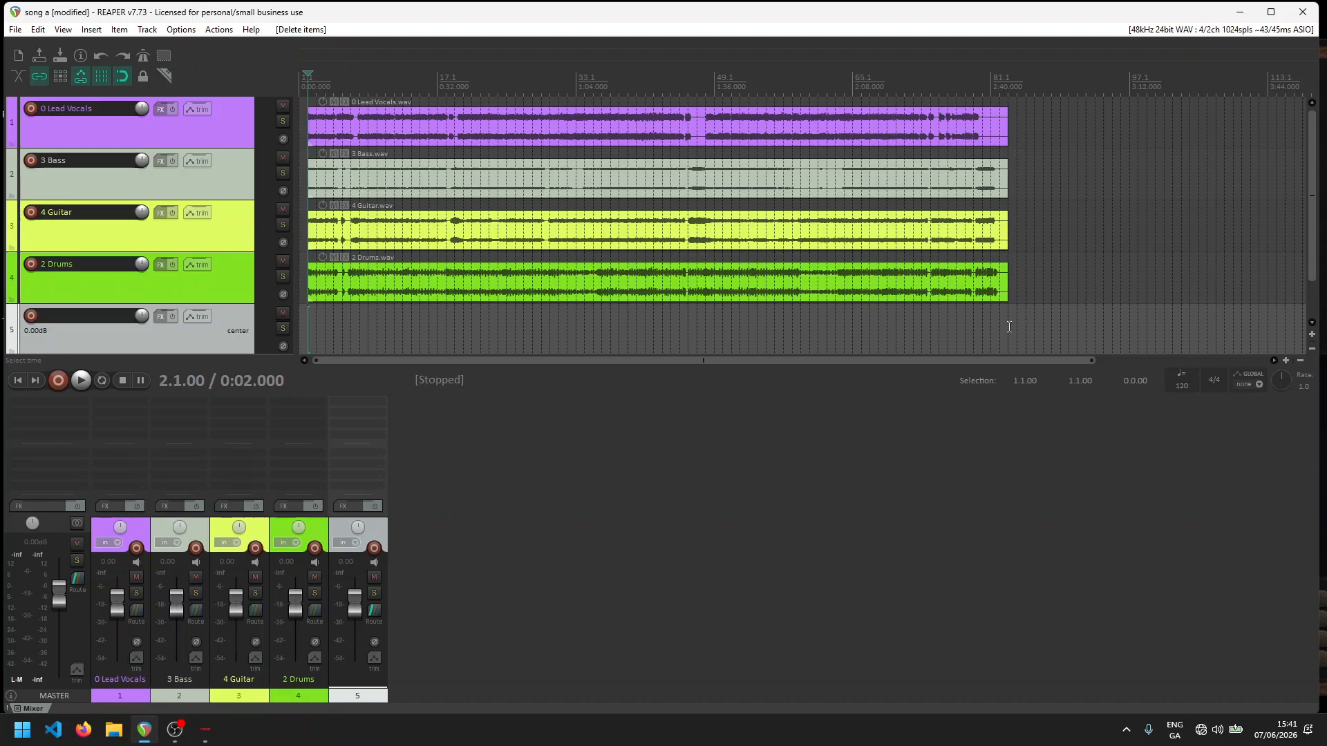
Step: Select the time range from 1.1.00 to 83.1.00 and fill it with an SMPTE LTC/MTC timecode generator on track 5
drag(1009, 327, 209, 348)
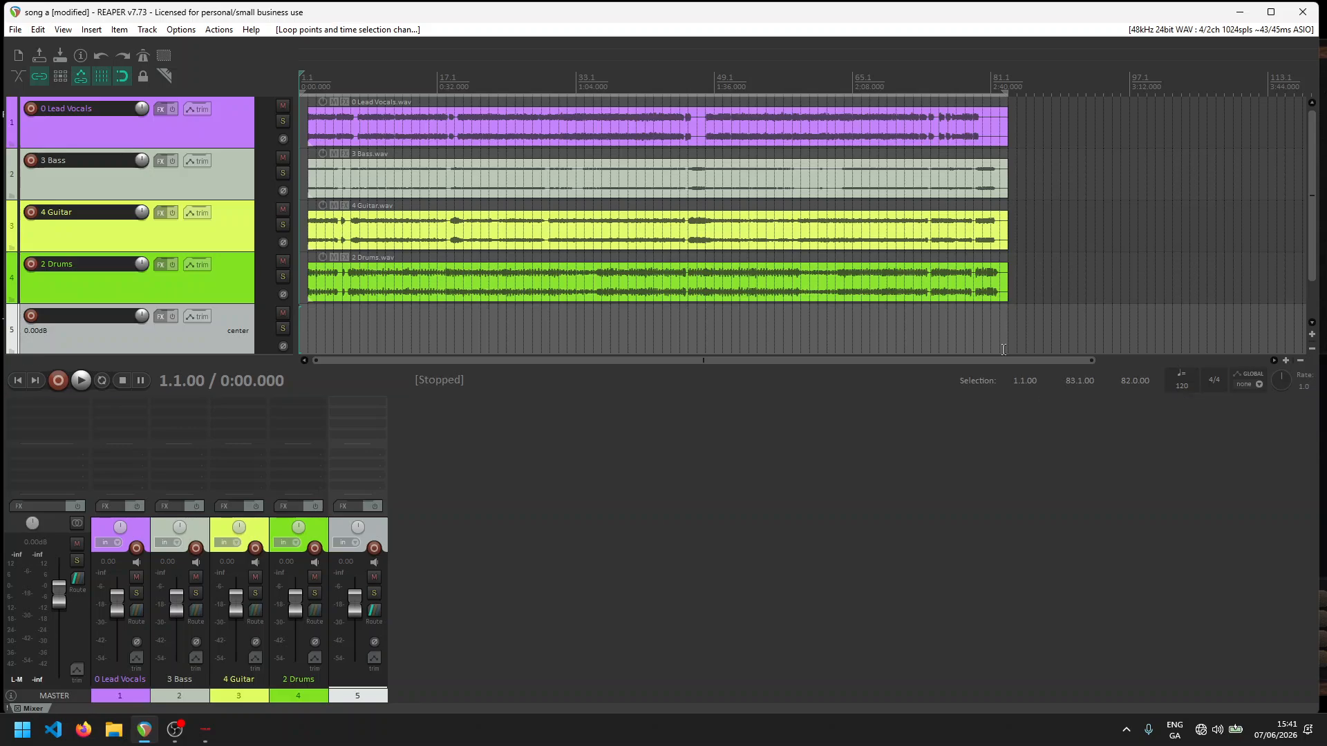
scroll(353, 309, up, 2)
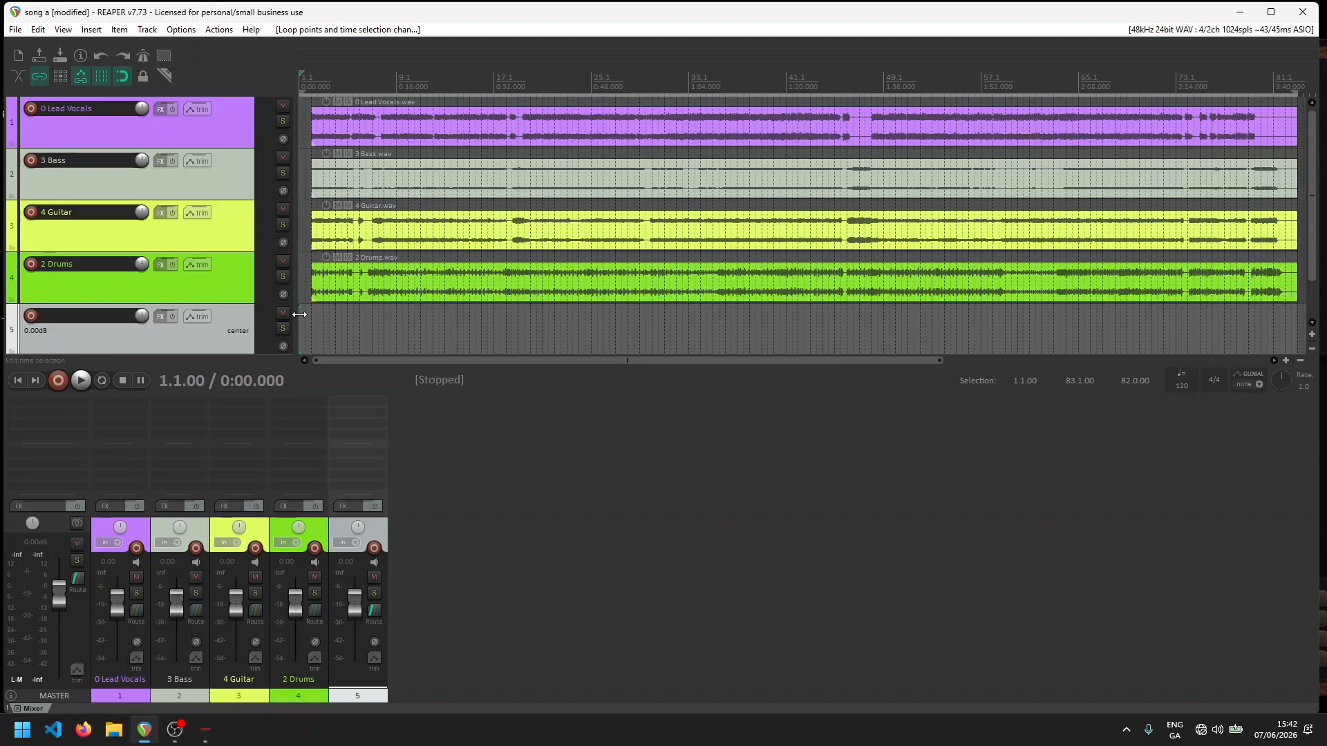
scroll(311, 322, up, 2)
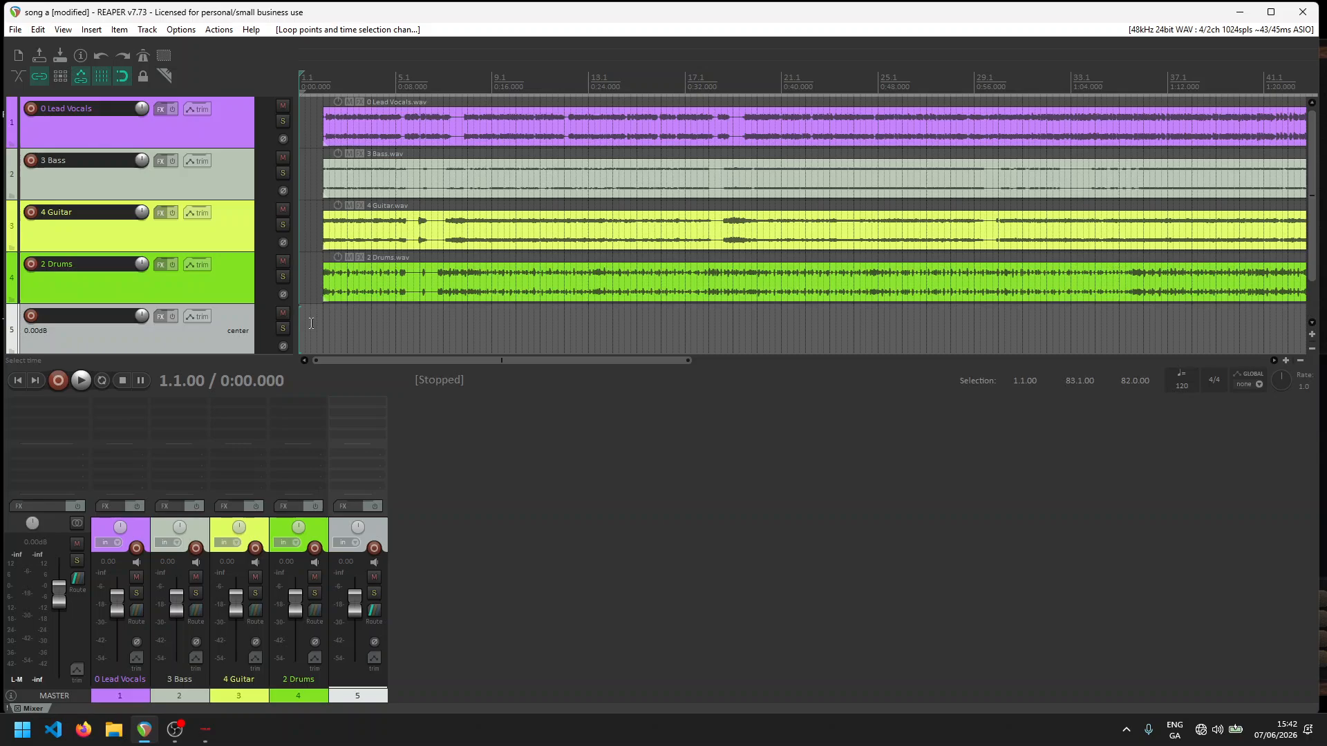
scroll(311, 323, down, 1)
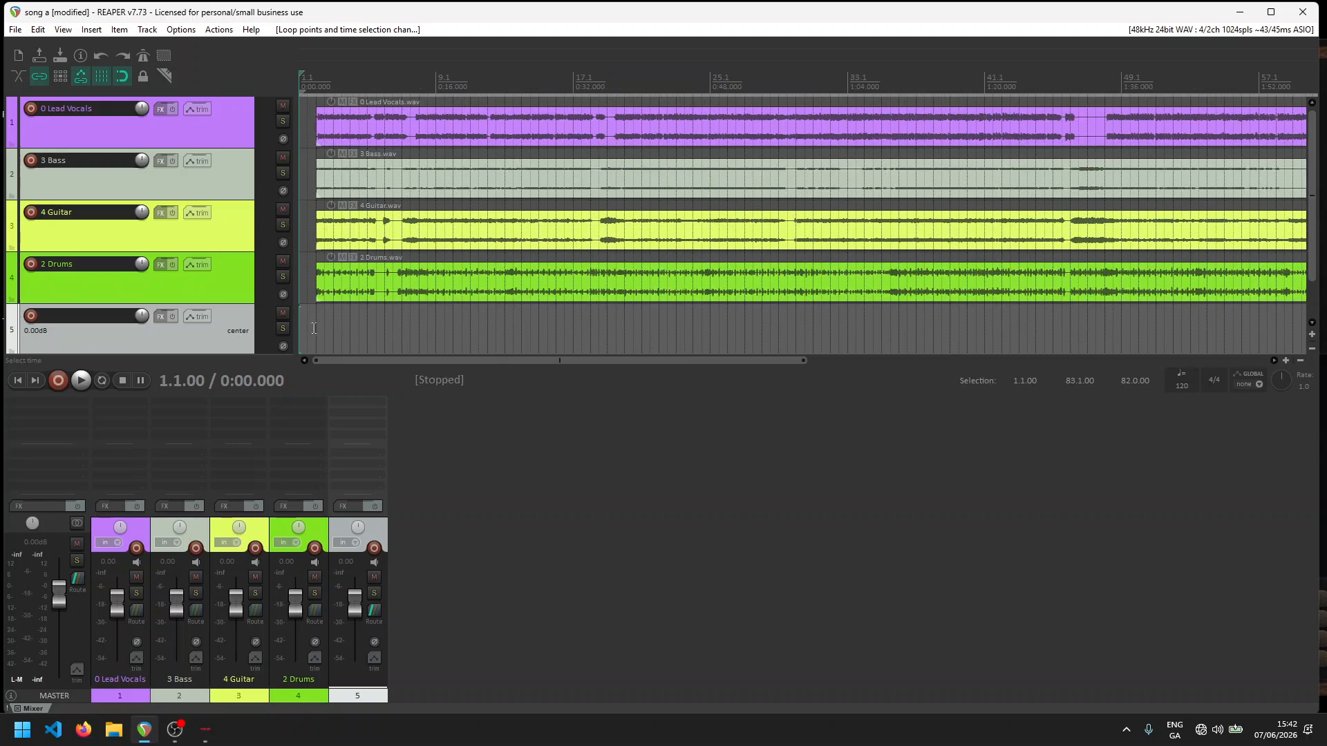
scroll(310, 328, down, 1)
scroll(818, 343, down, 1)
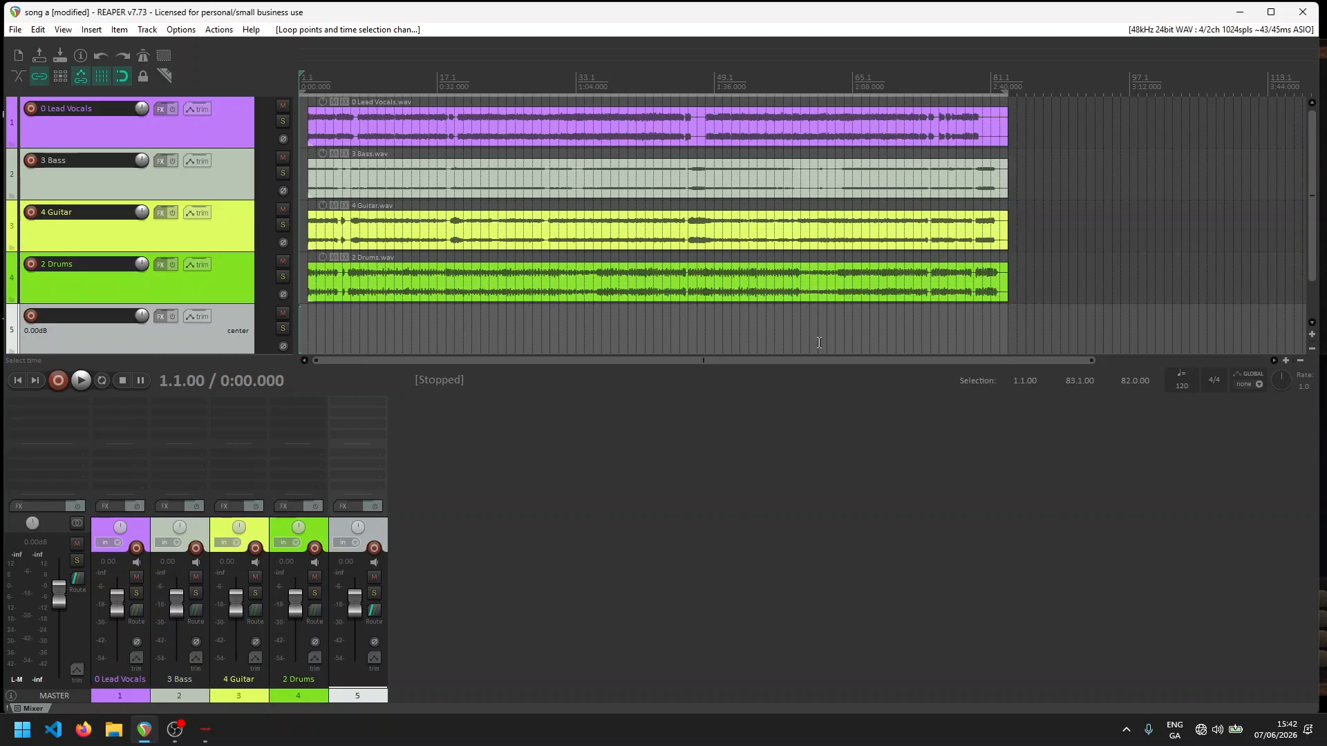
click(88, 32)
click(173, 97)
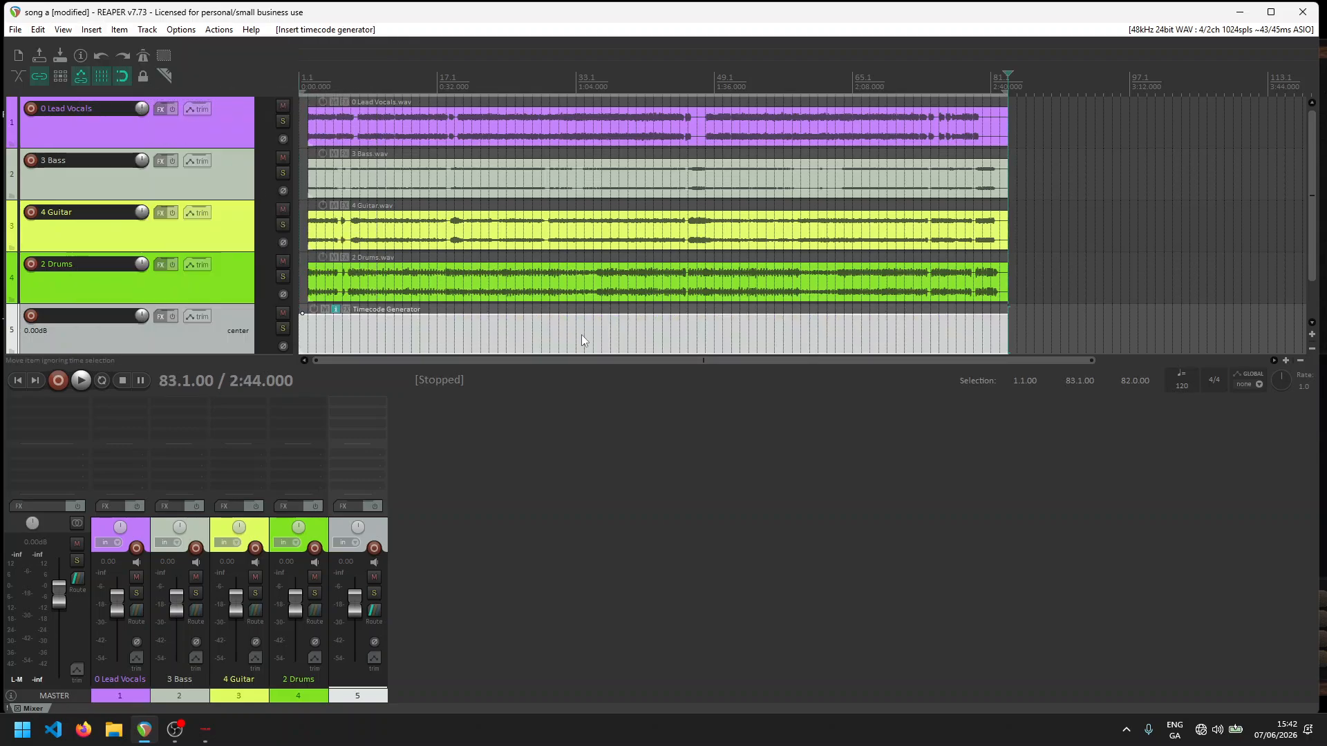
key(Home)
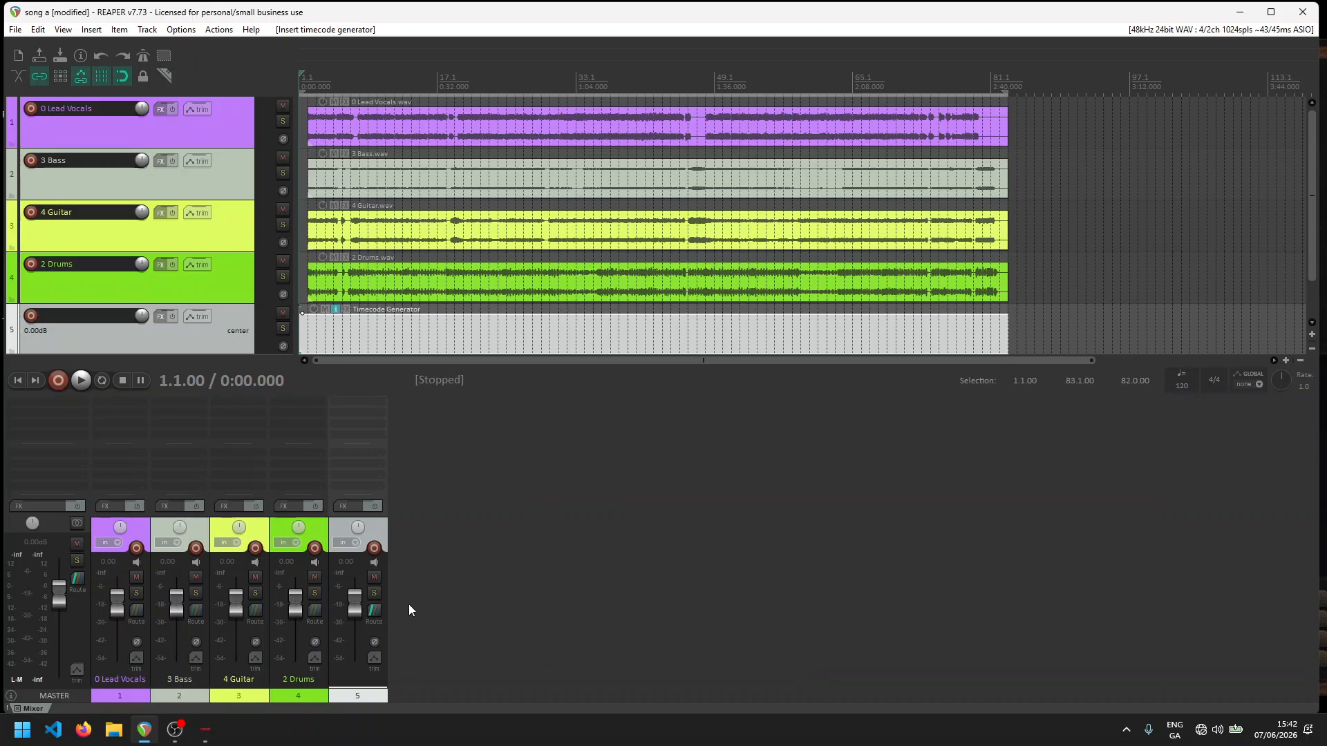
Step: Solo the timecode track and render the entire project to LTC.wav on the Desktop, overwriting the existing file
click(373, 593)
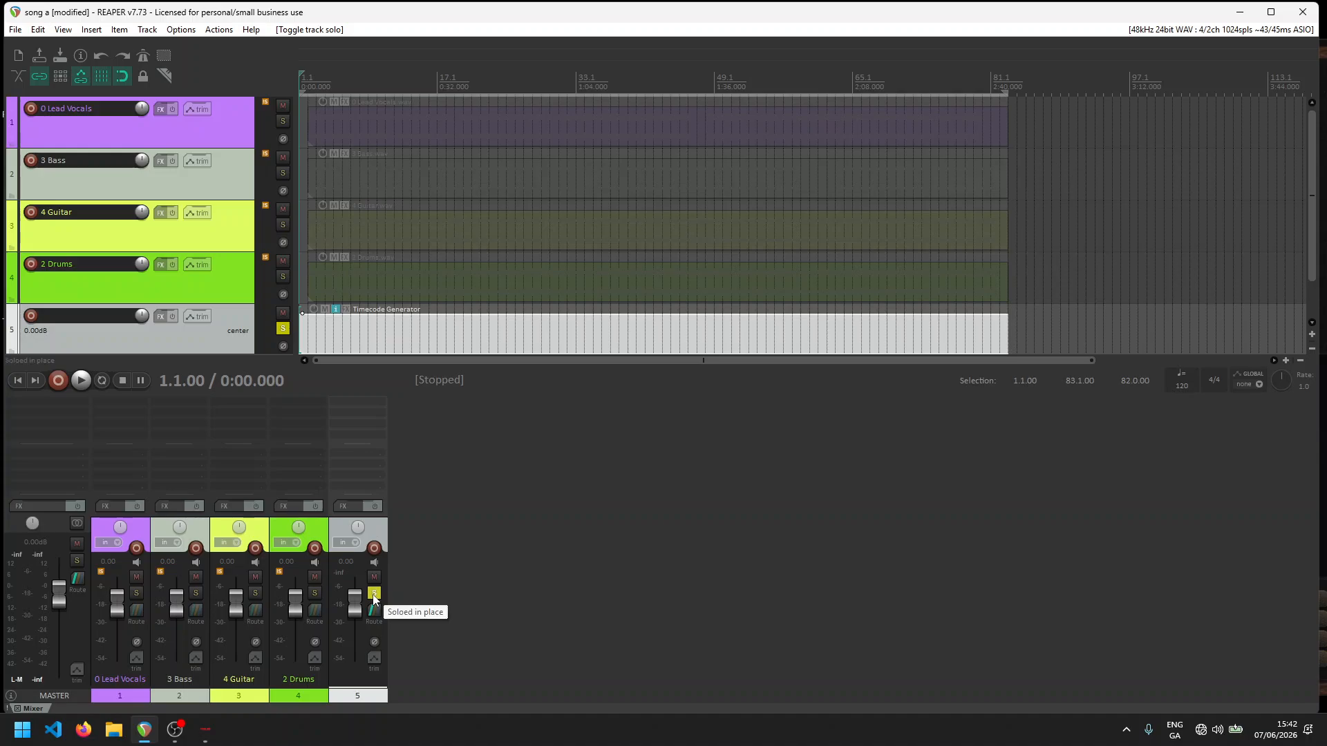
key(ctrl+alt+r)
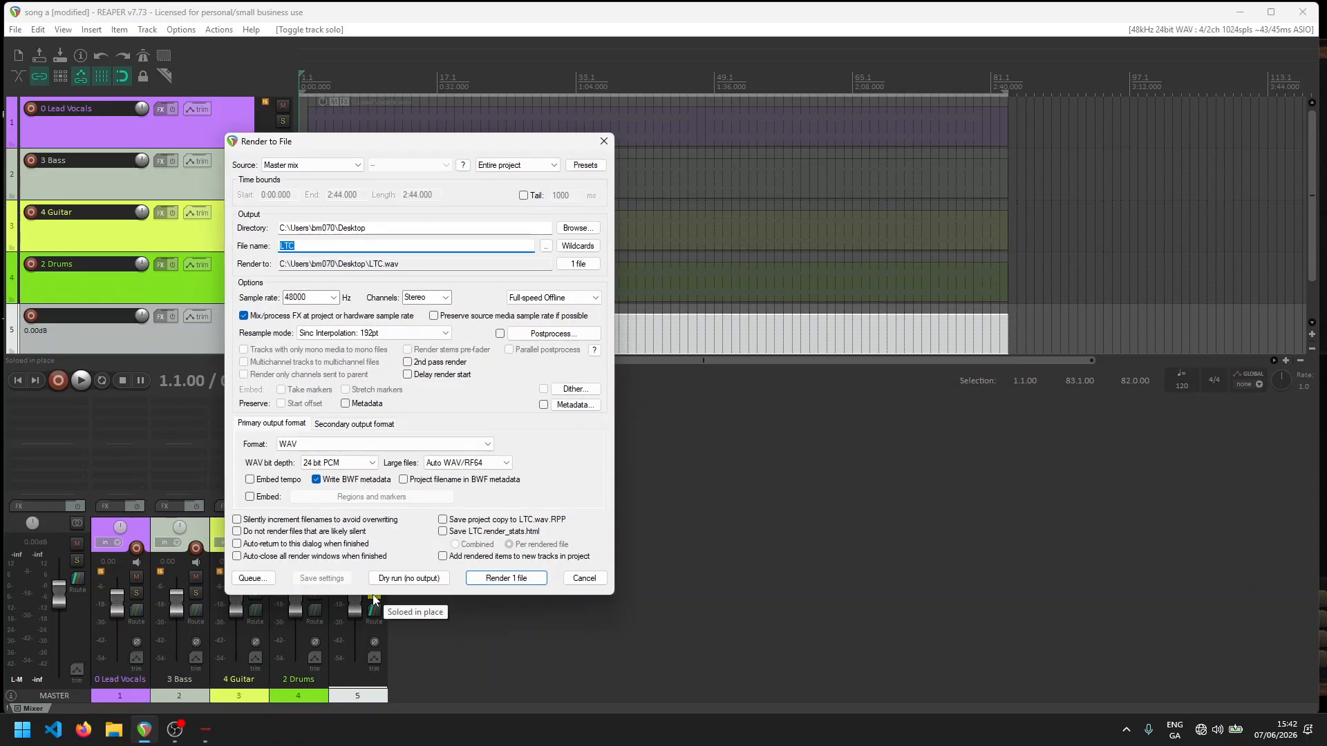
key(Return)
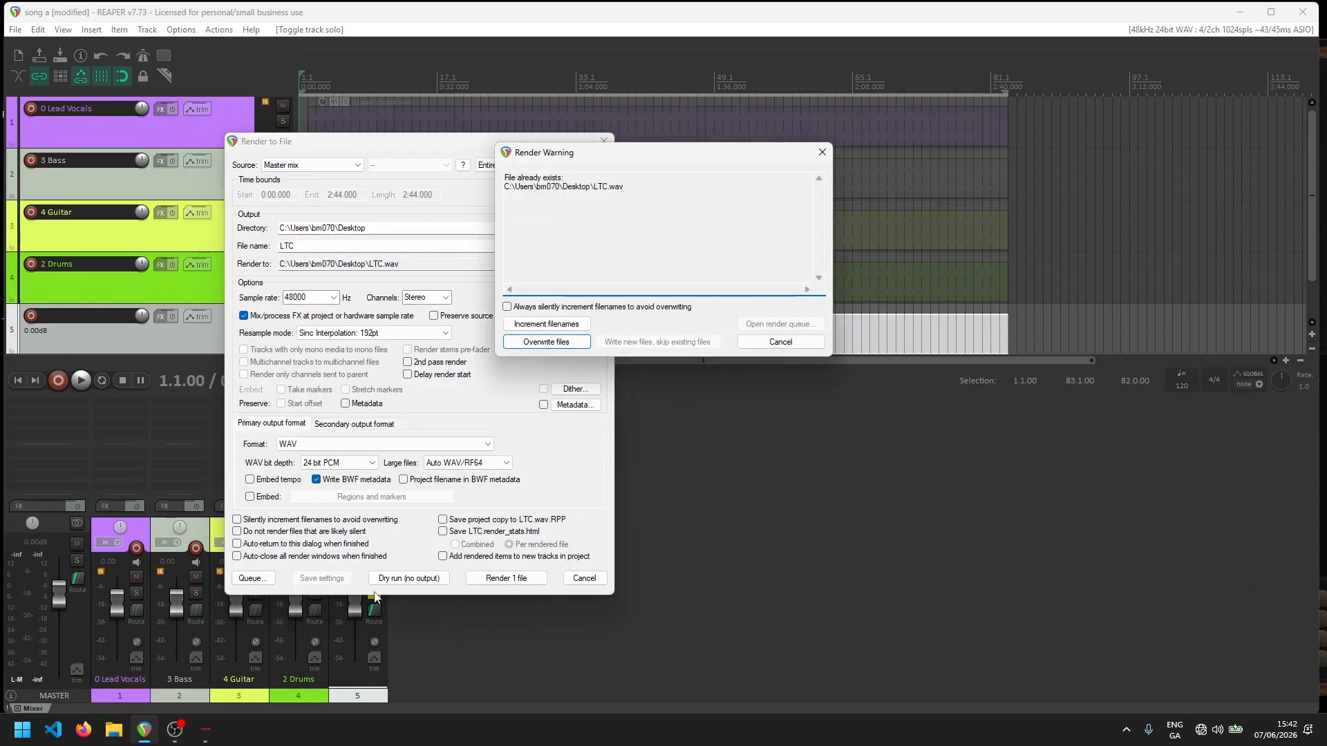
key(Return)
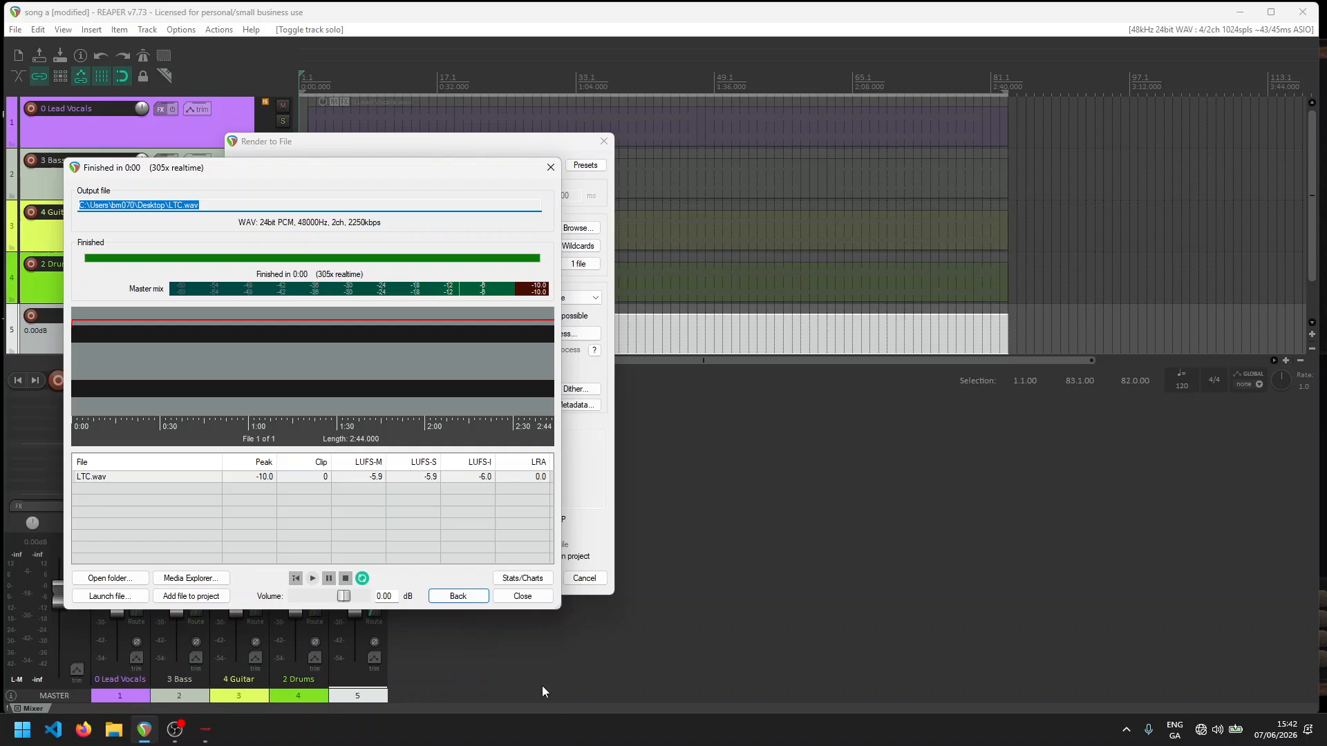
click(530, 594)
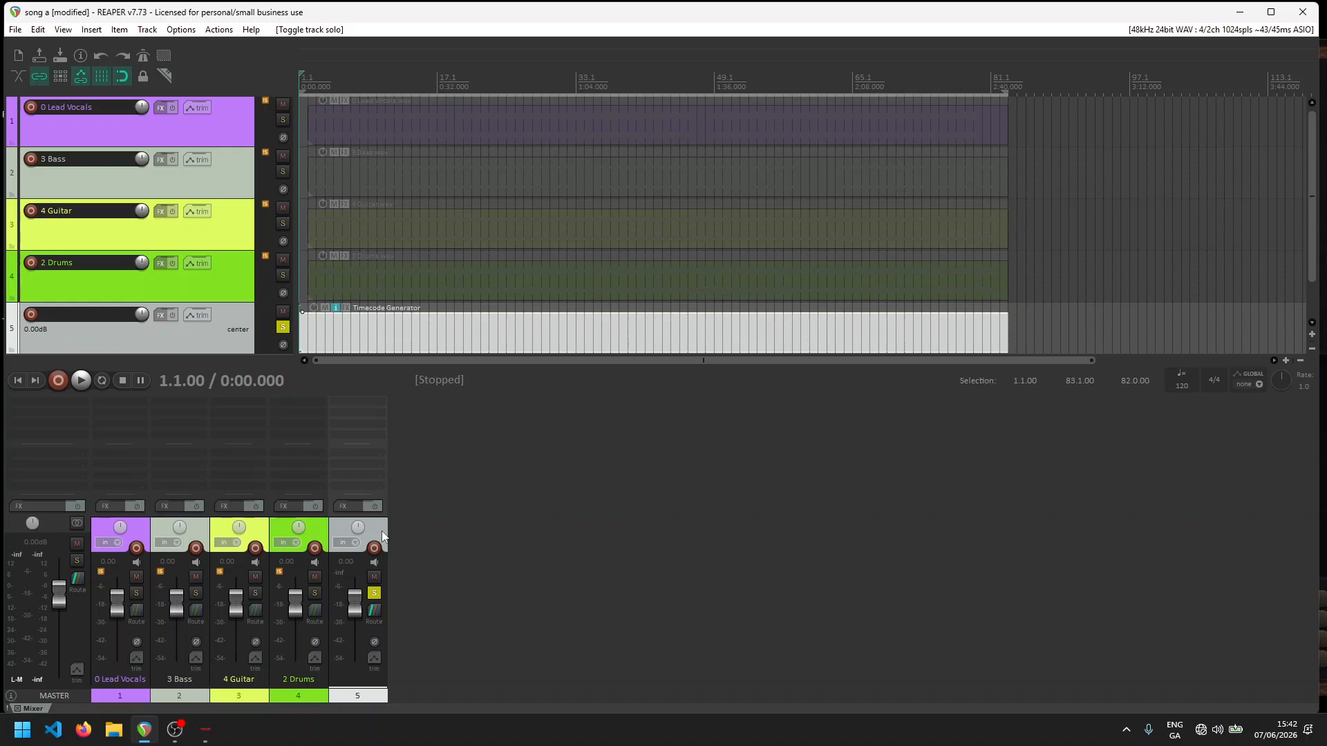
Step: Delete the timecode generator track from the project
key(Delete)
key(Return)
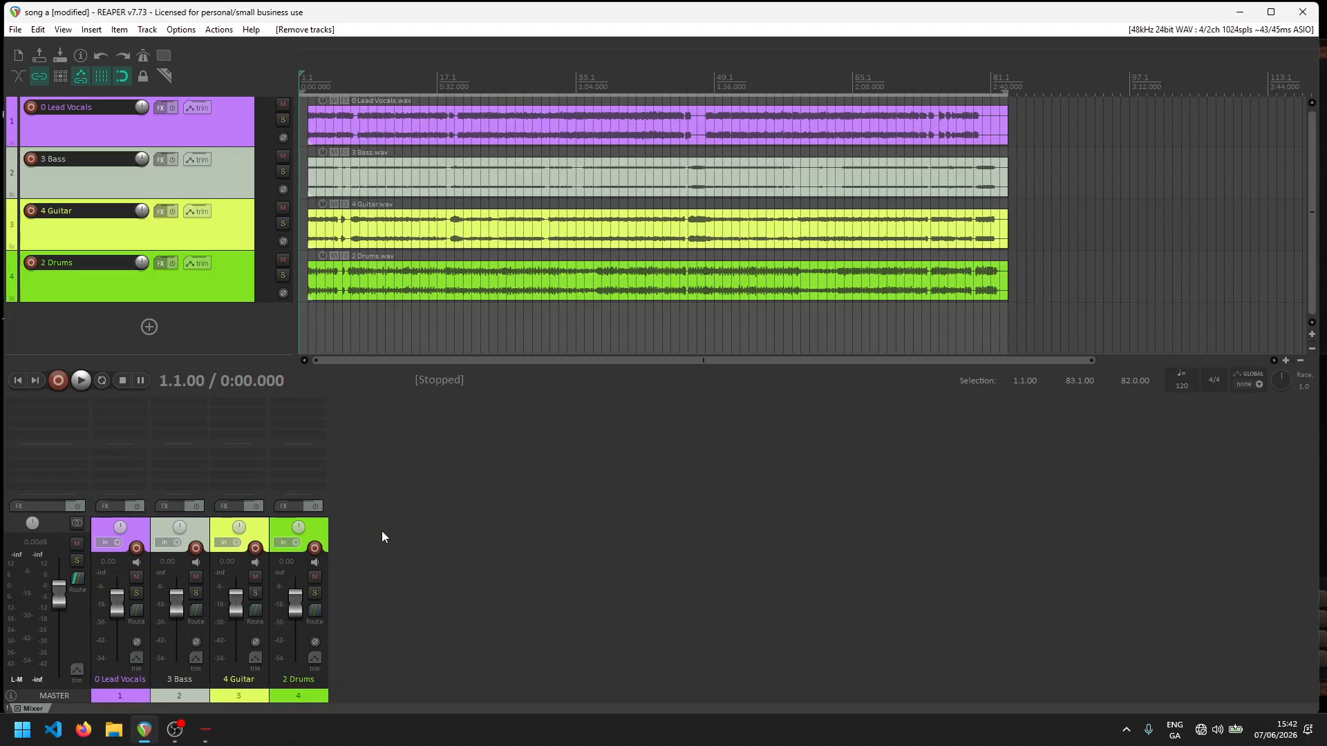
Step: Play the song with all four tracks selected, examine their send and hardware output options, and stop playback
click(126, 525)
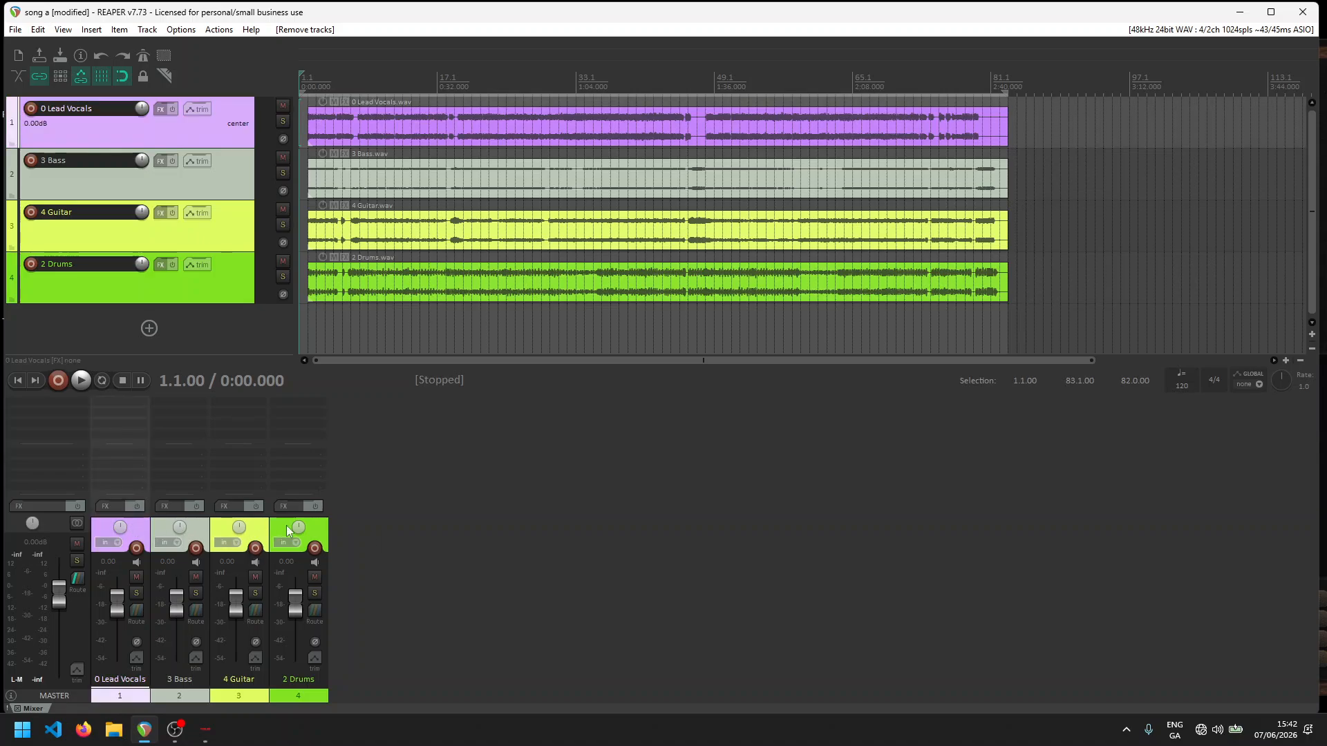
shift+click(319, 529)
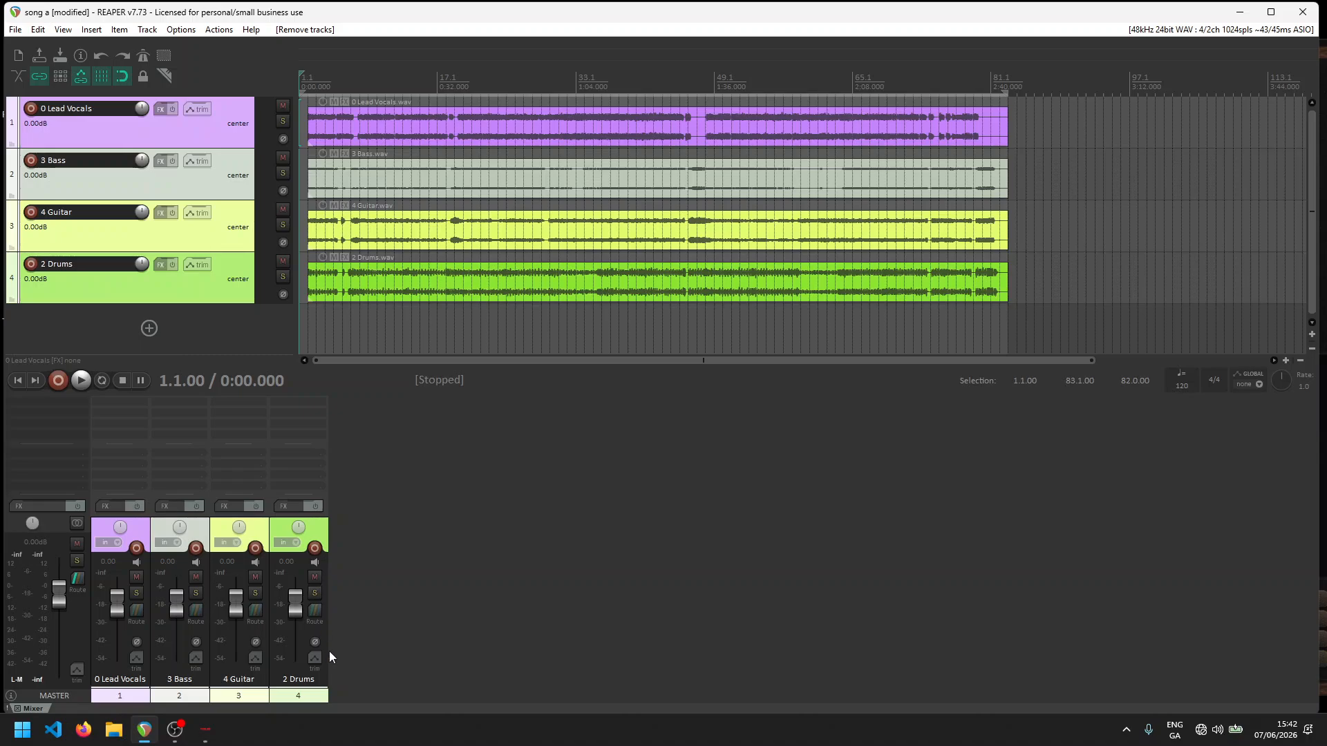
click(82, 380)
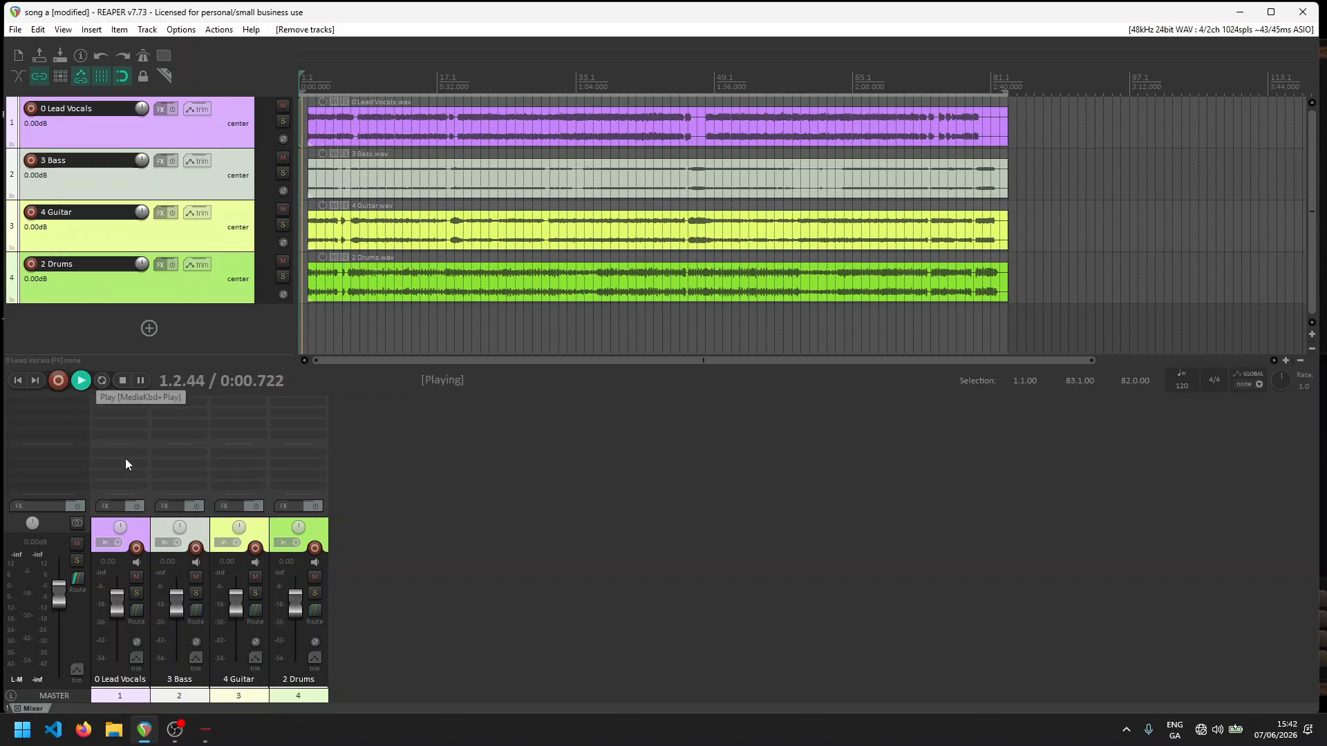
right_click(321, 612)
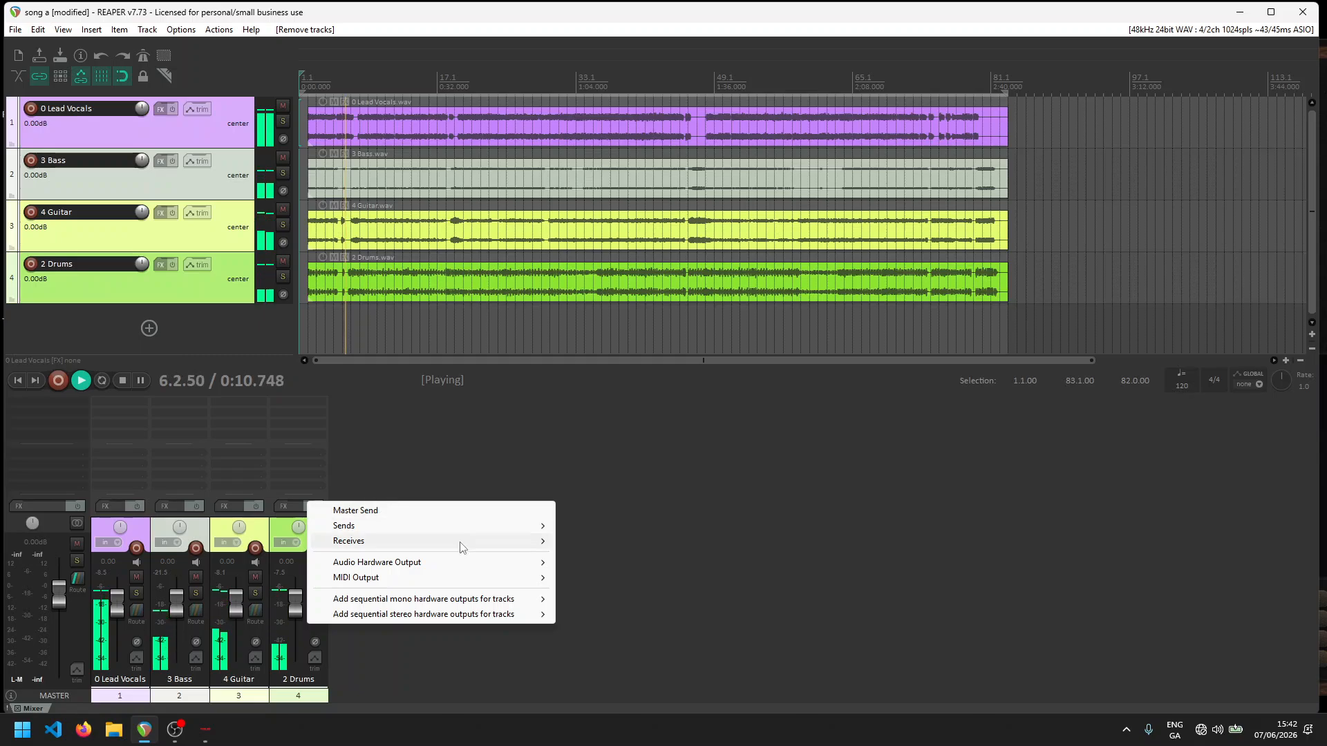
click(695, 510)
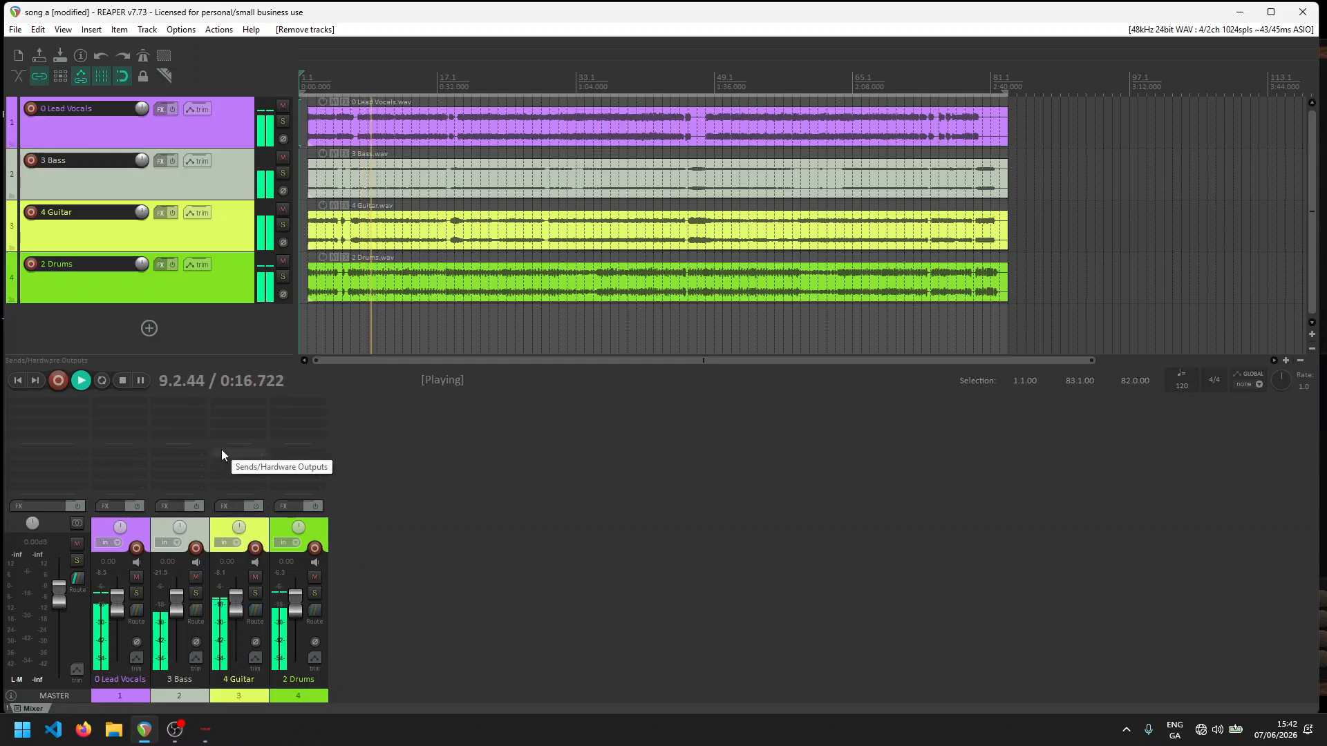
key(space)
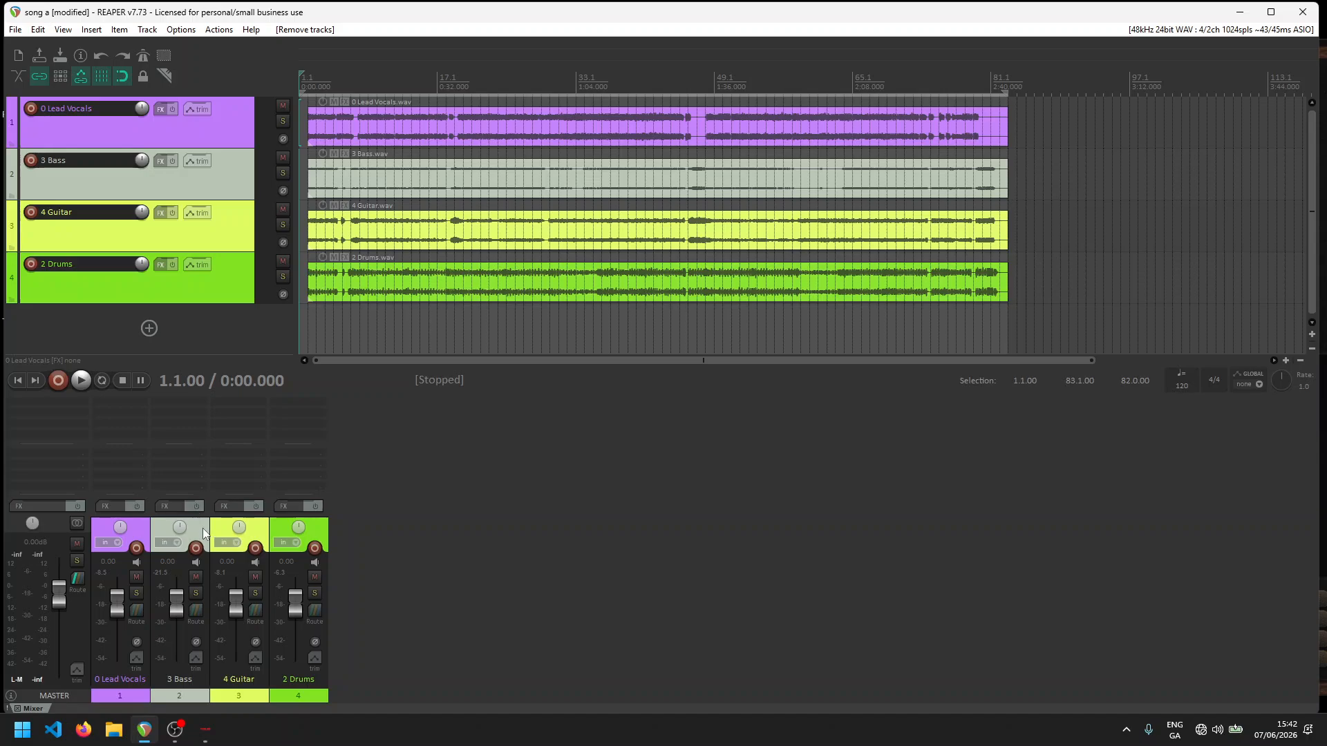
Step: Move the 3 Bass track to the end of the track order and solo it
click(202, 528)
drag(202, 528, 375, 530)
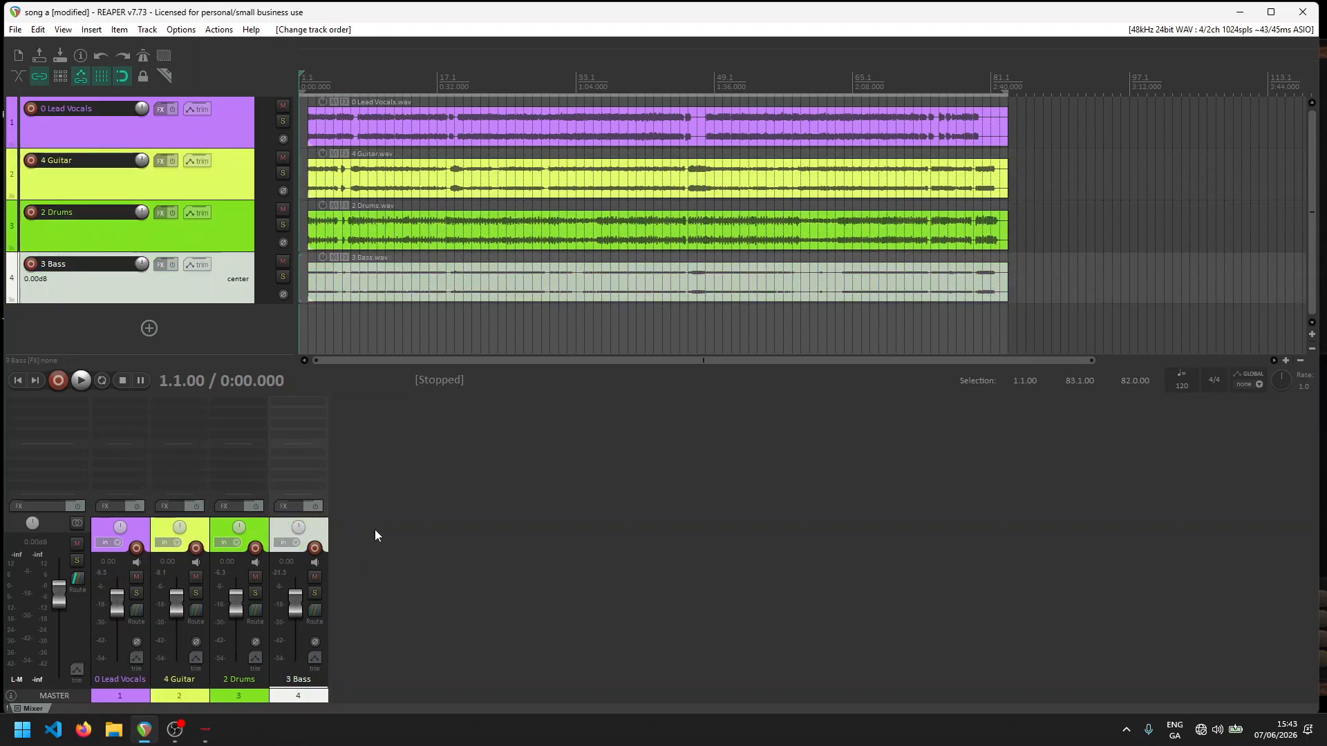
click(315, 594)
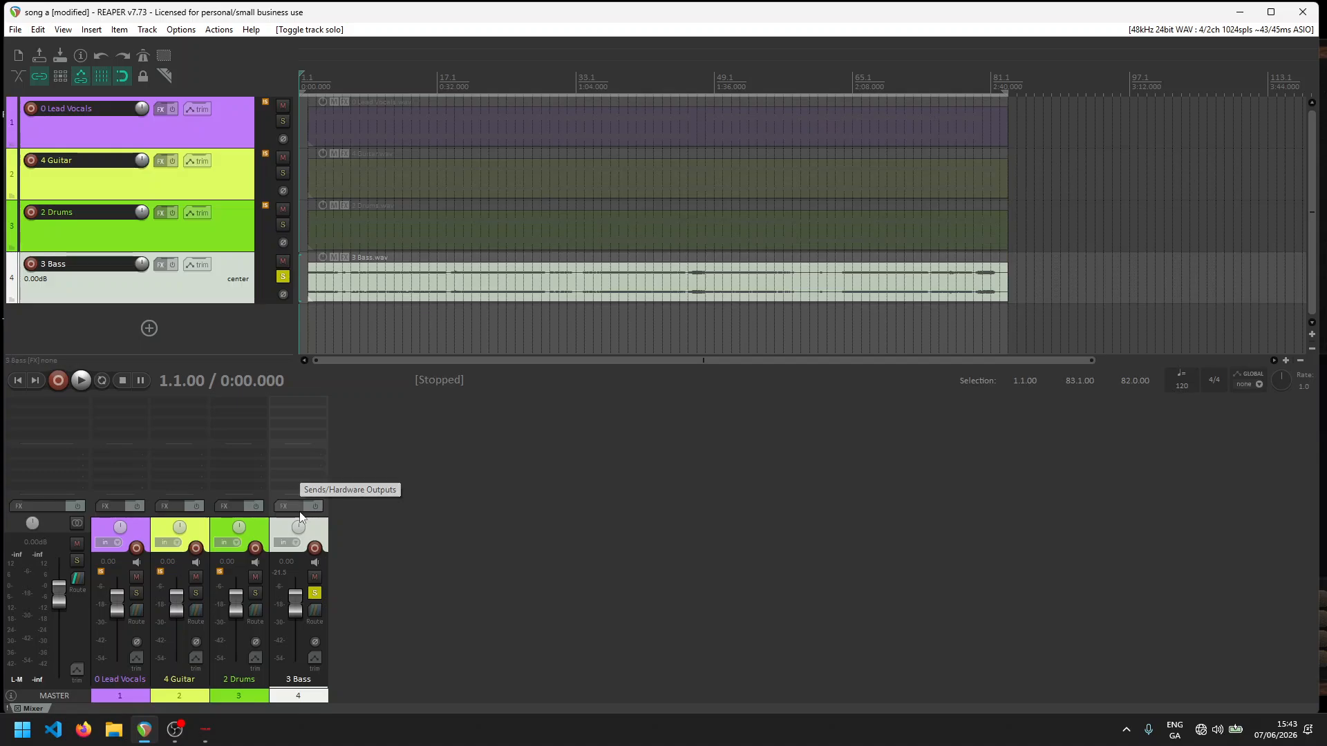
Step: Add Output 2 as an audio hardware output in the routing of the 3 Bass track
click(299, 473)
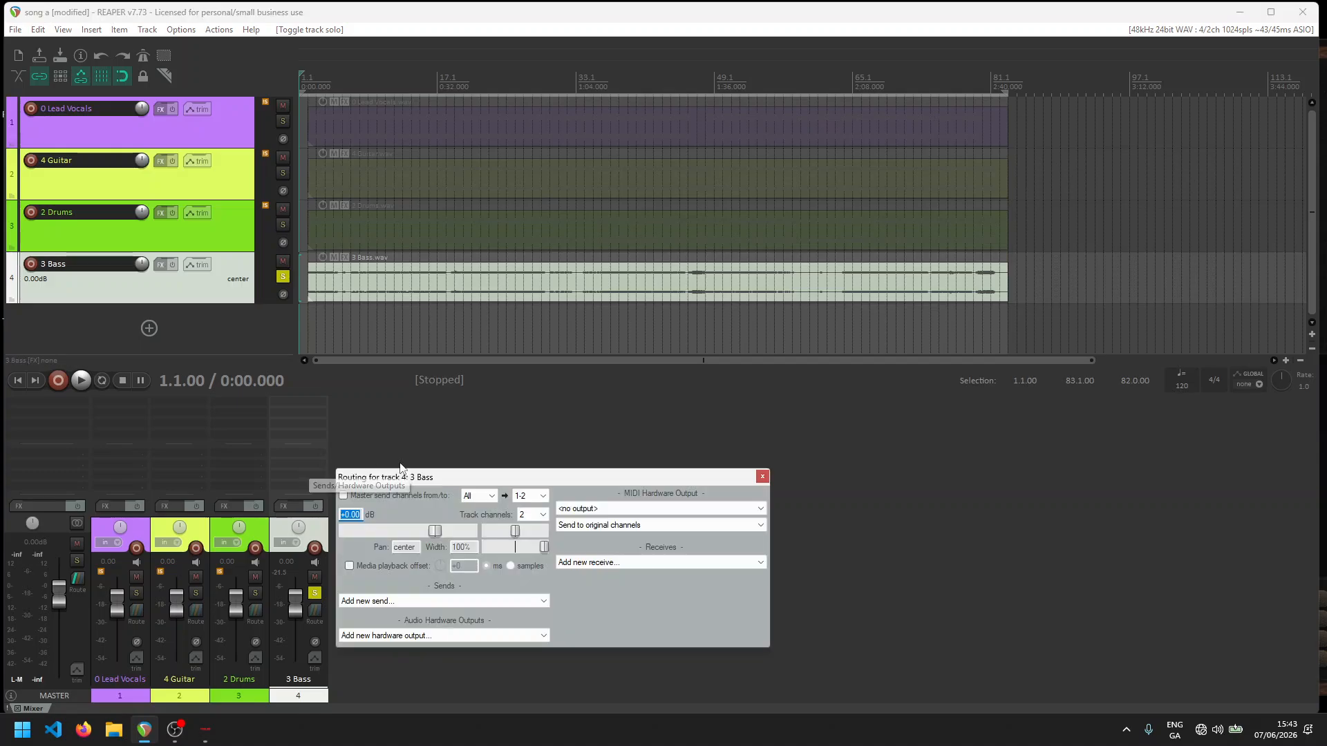
drag(408, 481, 475, 433)
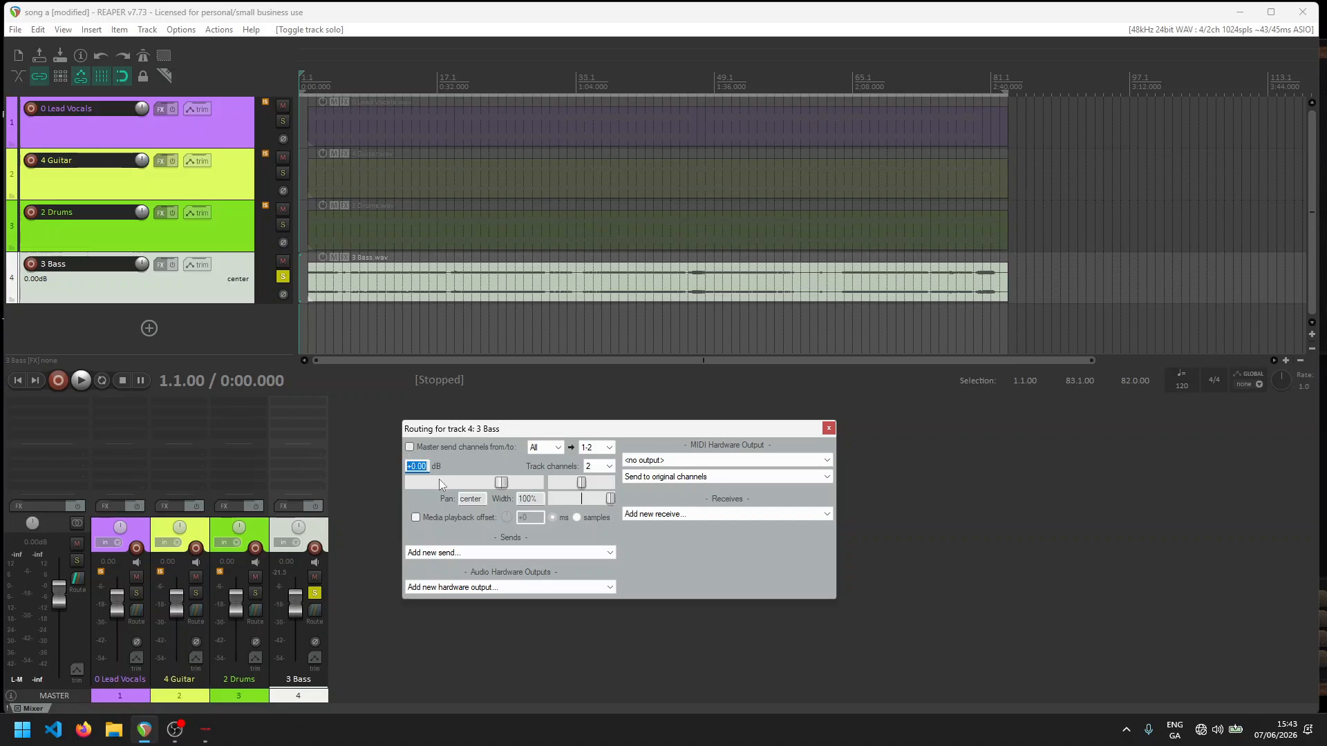
click(459, 588)
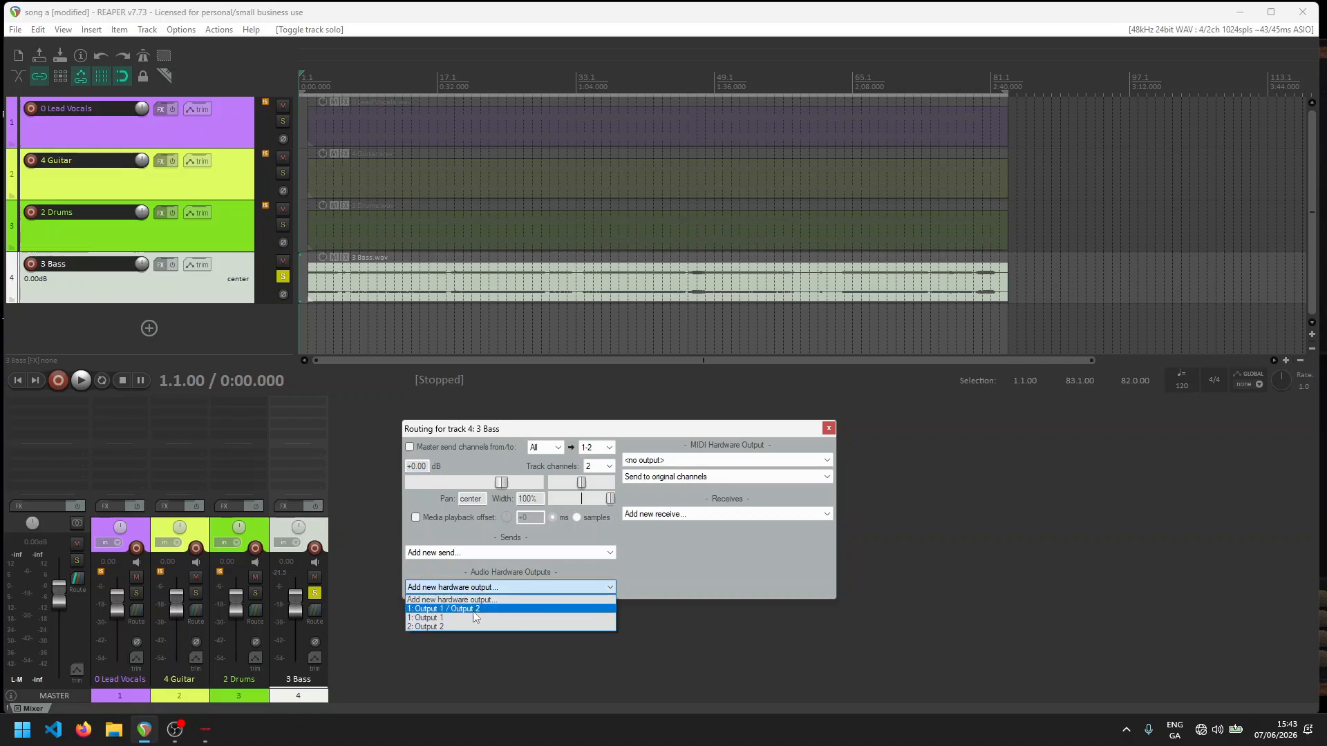
click(440, 627)
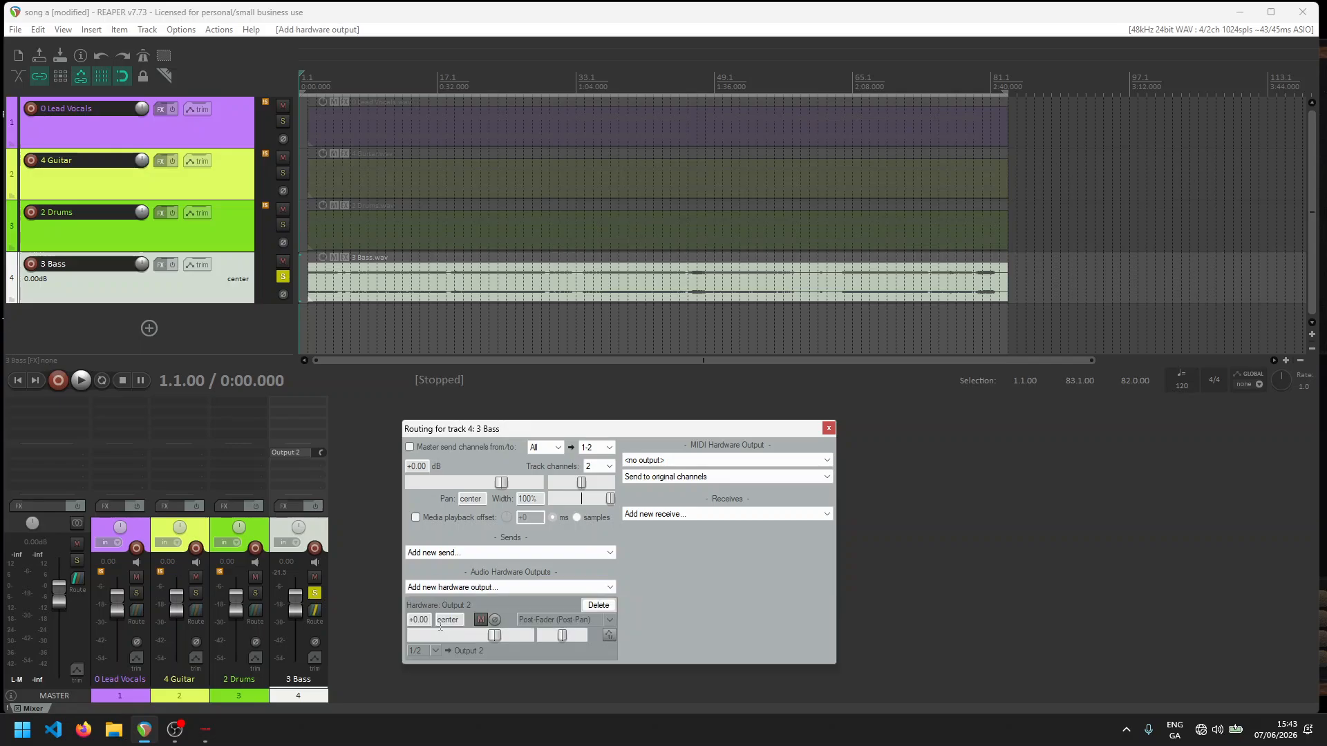
click(829, 429)
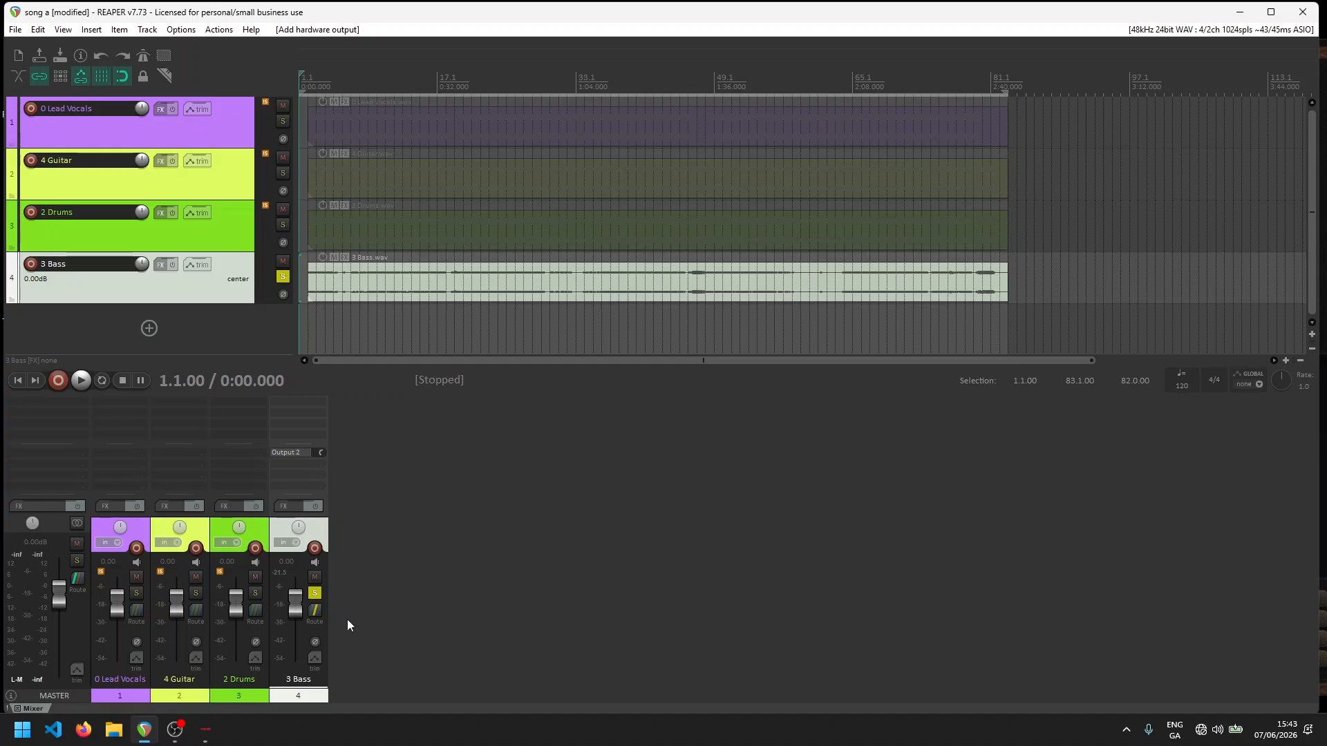
Step: Switch to TAPE-16 and import LTC.wav onto track T1 - LTC TIMECODE starting at 00:00:00:00
click(205, 729)
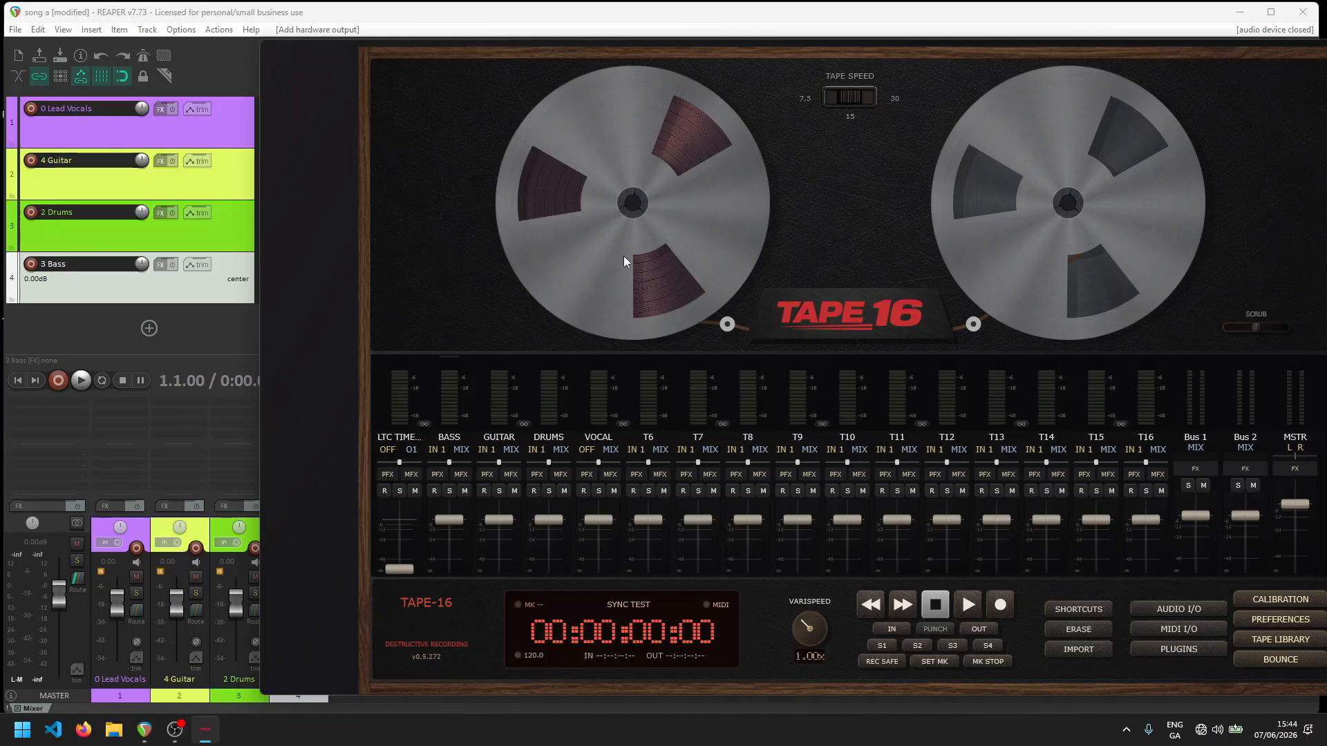
drag(402, 58, 477, 55)
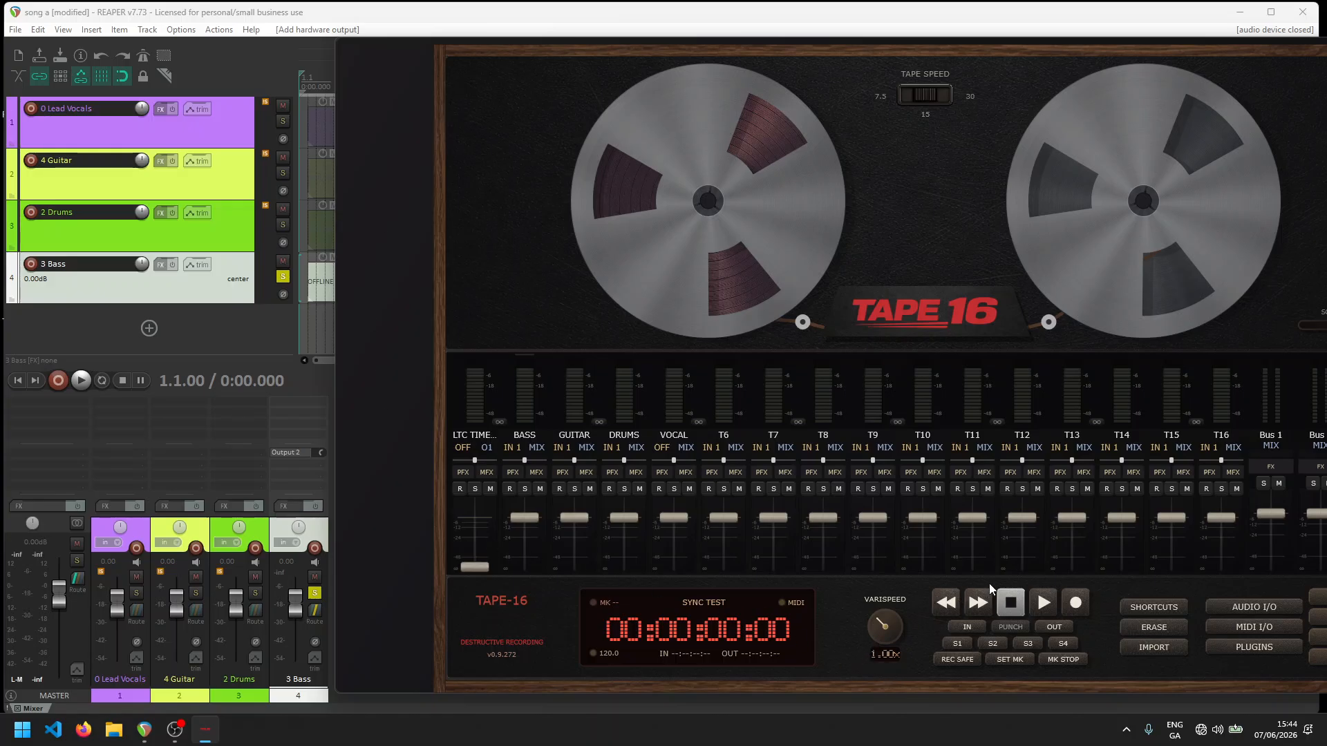
click(1154, 647)
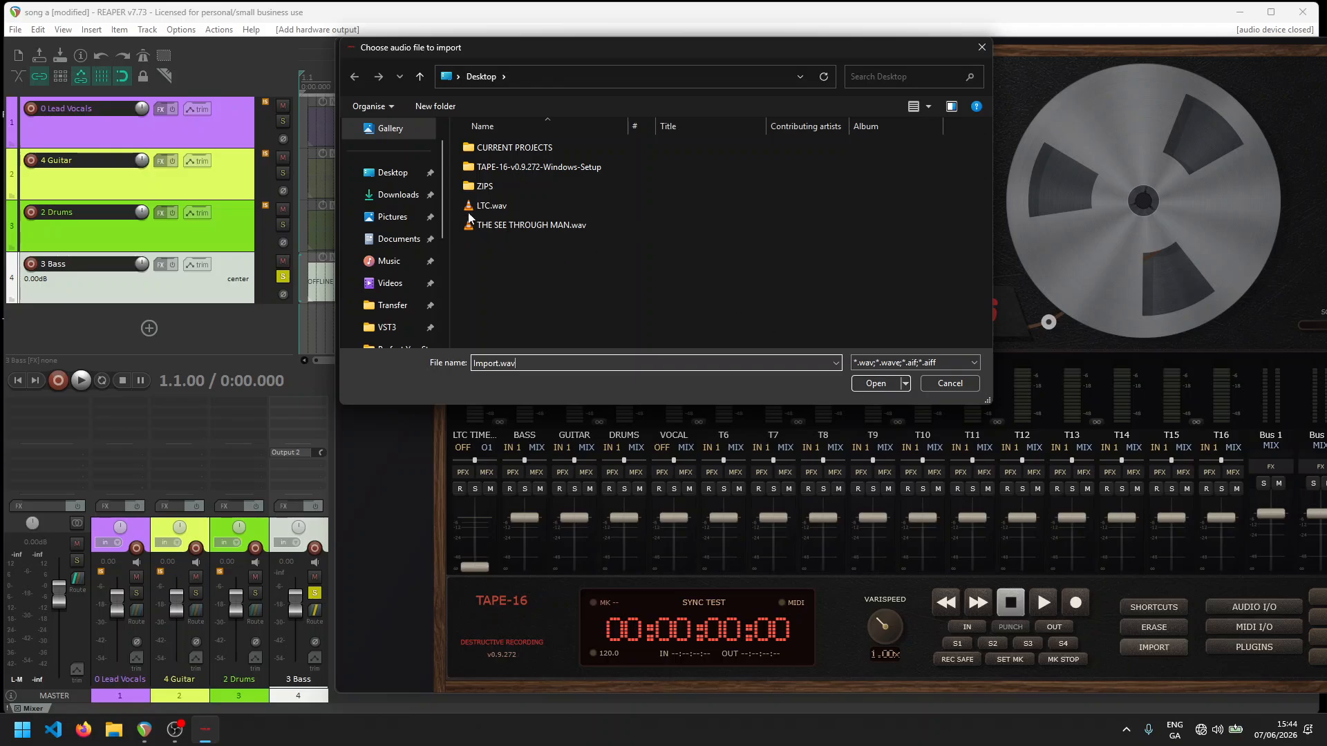
click(491, 208)
double_click(491, 207)
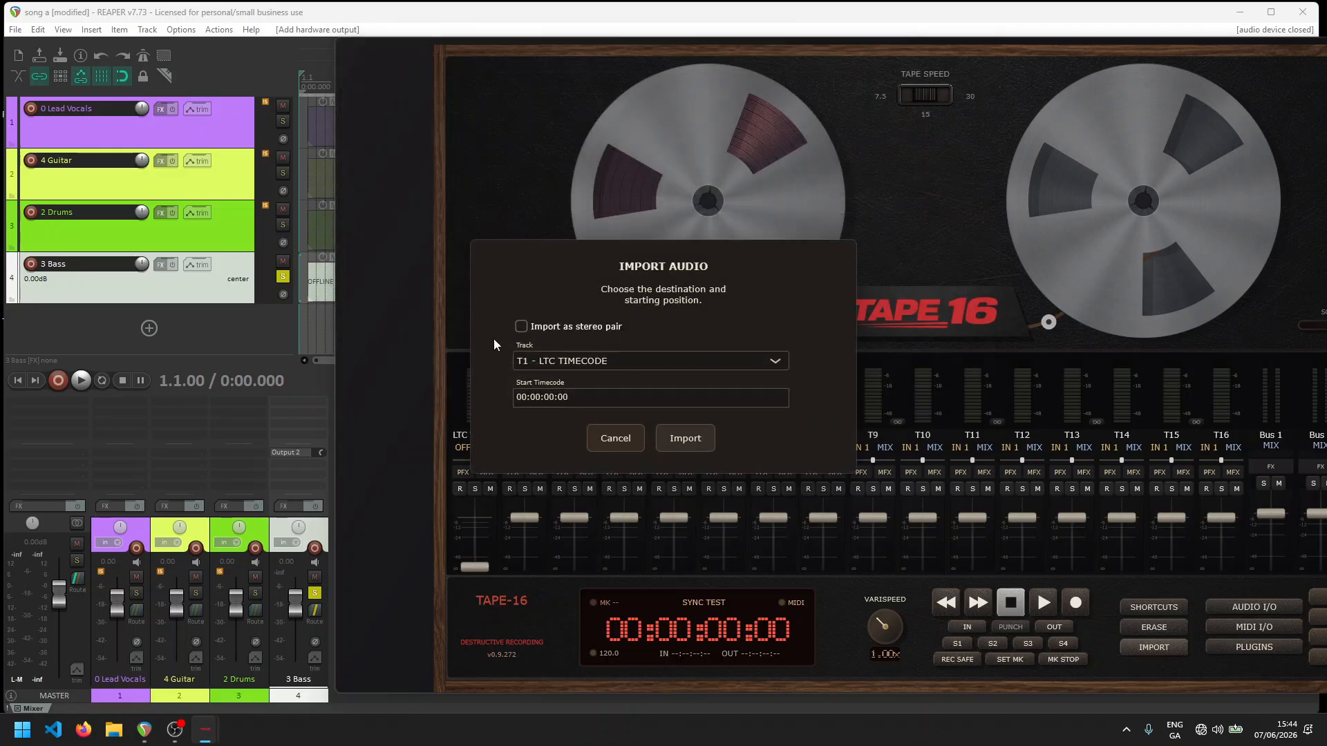
click(684, 438)
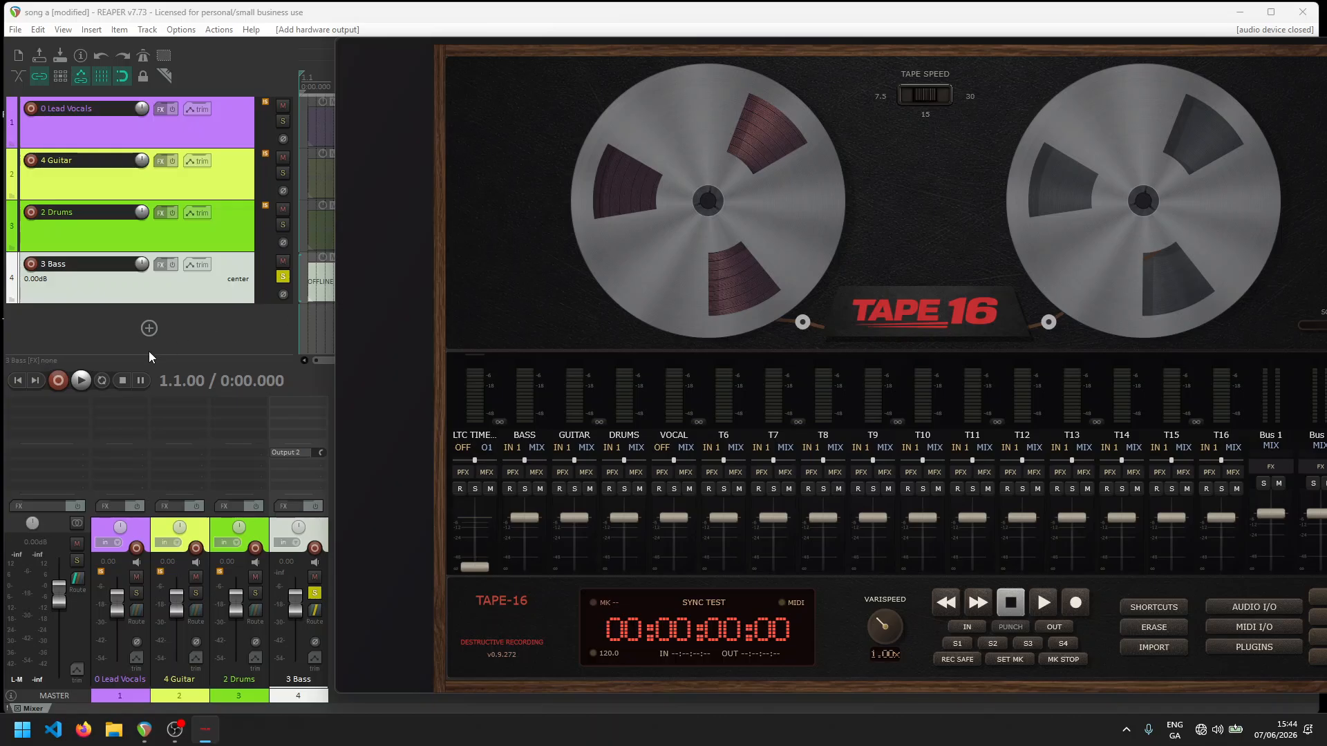
Step: Enable synchronization to timecode in REAPER's External Timecode Synchronization settings and close them
right_click(80, 382)
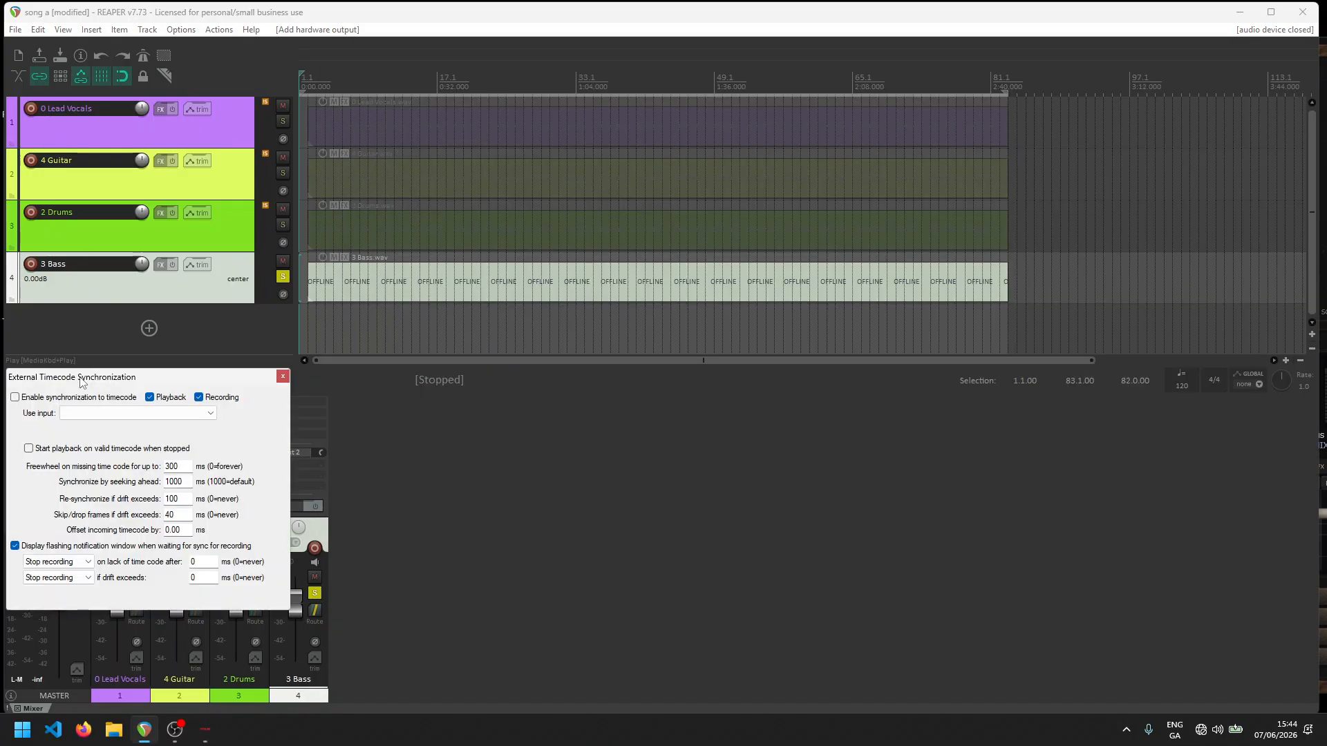
click(15, 398)
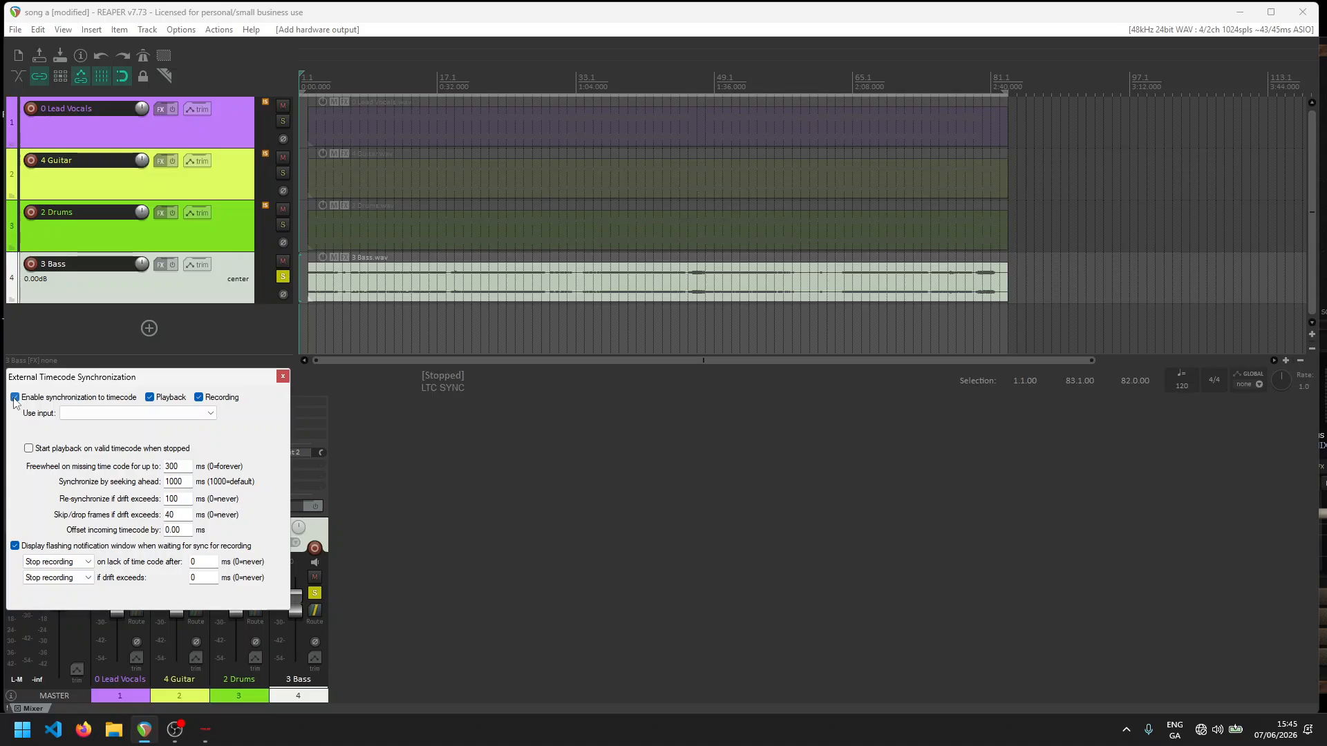
click(88, 415)
click(89, 415)
click(90, 415)
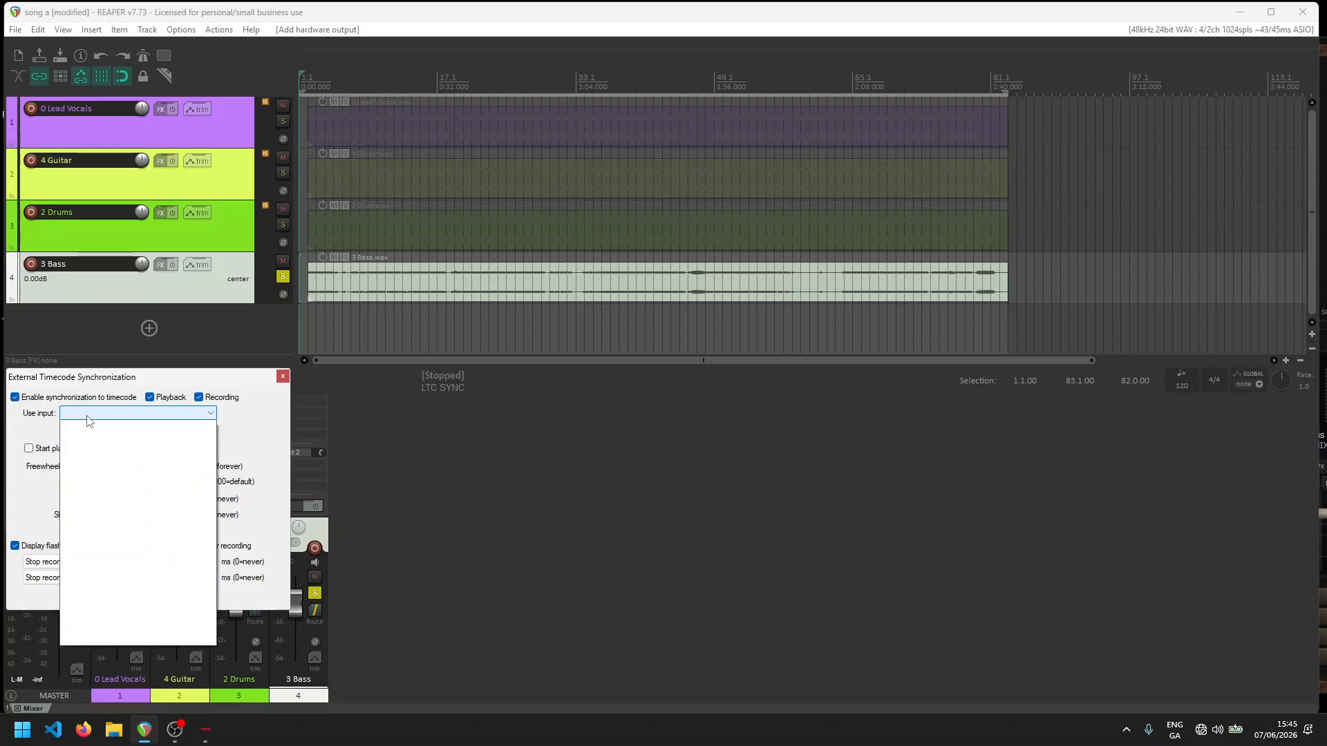
click(90, 415)
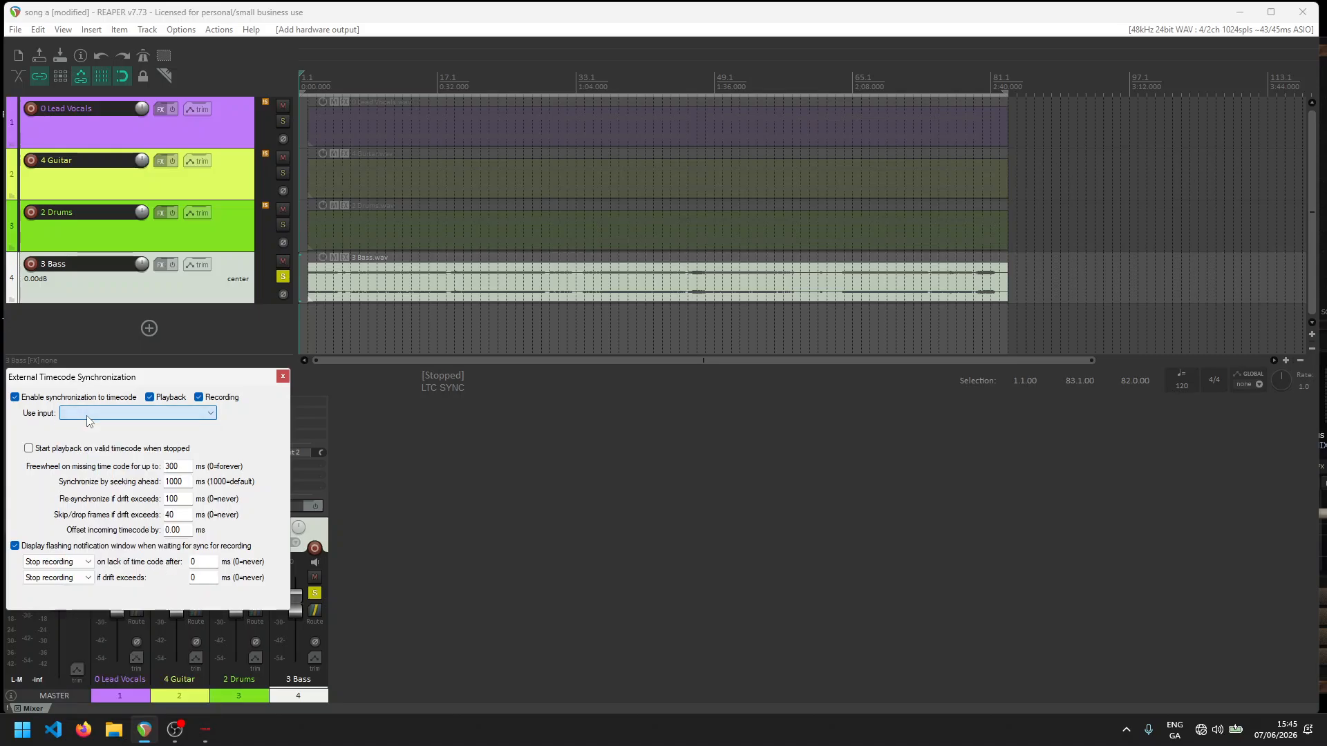
click(283, 377)
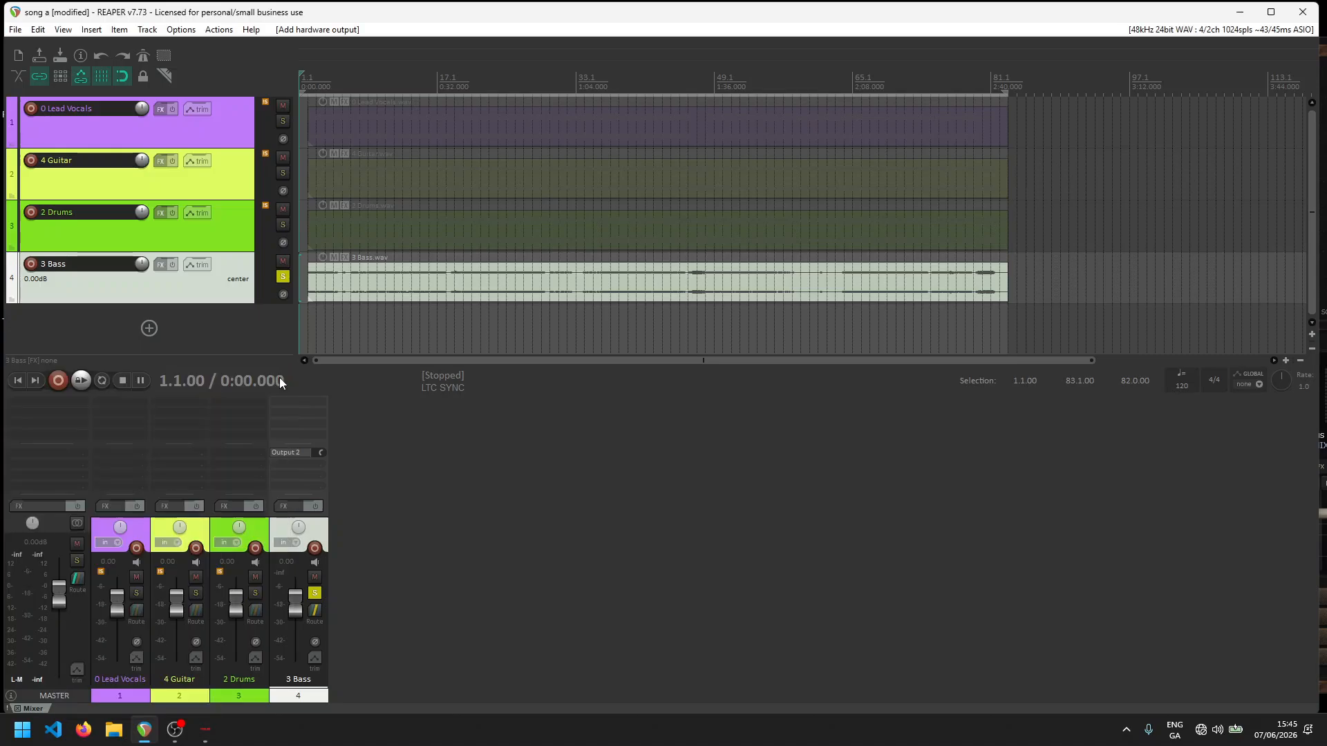
Step: Set the external timecode synchronization input to LTC: Loopback 1 and put playback on standby for incoming timecode
right_click(81, 381)
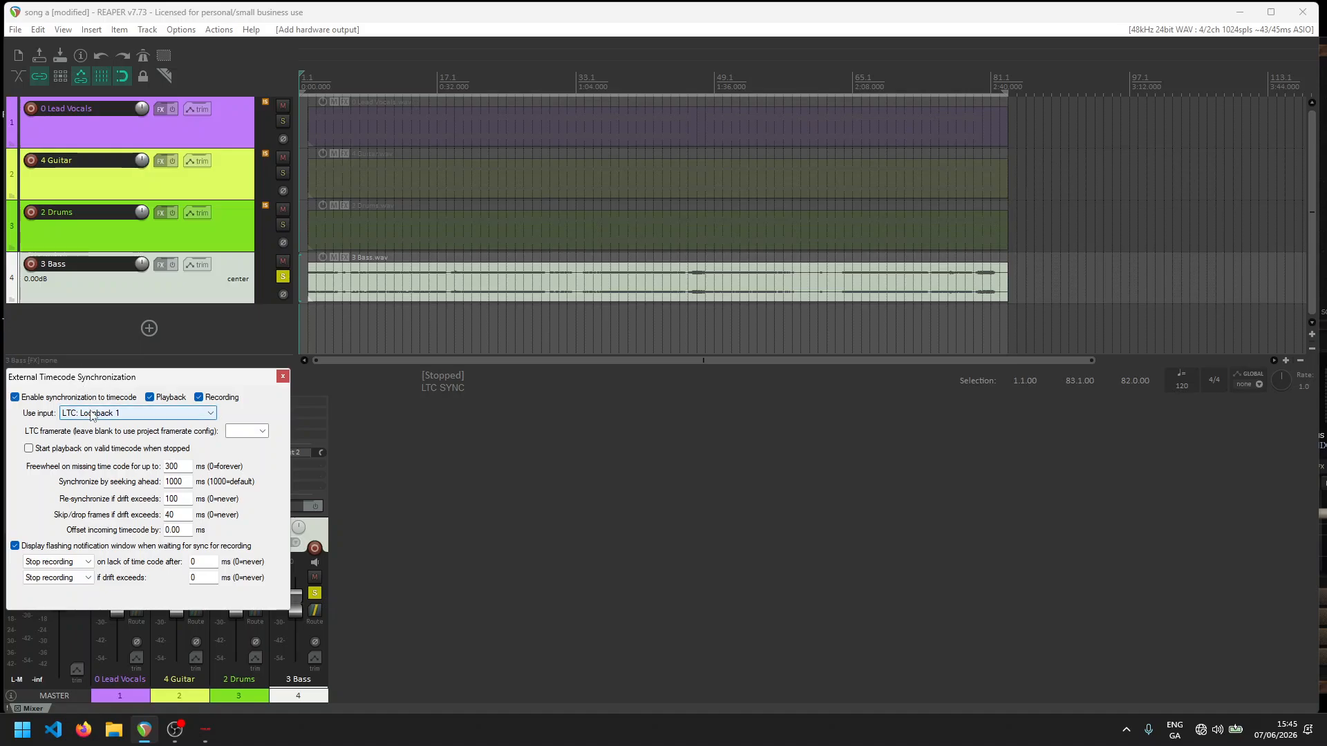
drag(81, 380, 194, 383)
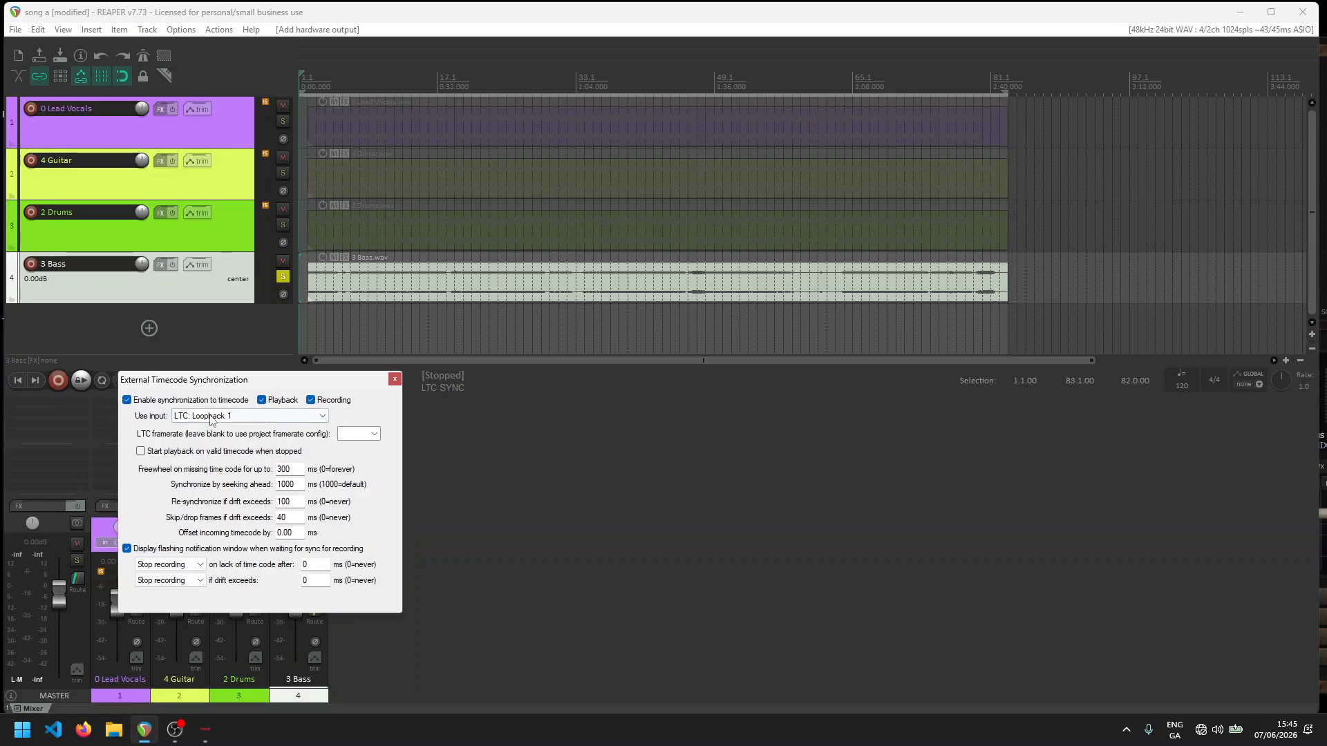
click(217, 418)
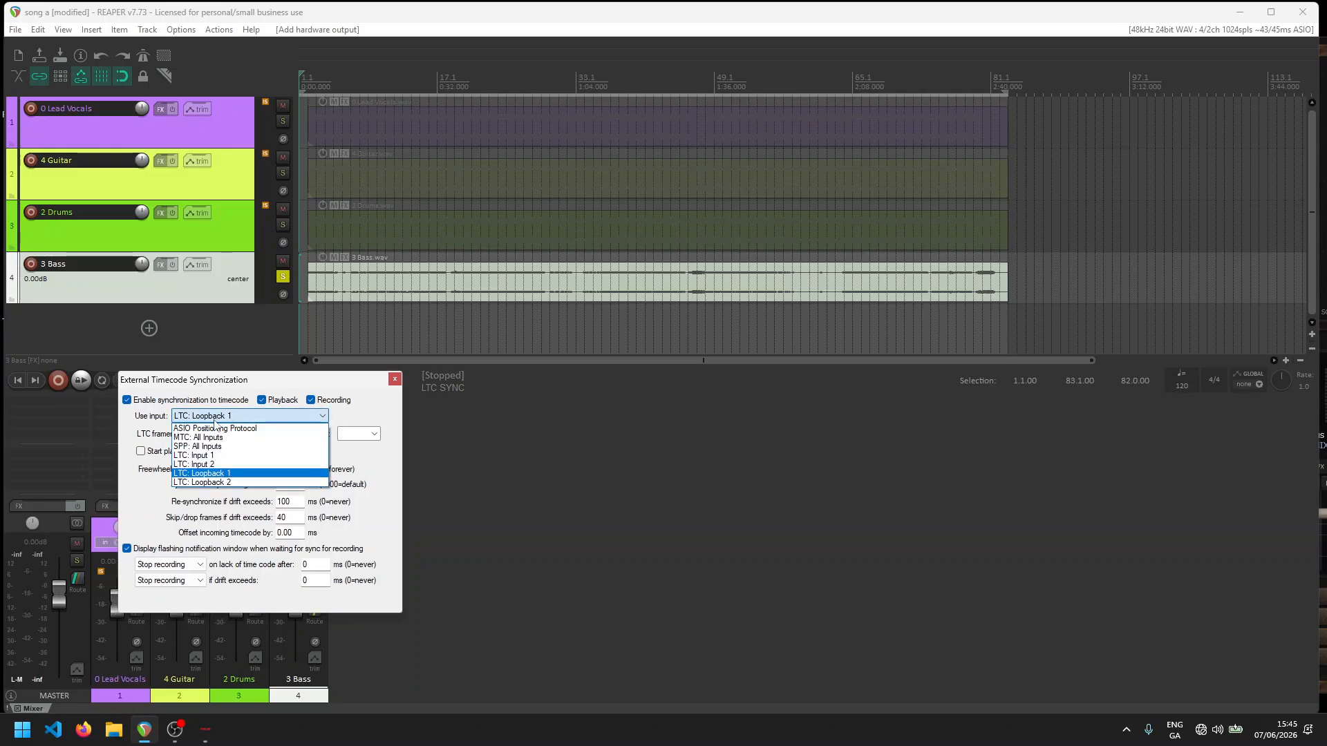
click(207, 474)
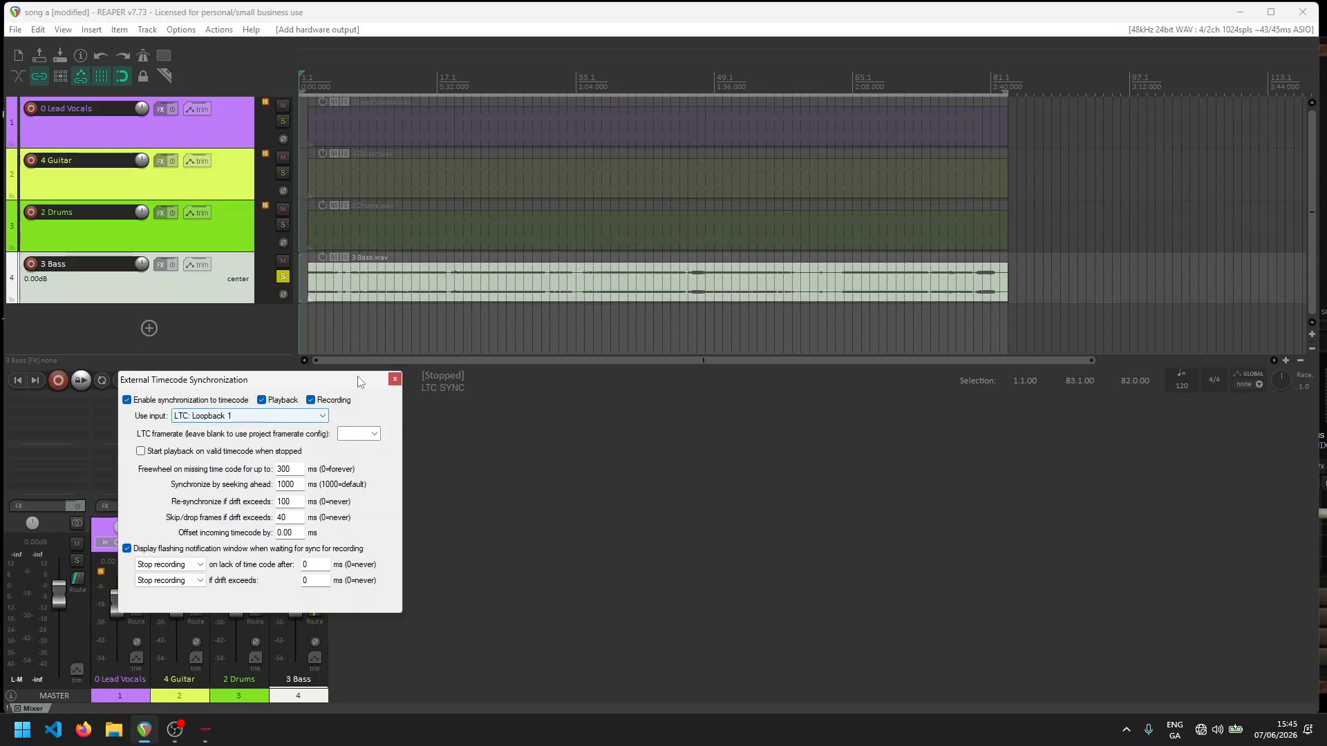
click(394, 380)
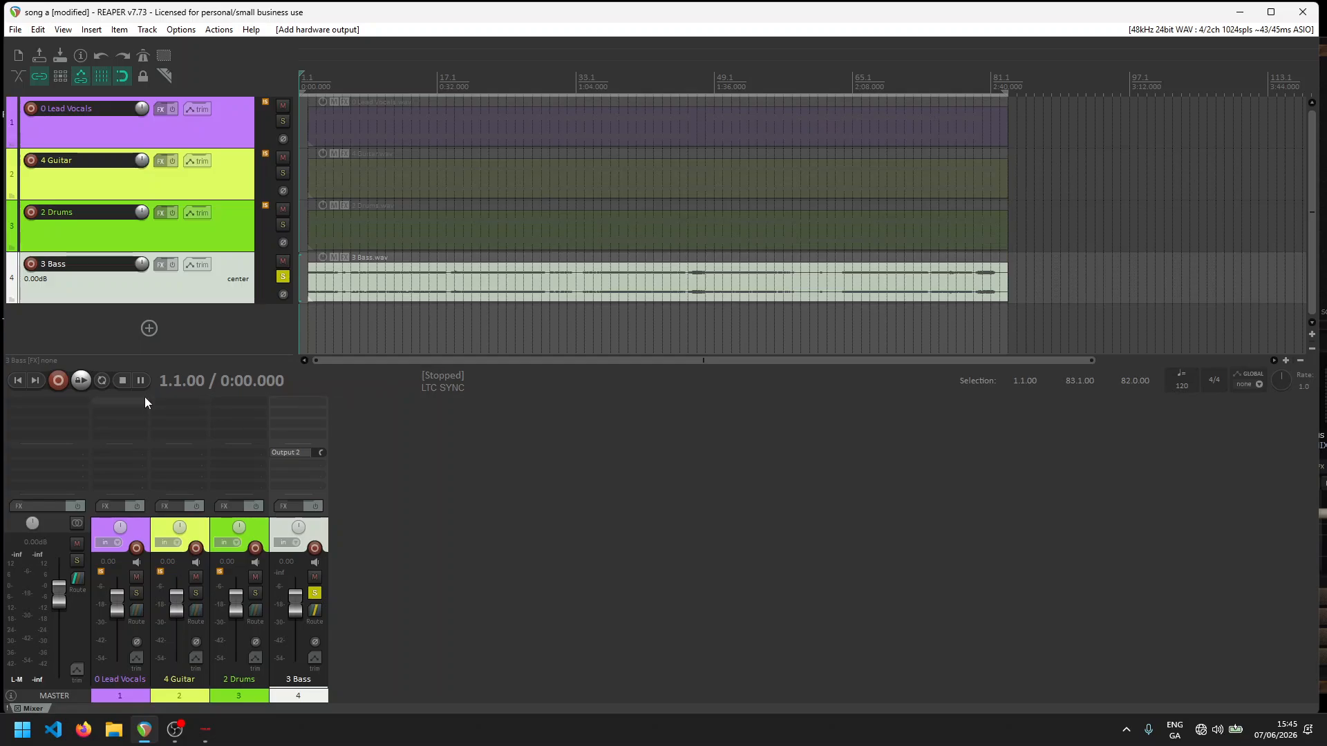
click(80, 380)
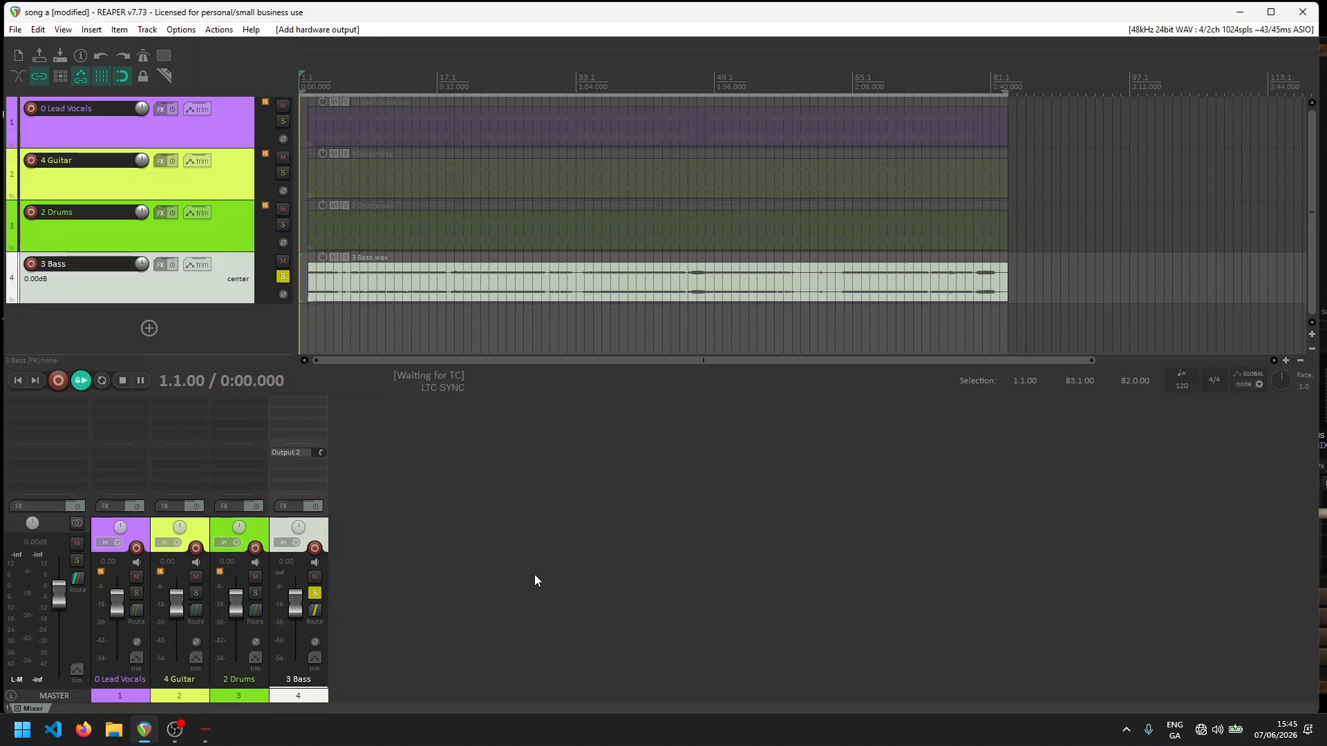
Step: In TAPE-16, route the LTC timecode track to OUT 1 and set the BASS track's input to IN 1
click(205, 731)
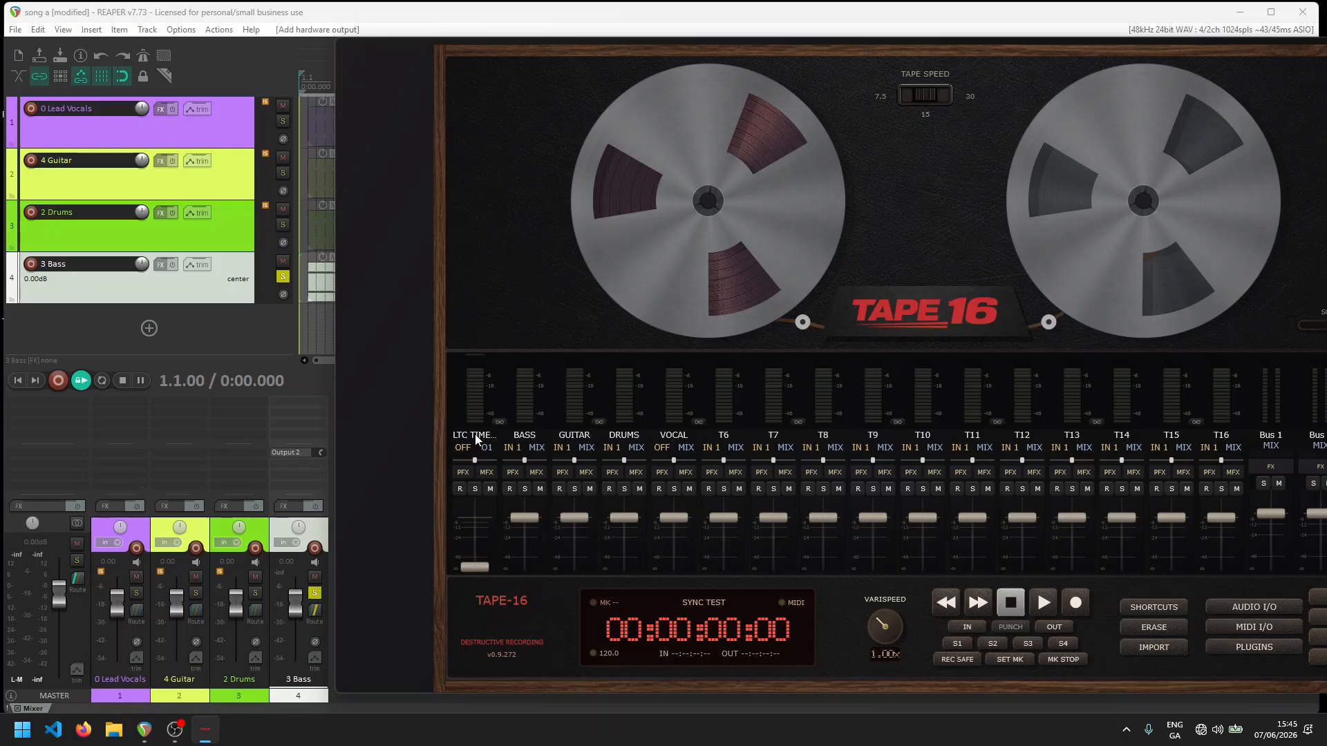
click(487, 447)
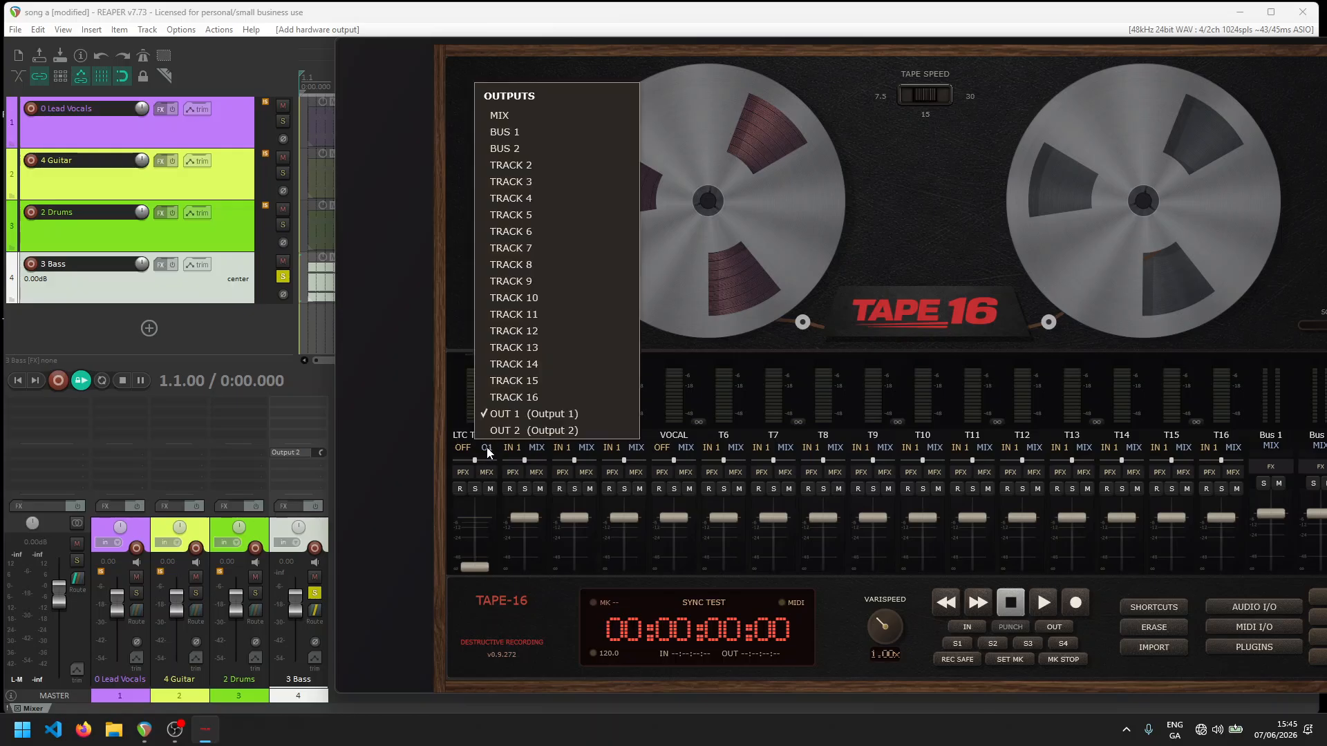
click(499, 414)
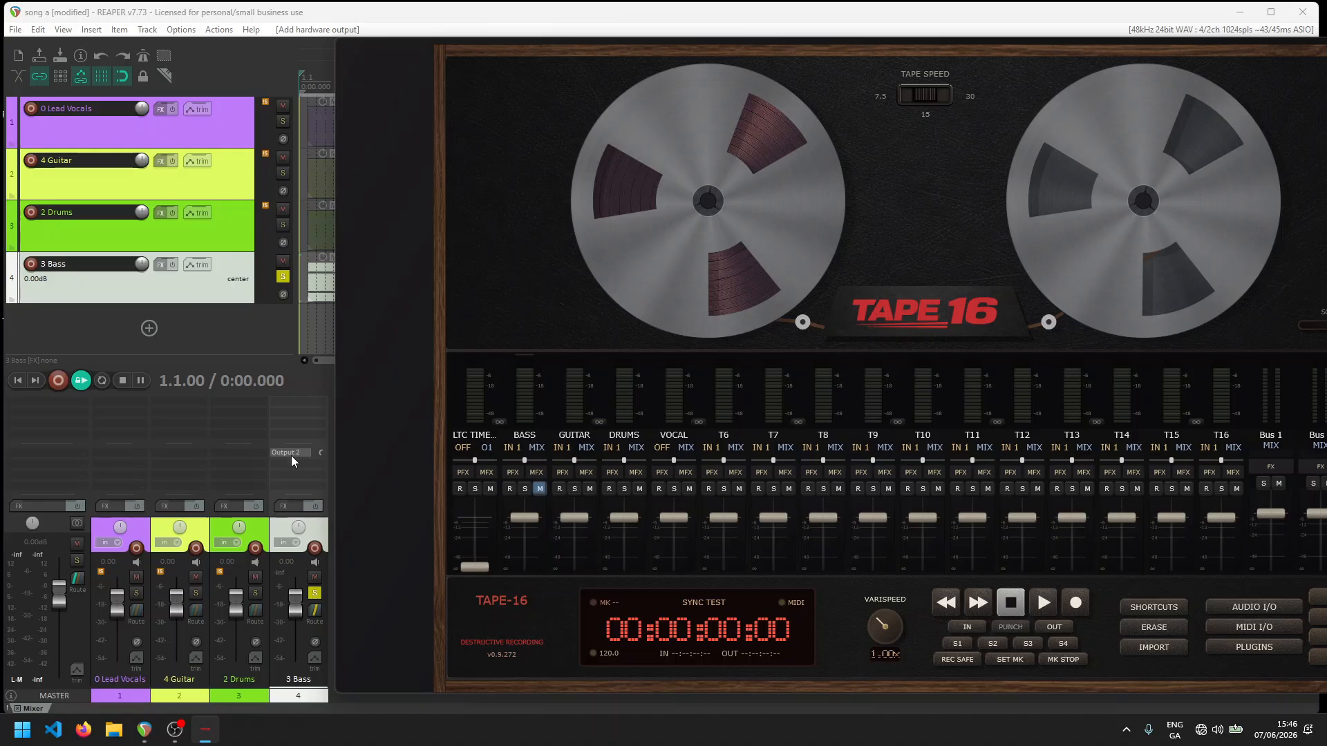
click(513, 449)
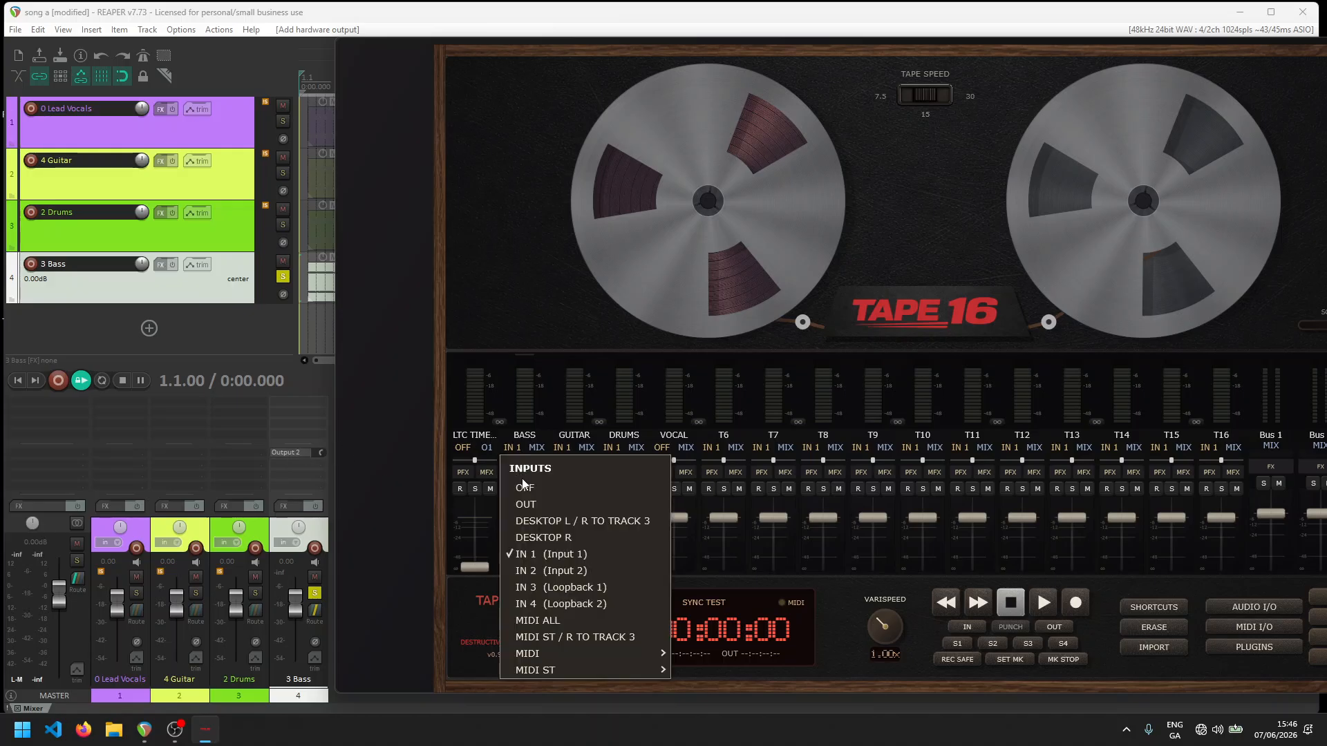
click(520, 550)
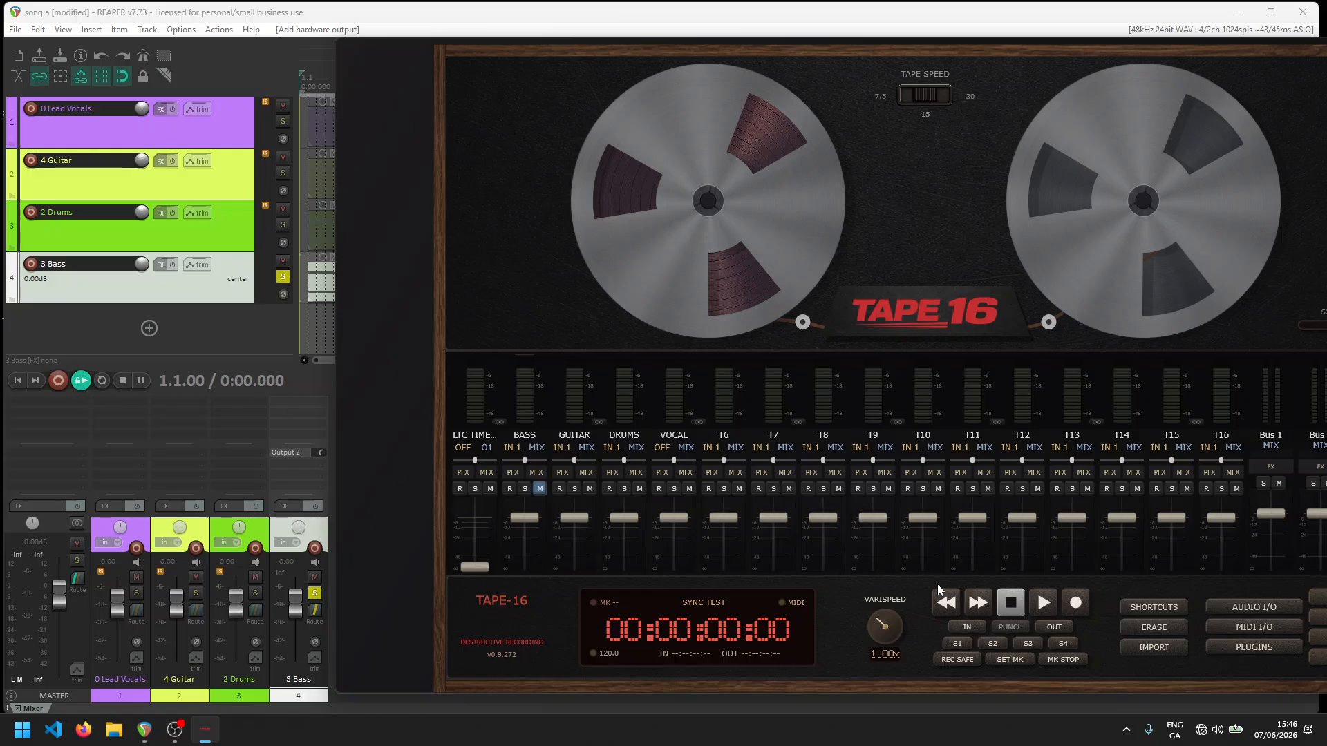
Step: Record REAPER's synced bass onto the TAPE-16 BASS track through the end of the song, and stop both transports
click(1075, 604)
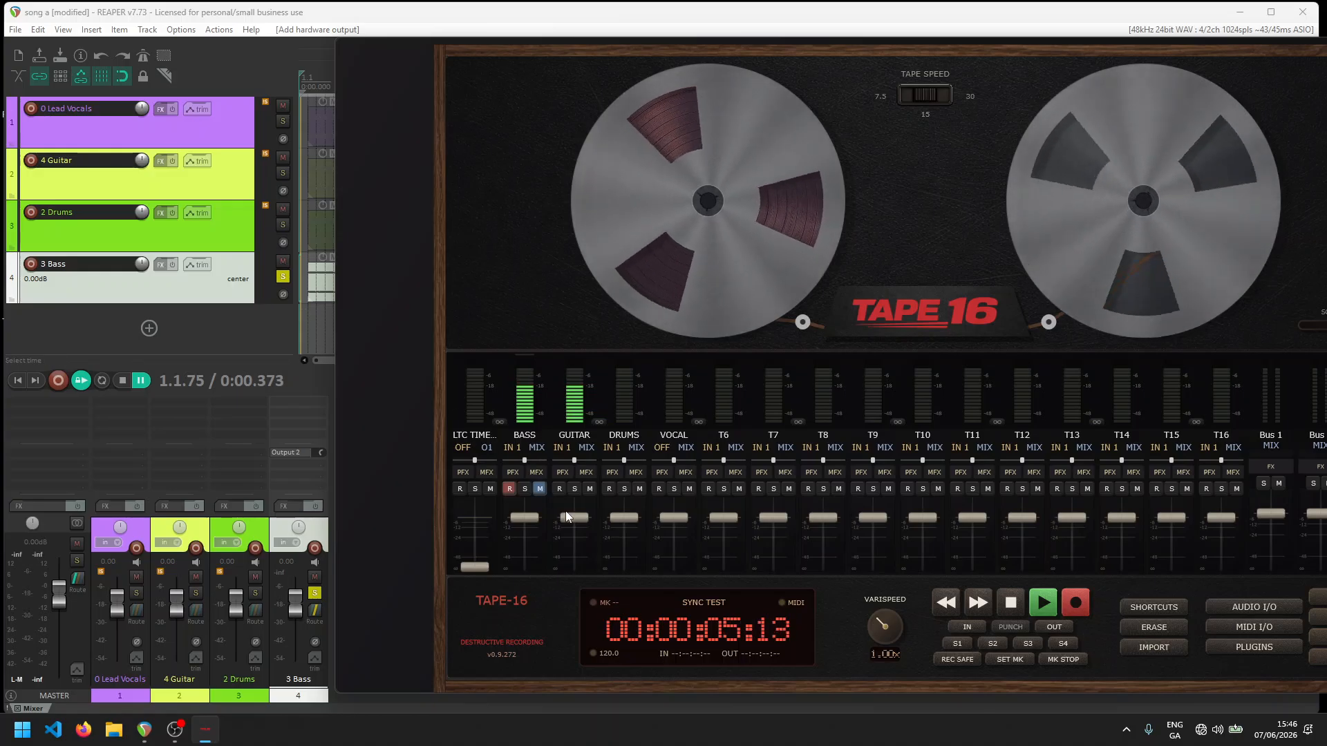
click(1009, 606)
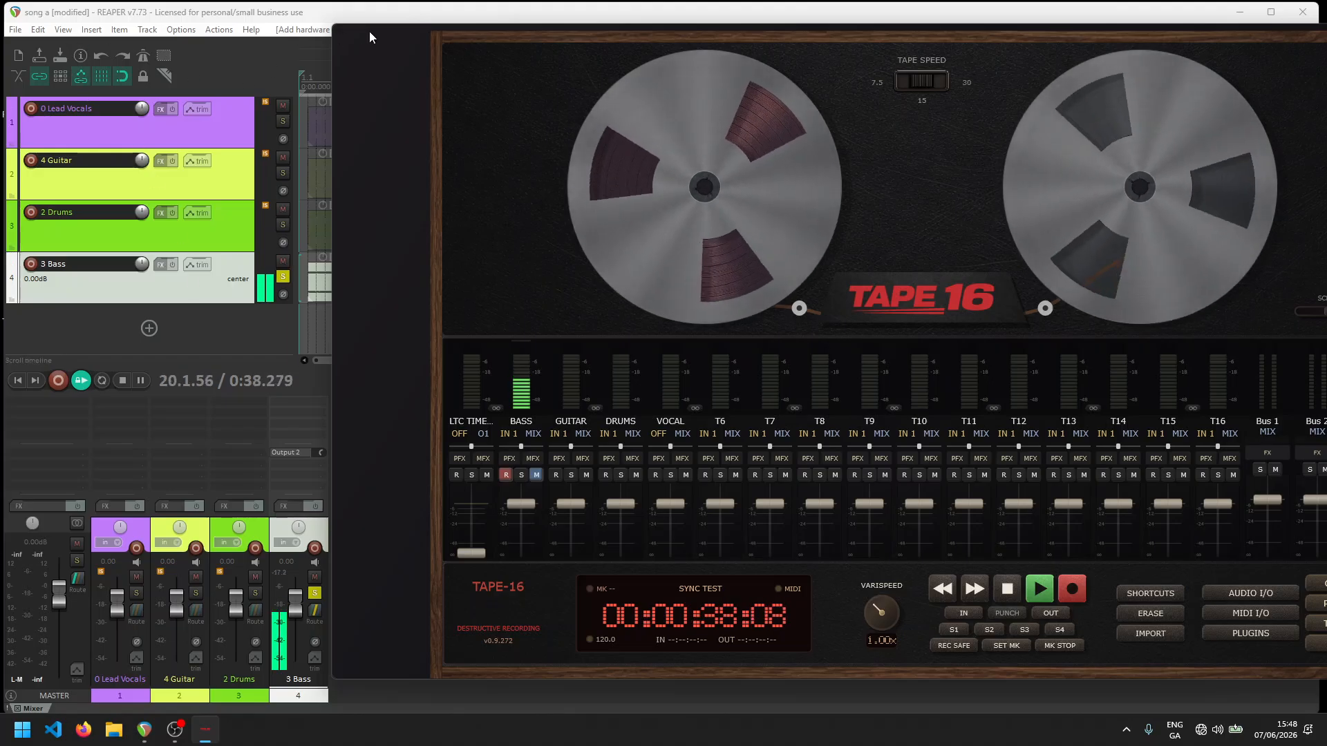
drag(369, 31, 376, 55)
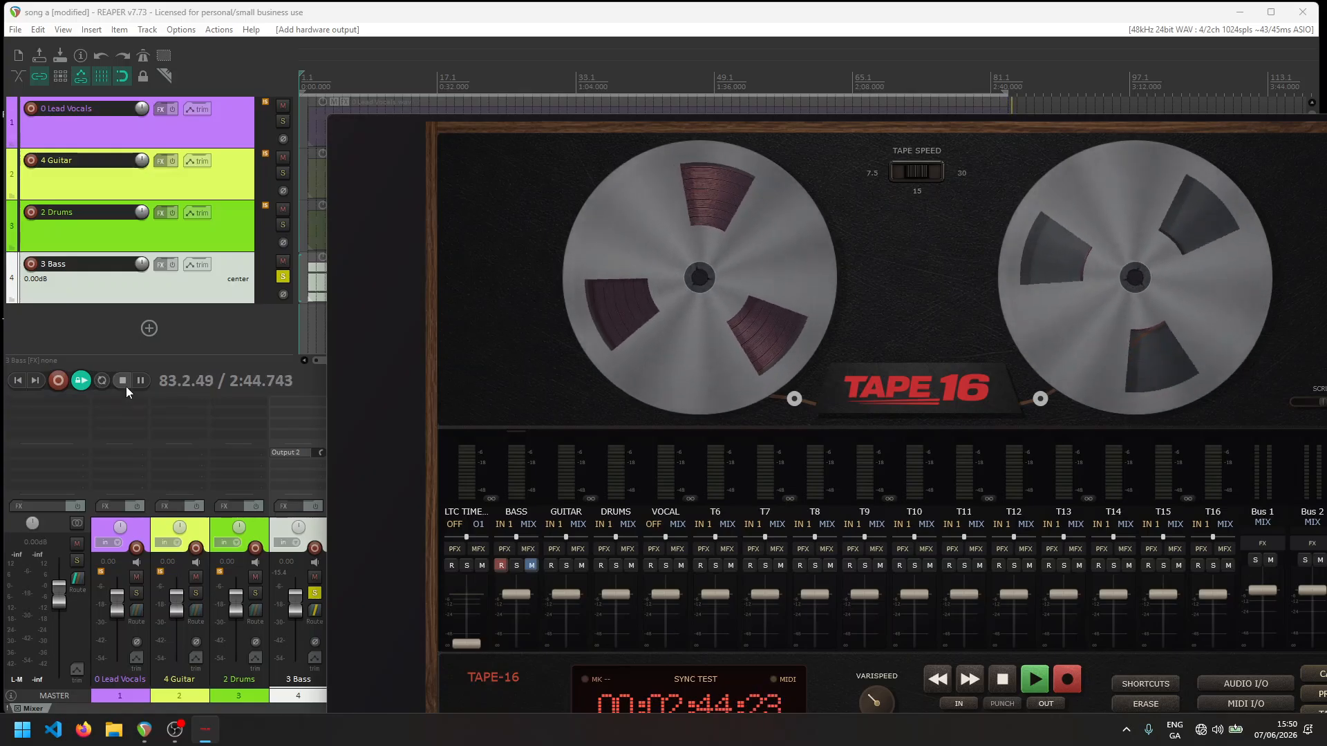
key(ctrl+space)
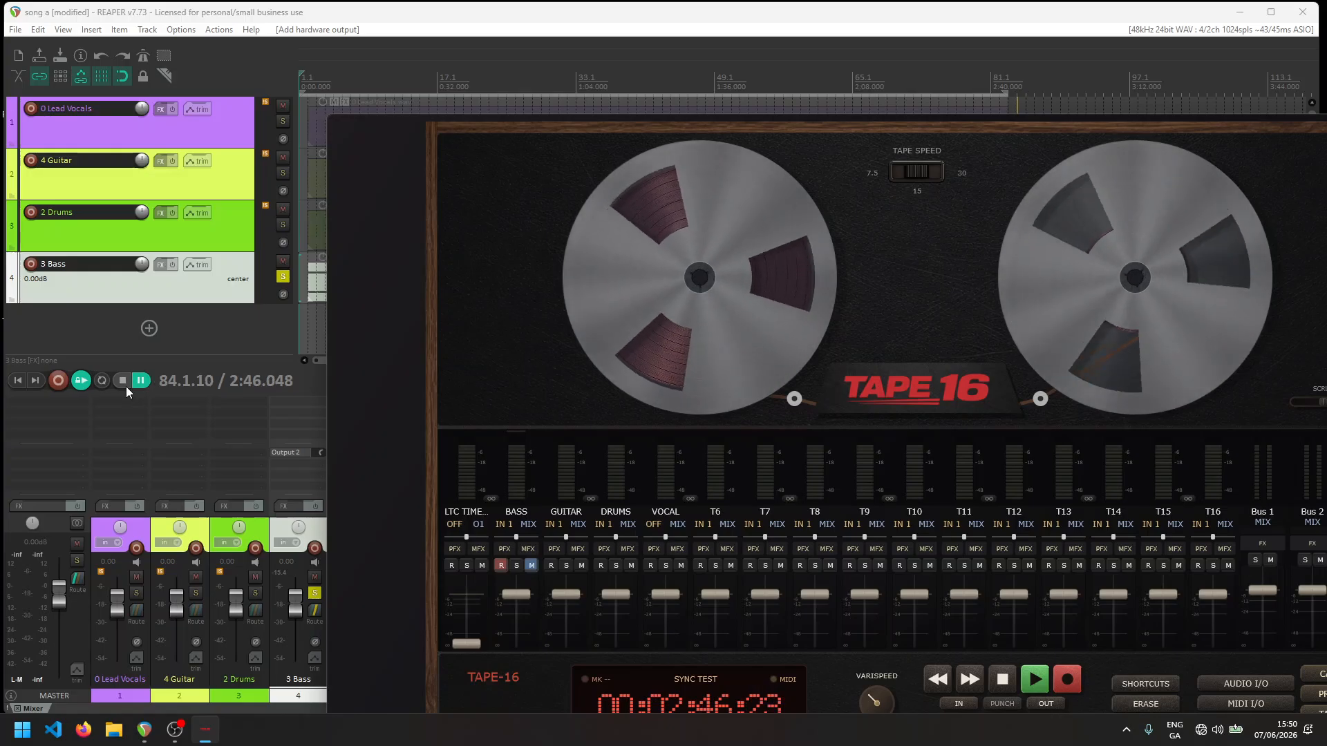
click(125, 385)
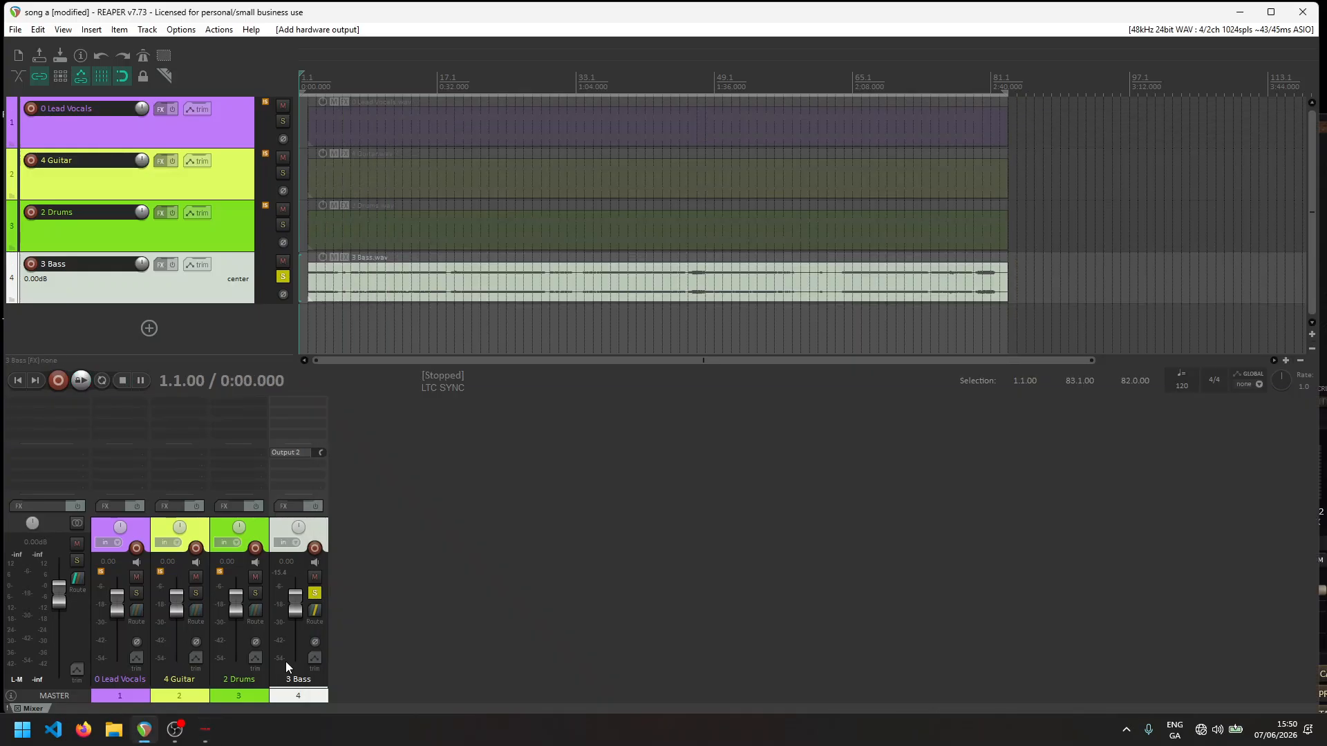
mouse_move(216, 740)
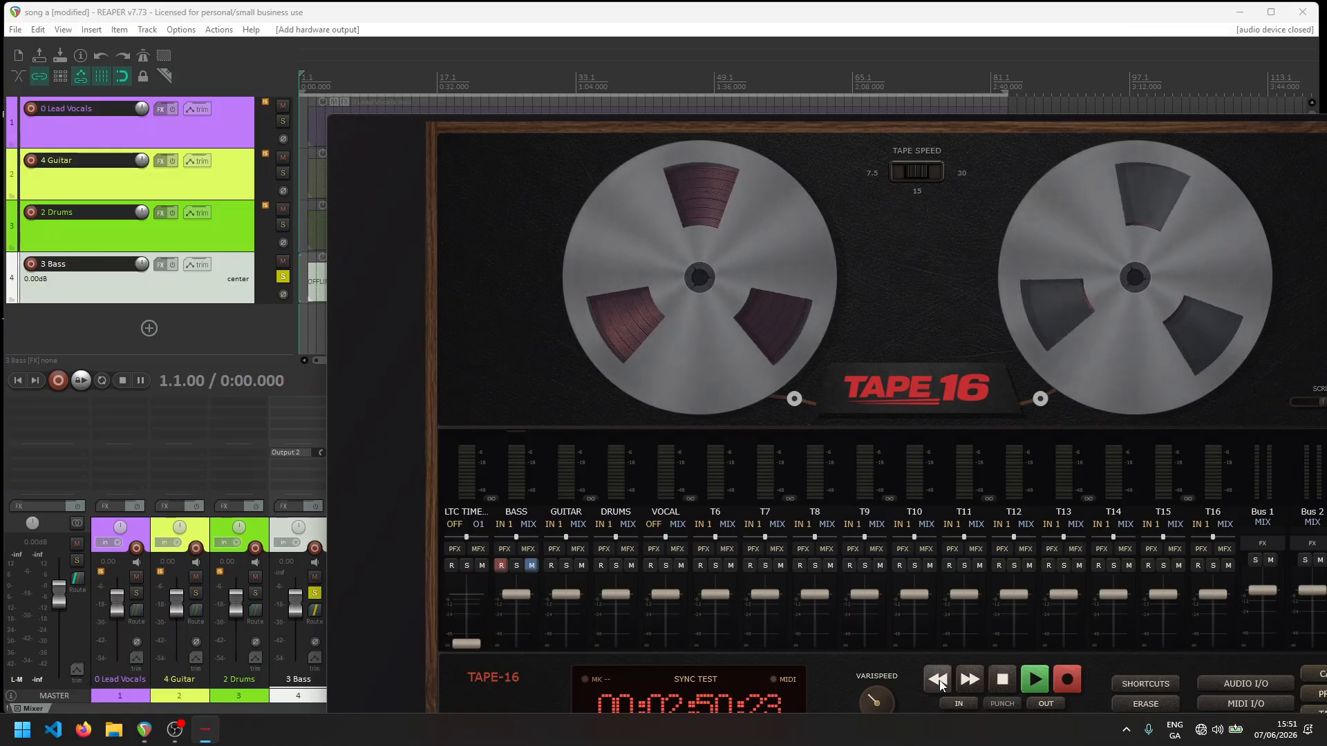
click(1002, 679)
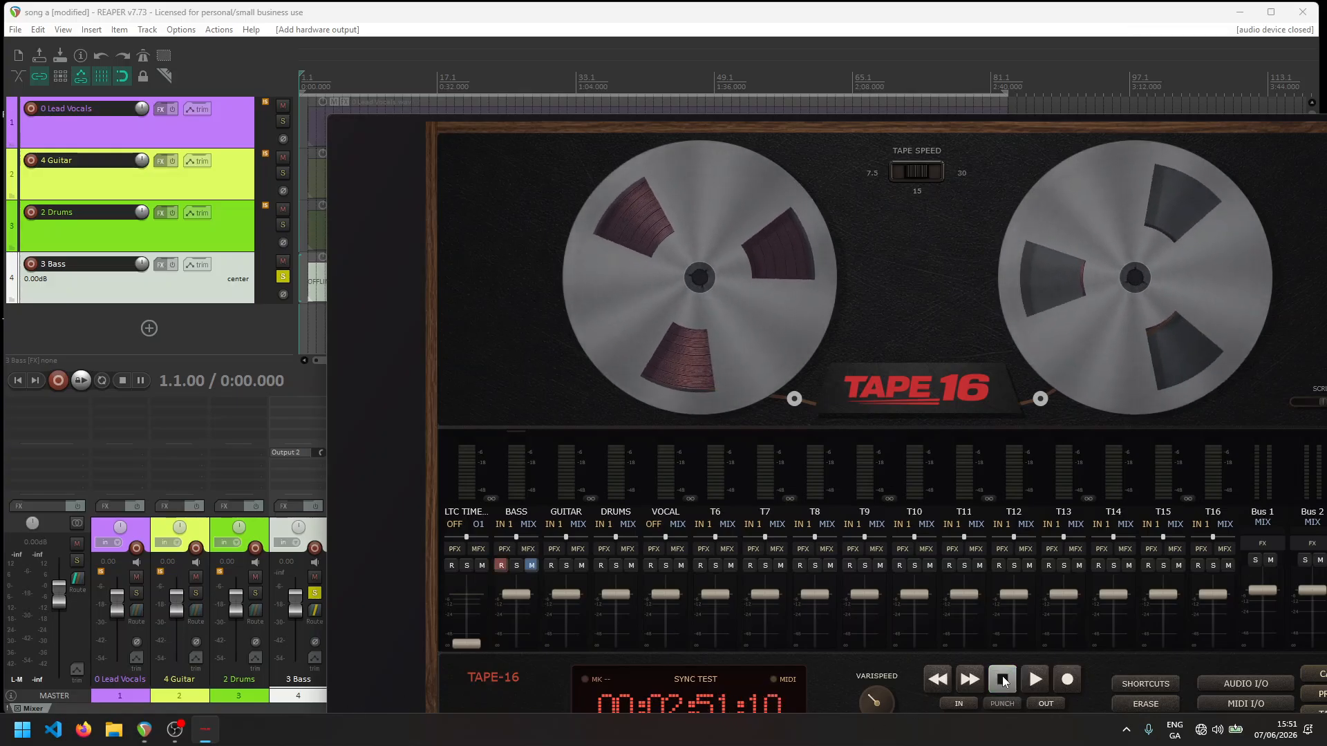
Step: Disarm the BASS track in TAPE-16, set its input to OFF, and rewind the tape to the start
click(501, 566)
click(507, 524)
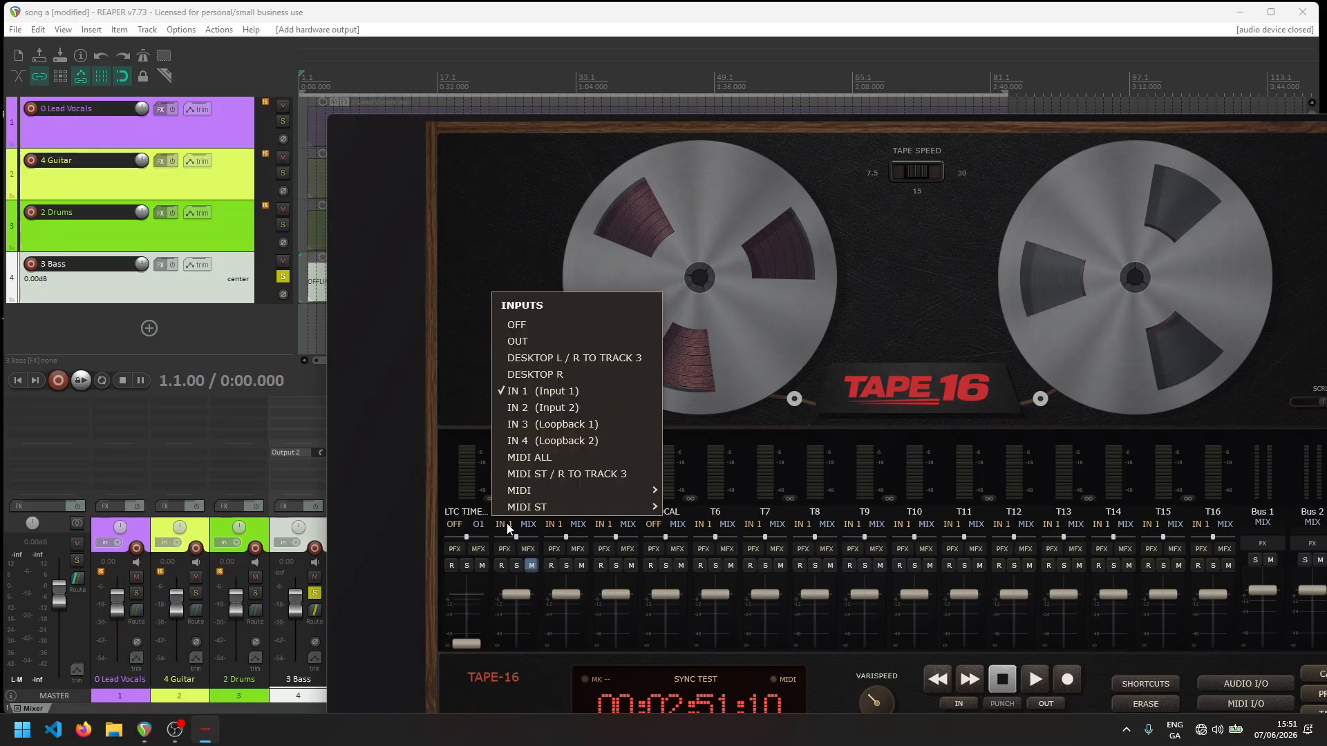
click(537, 326)
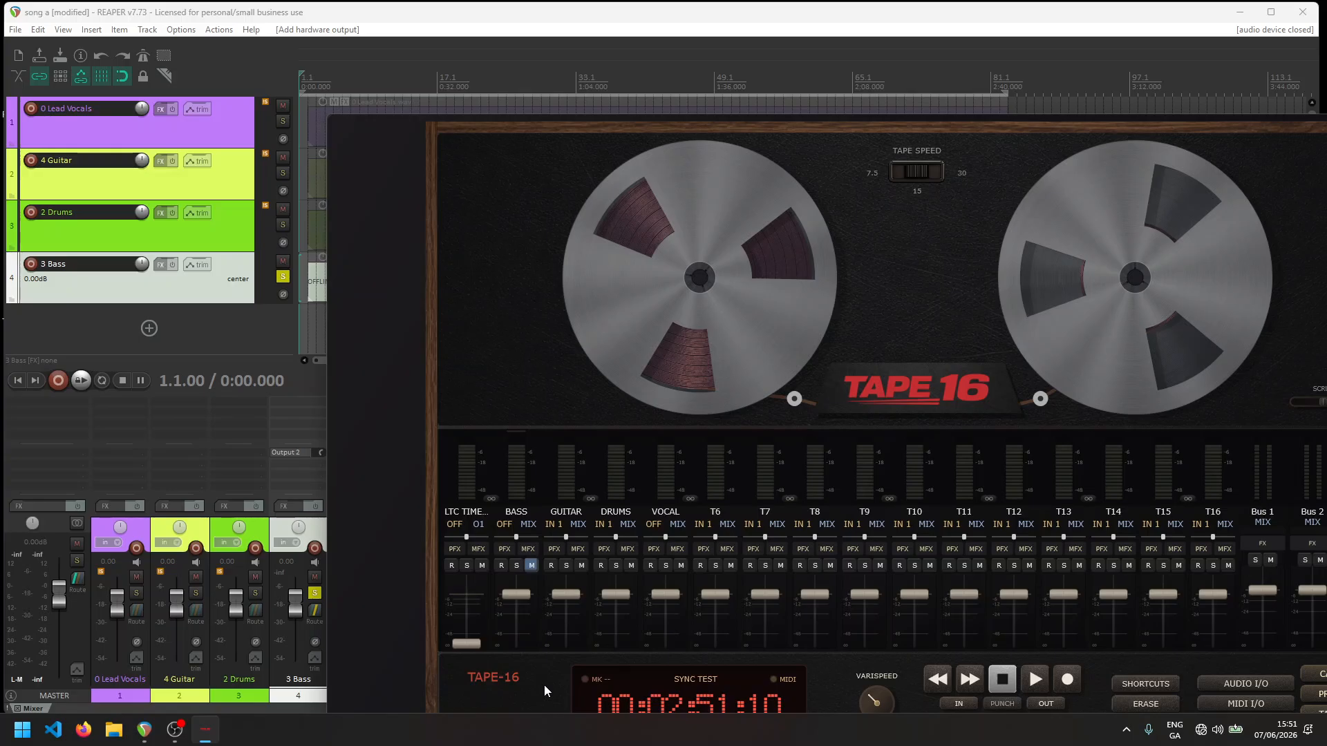
click(936, 678)
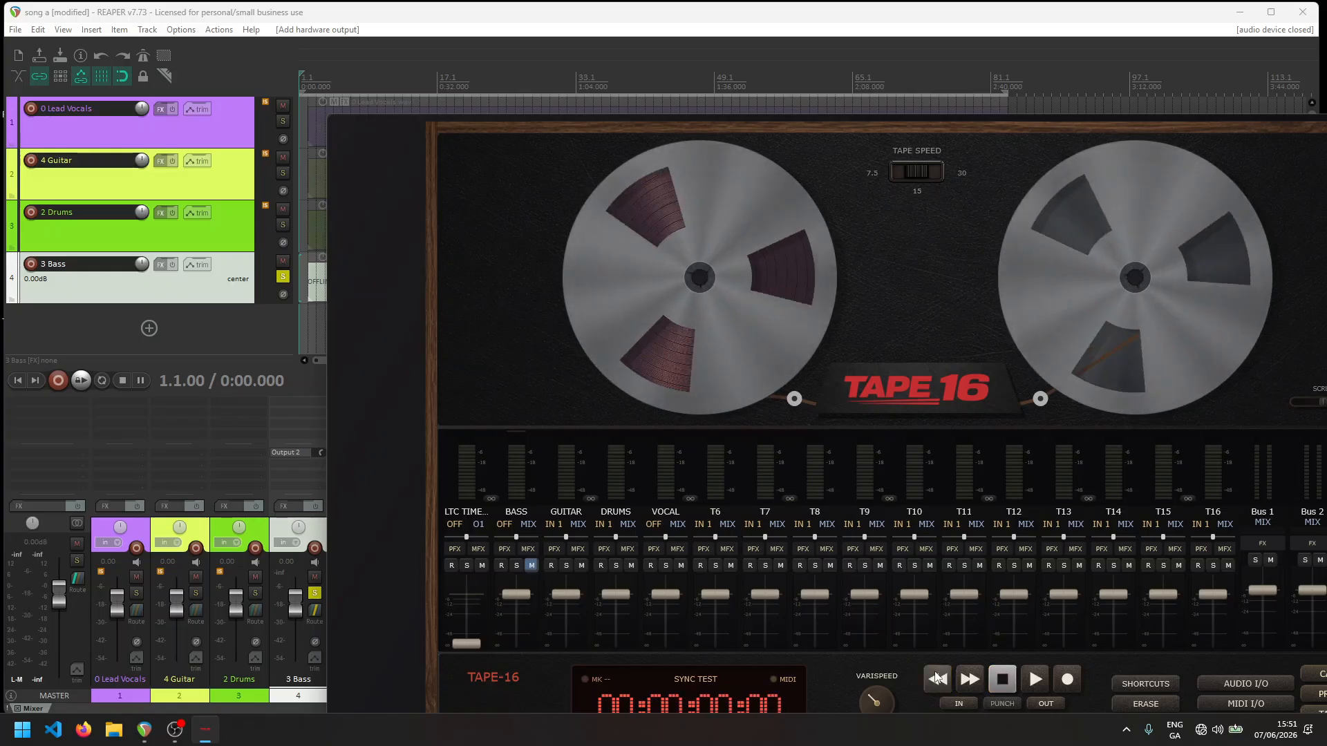
Step: In REAPER, move the 4 Guitar track to the end of the track order and solo it instead of 3 Bass
click(199, 329)
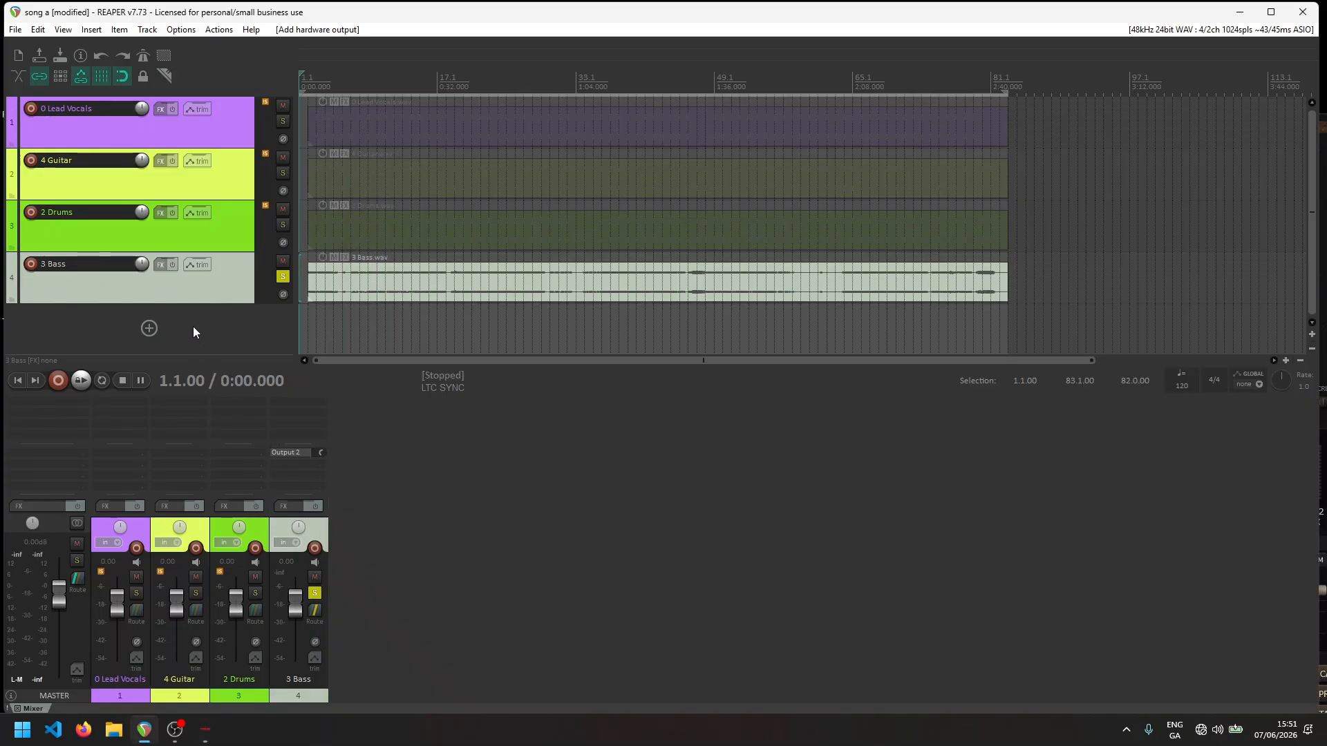
drag(192, 180, 193, 312)
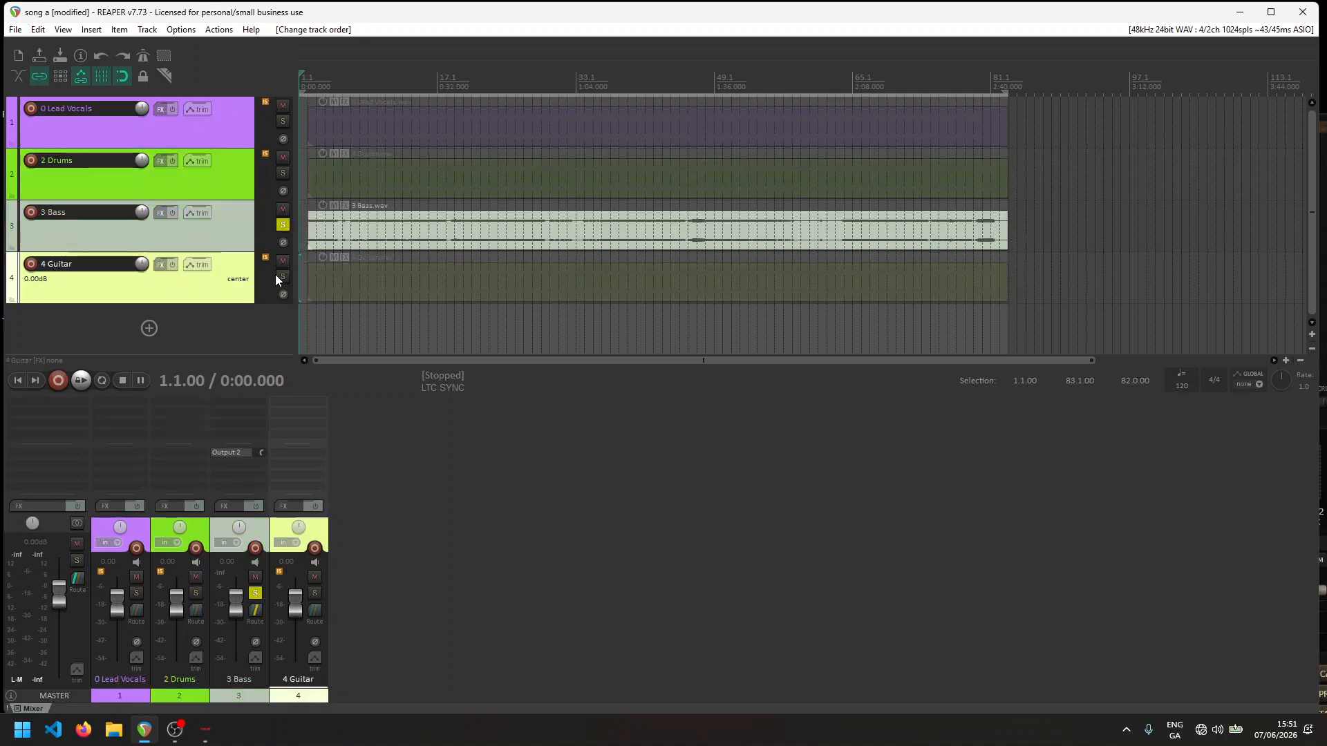
click(282, 224)
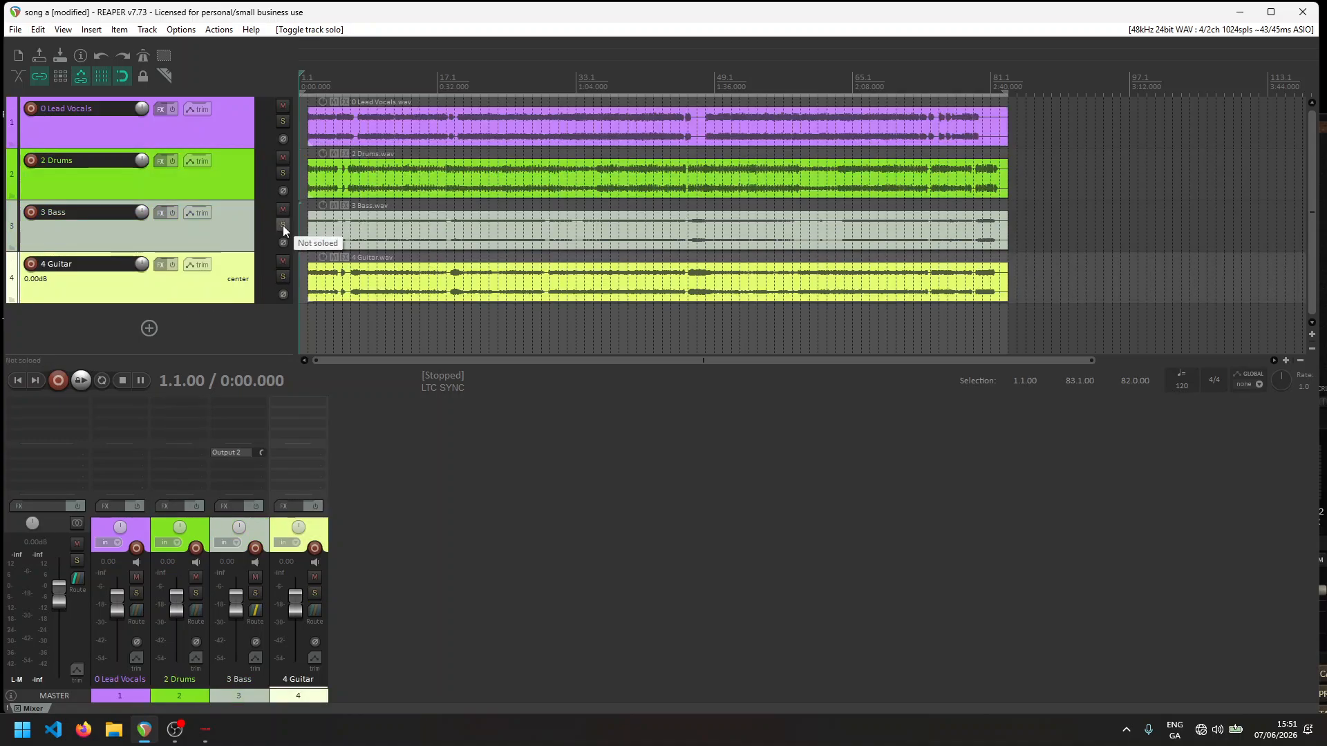
click(282, 277)
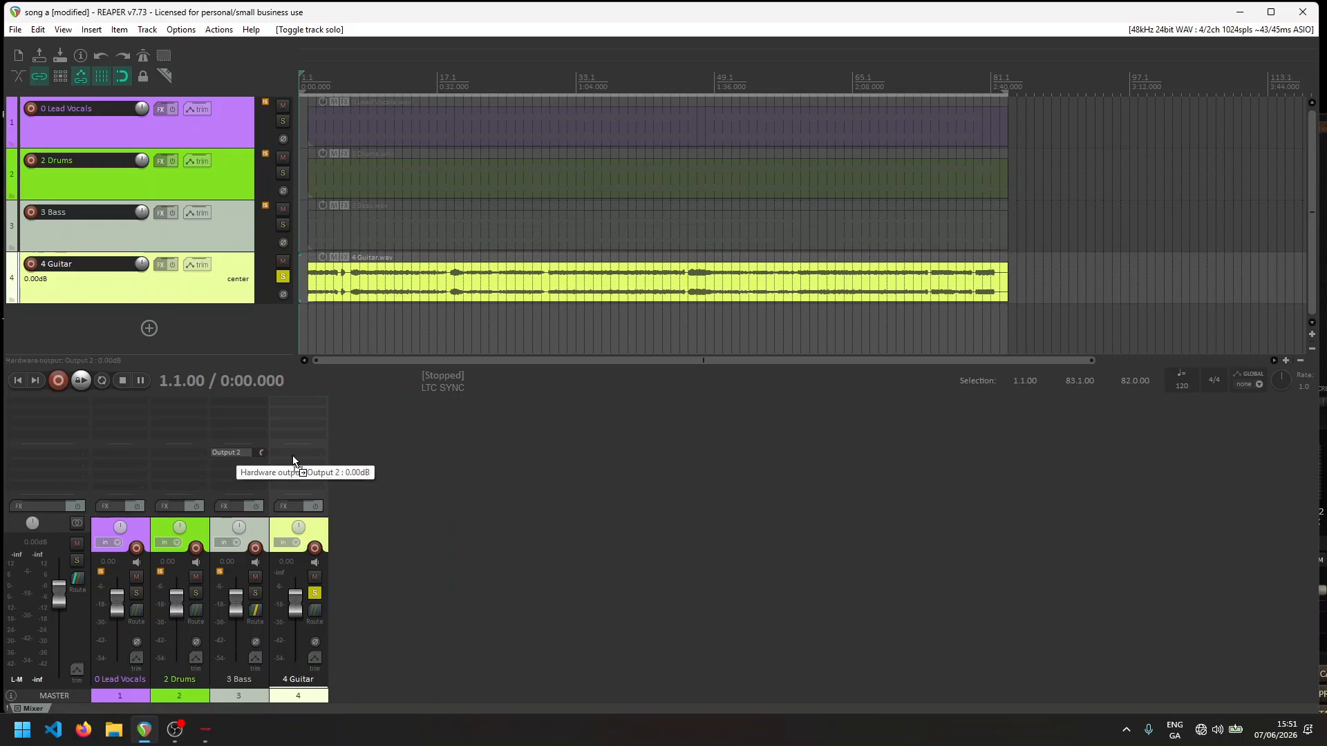
Step: In REAPER, move the Output 2 hardware output to the 4 Guitar track and start playback so it waits for timecode
drag(298, 452, 297, 453)
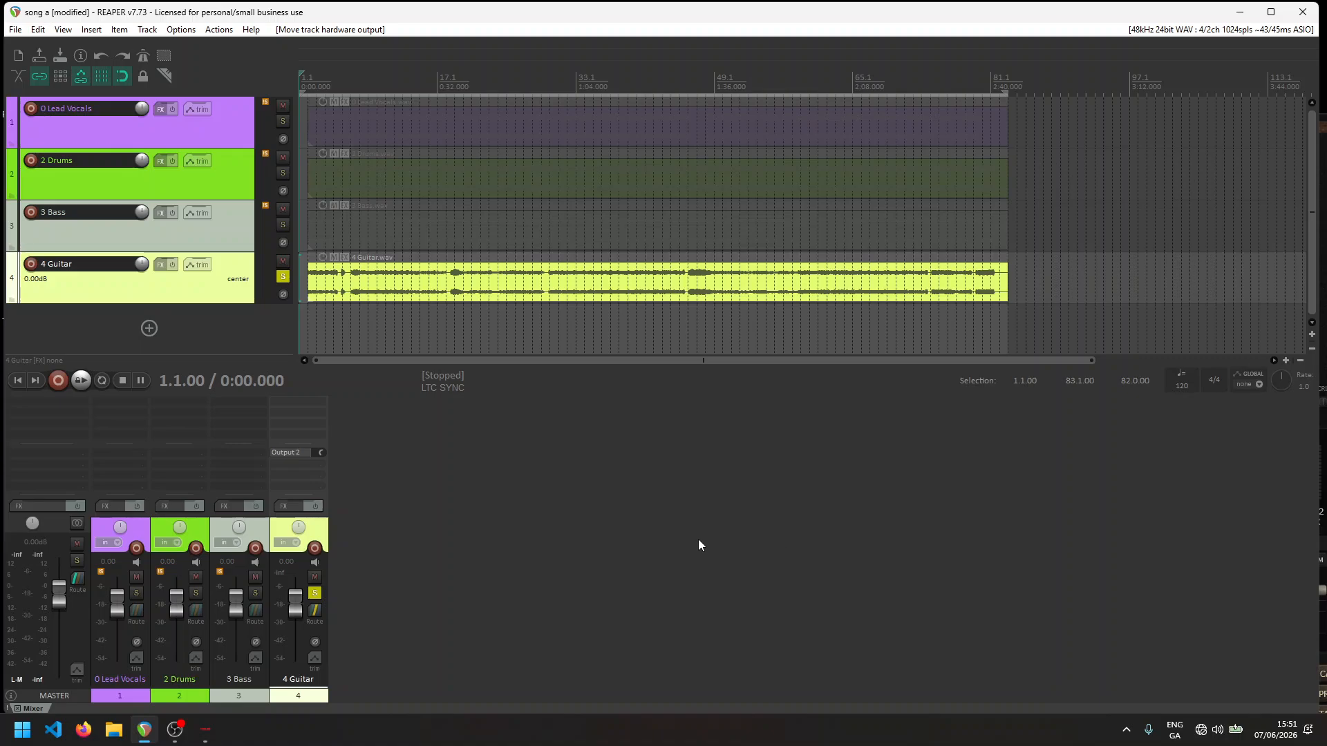
click(78, 382)
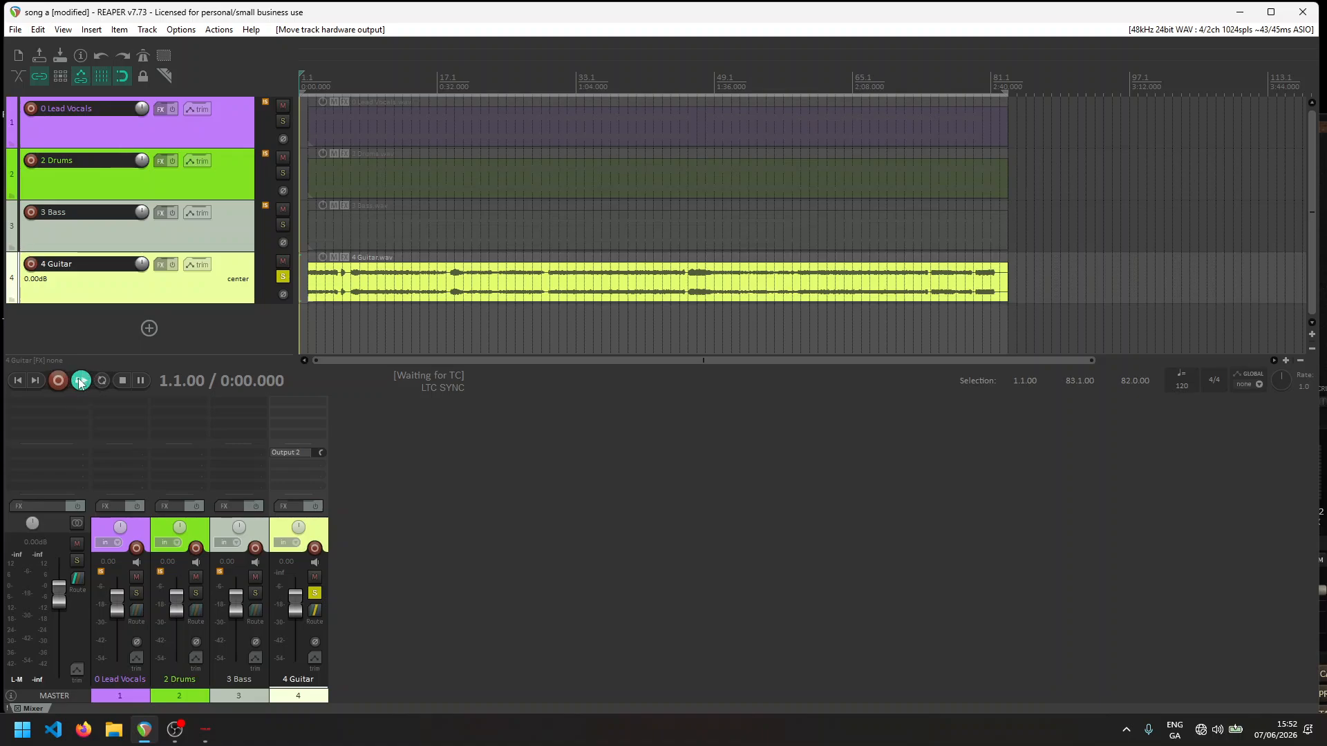
Step: In TAPE-16, set the DRUMS track's input to OFF, and arm and mute the GUITAR track
click(205, 733)
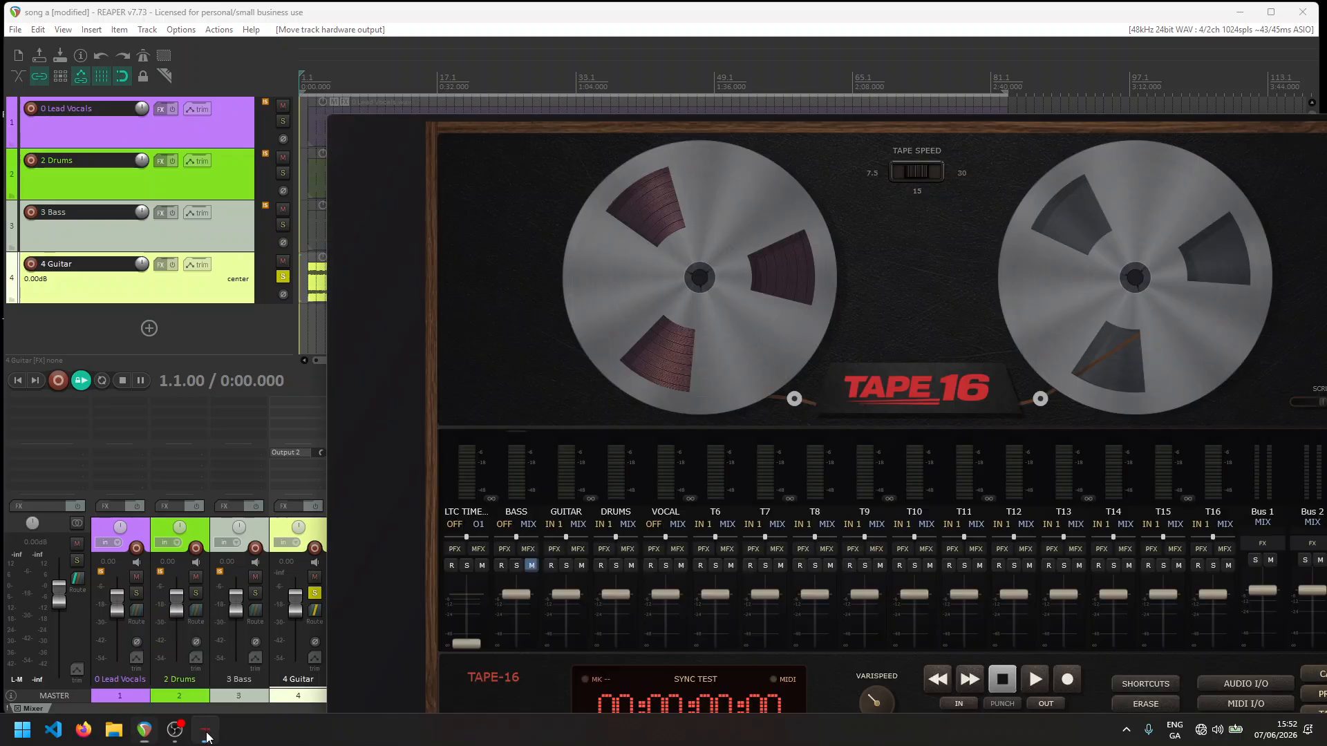
drag(432, 138, 404, 69)
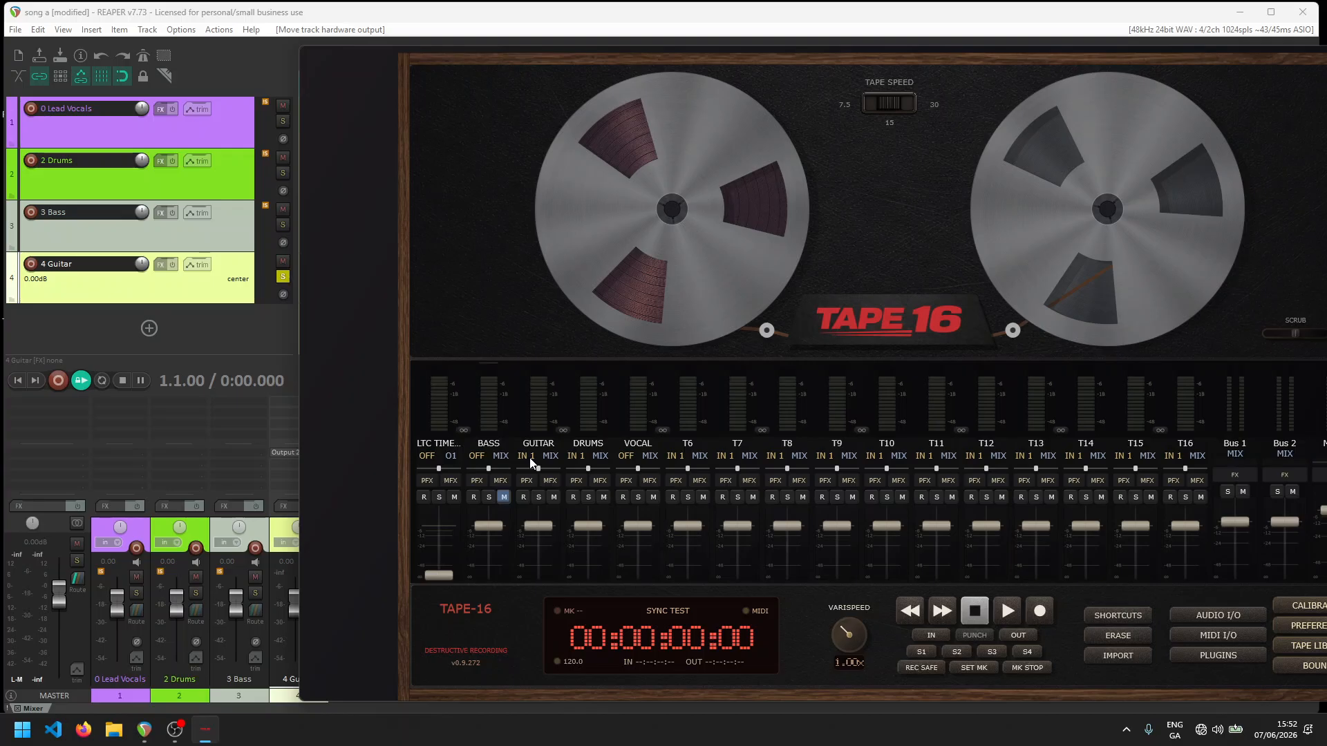
click(576, 456)
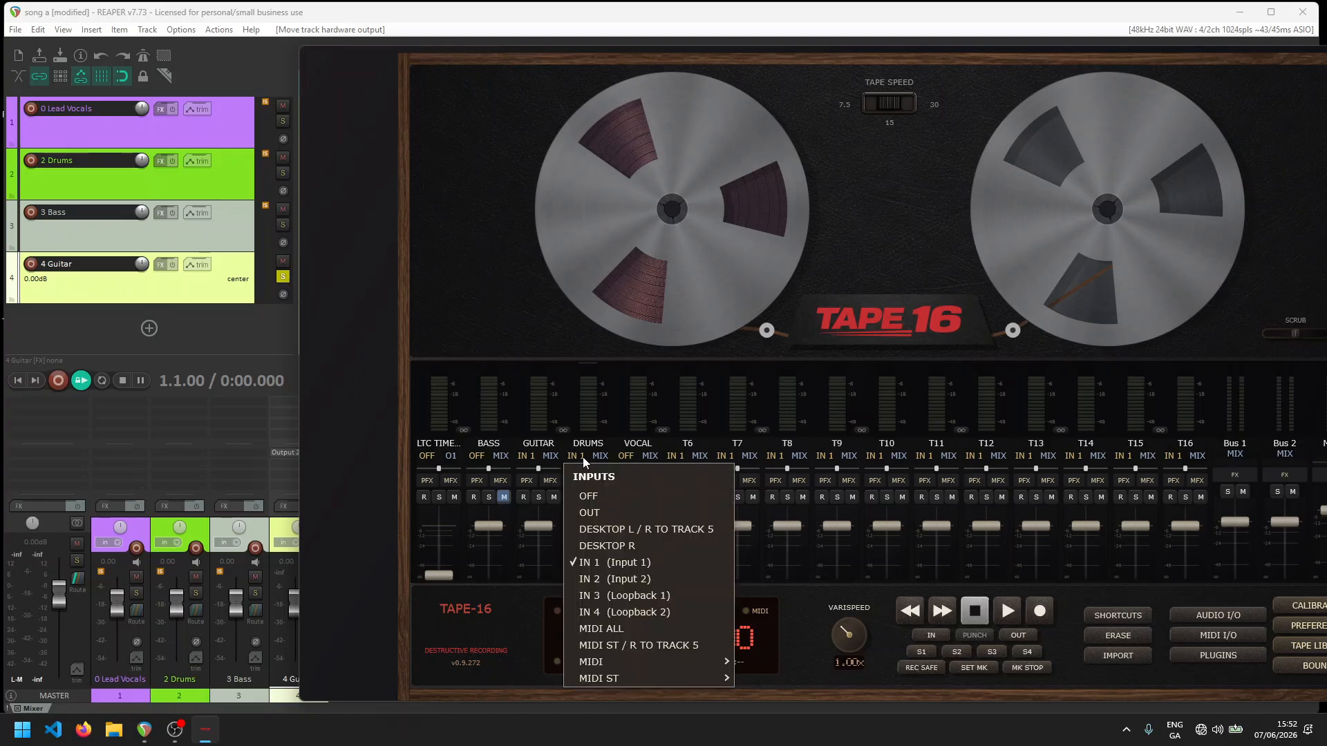
click(588, 495)
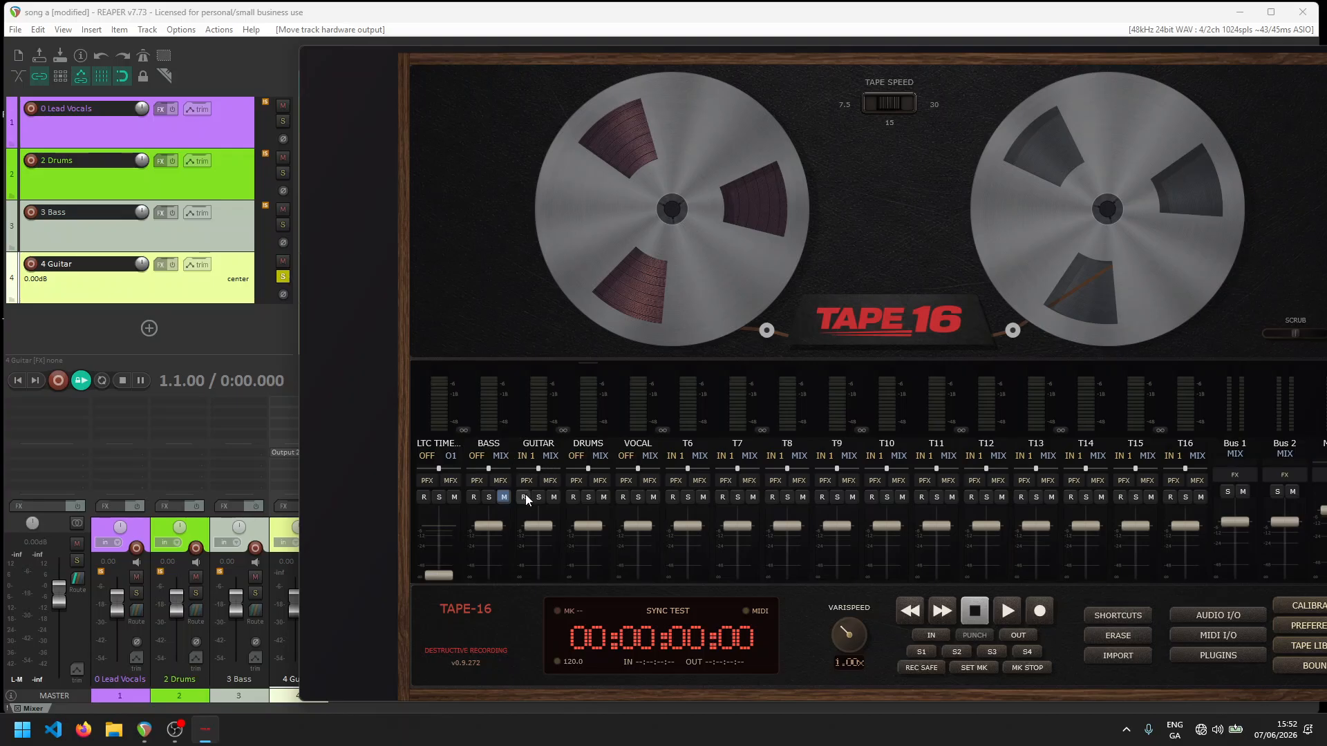
click(554, 498)
Step: Record REAPER's synced guitar onto the TAPE-16 GUITAR track through the end of the song, and stop the tape
click(1041, 615)
key(space)
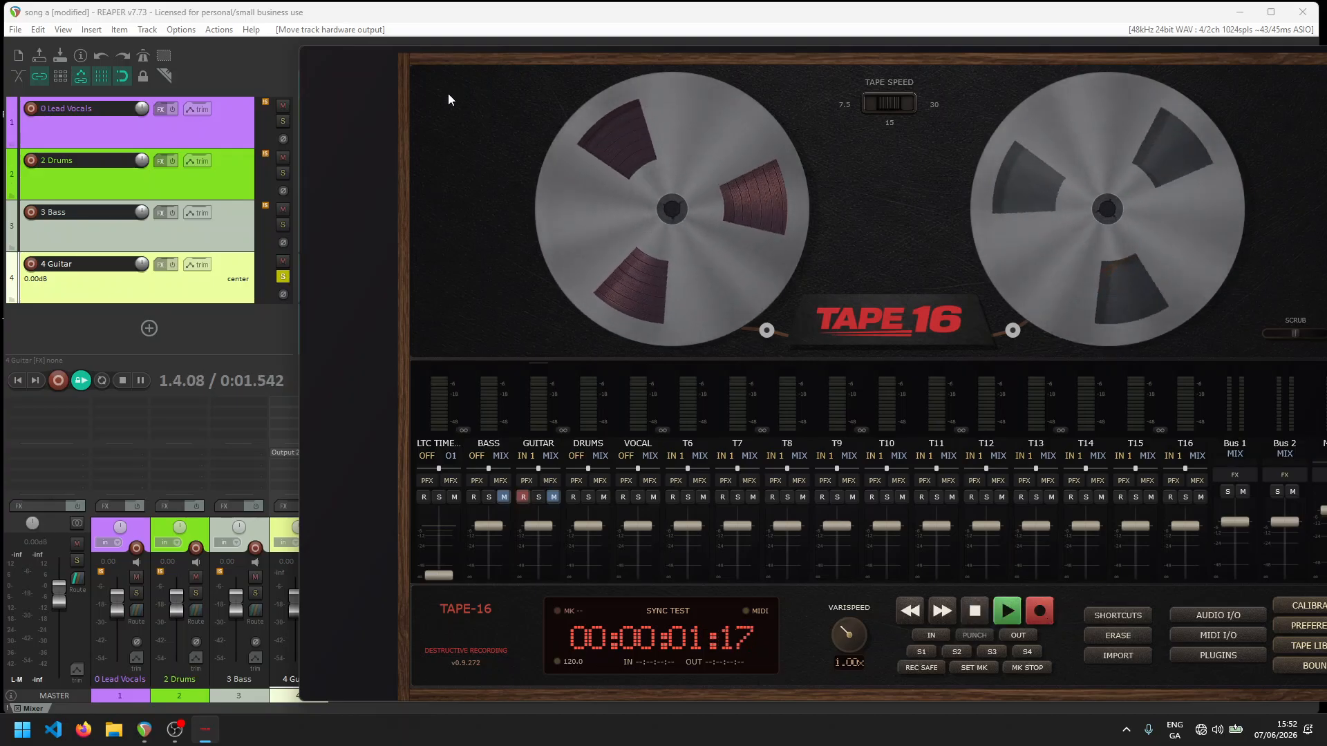
drag(370, 64, 446, 63)
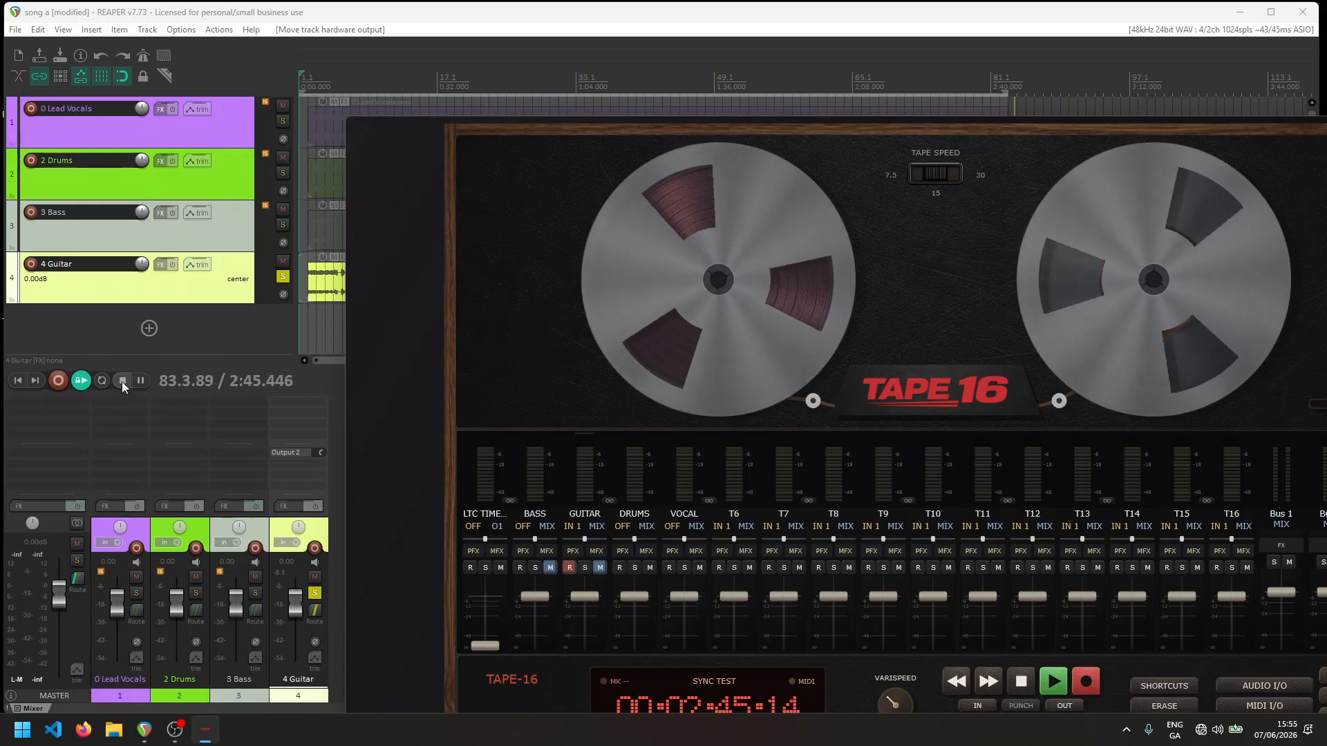
key(ctrl+space)
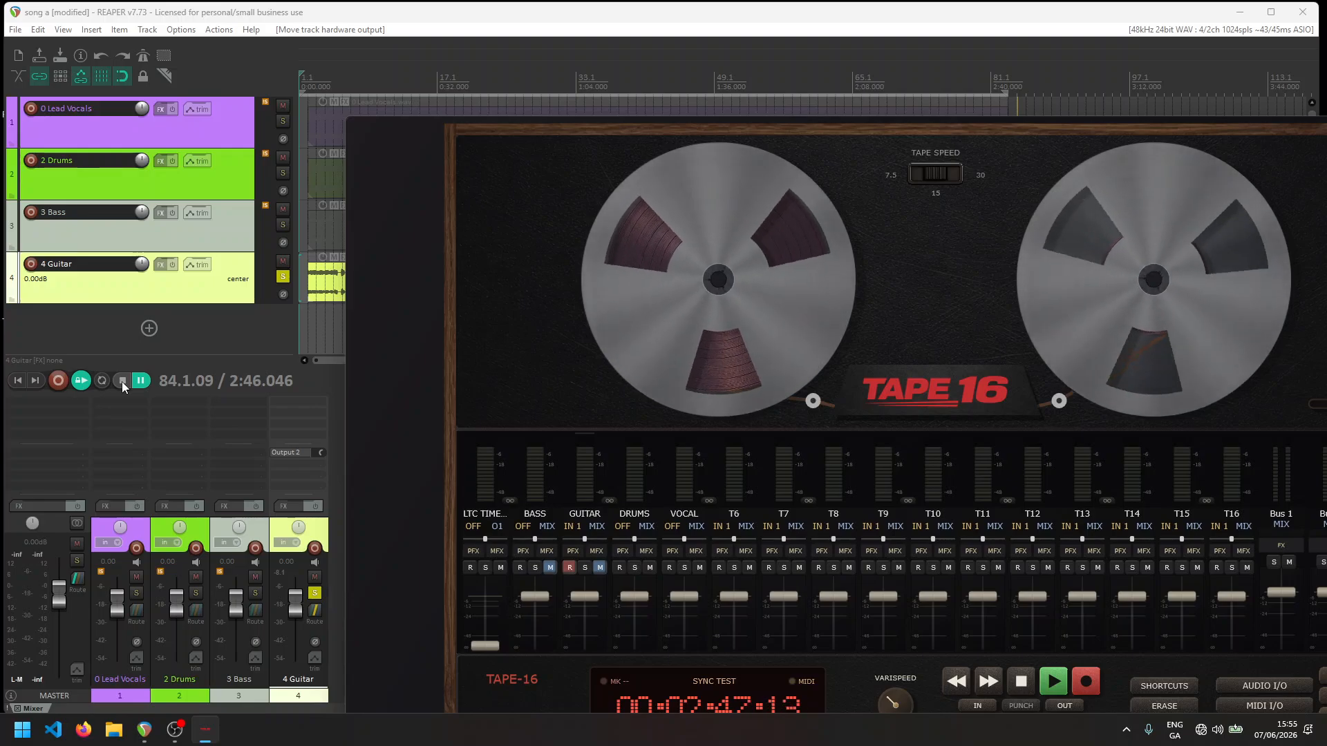
click(1034, 682)
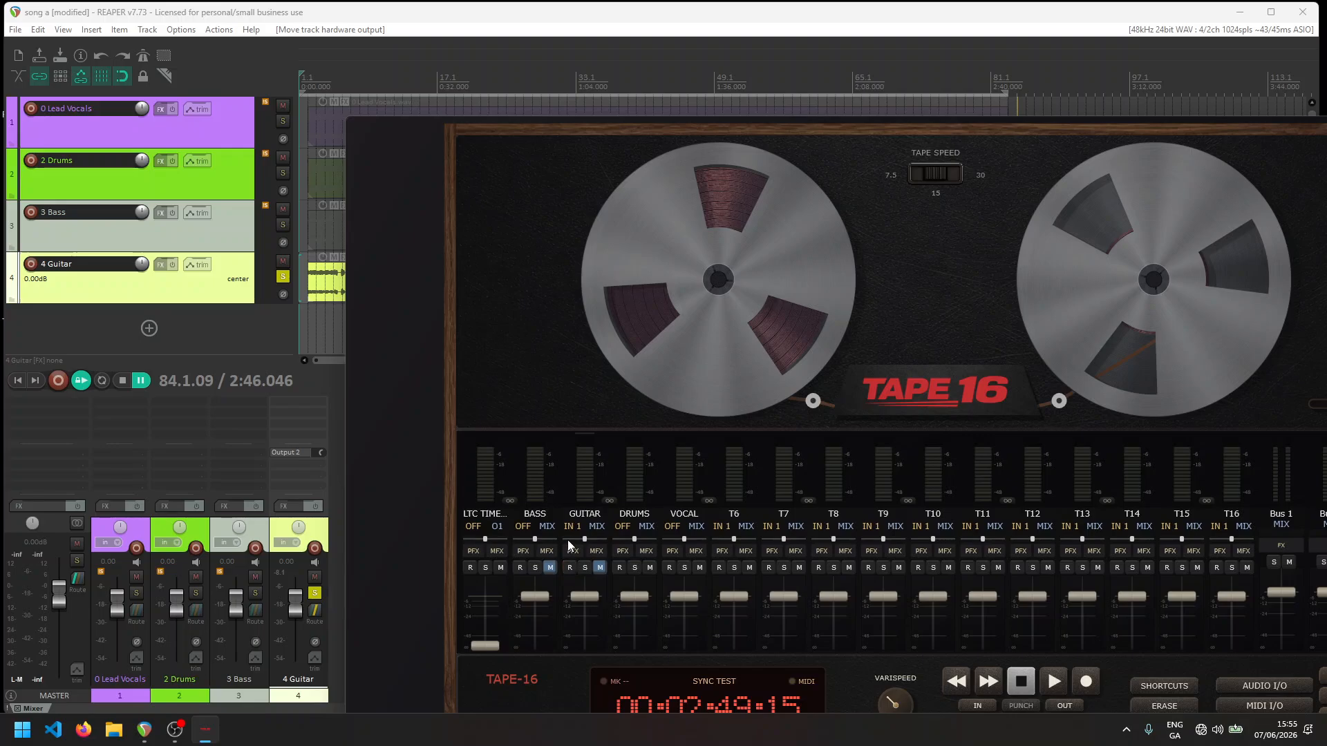
Step: Set the disarmed GUITAR track's input to OFF and rewind the tape to the start
click(571, 528)
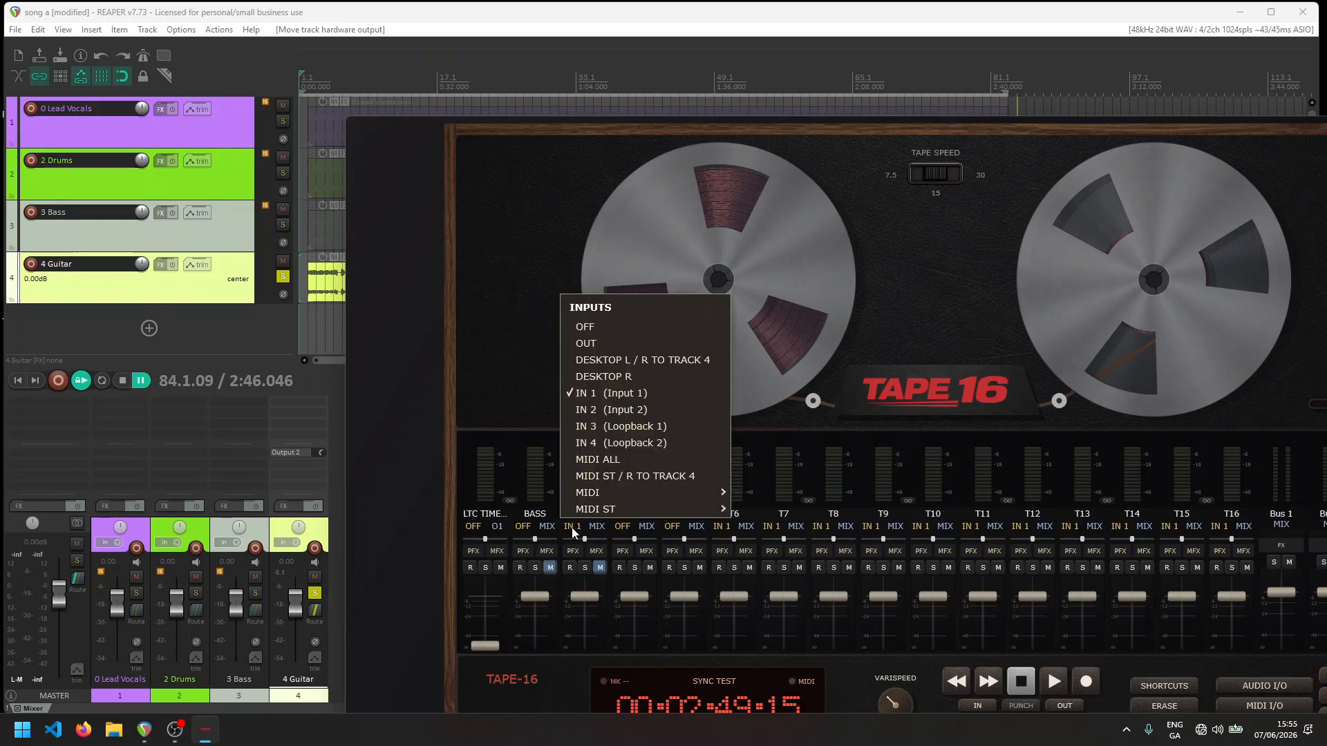
click(594, 326)
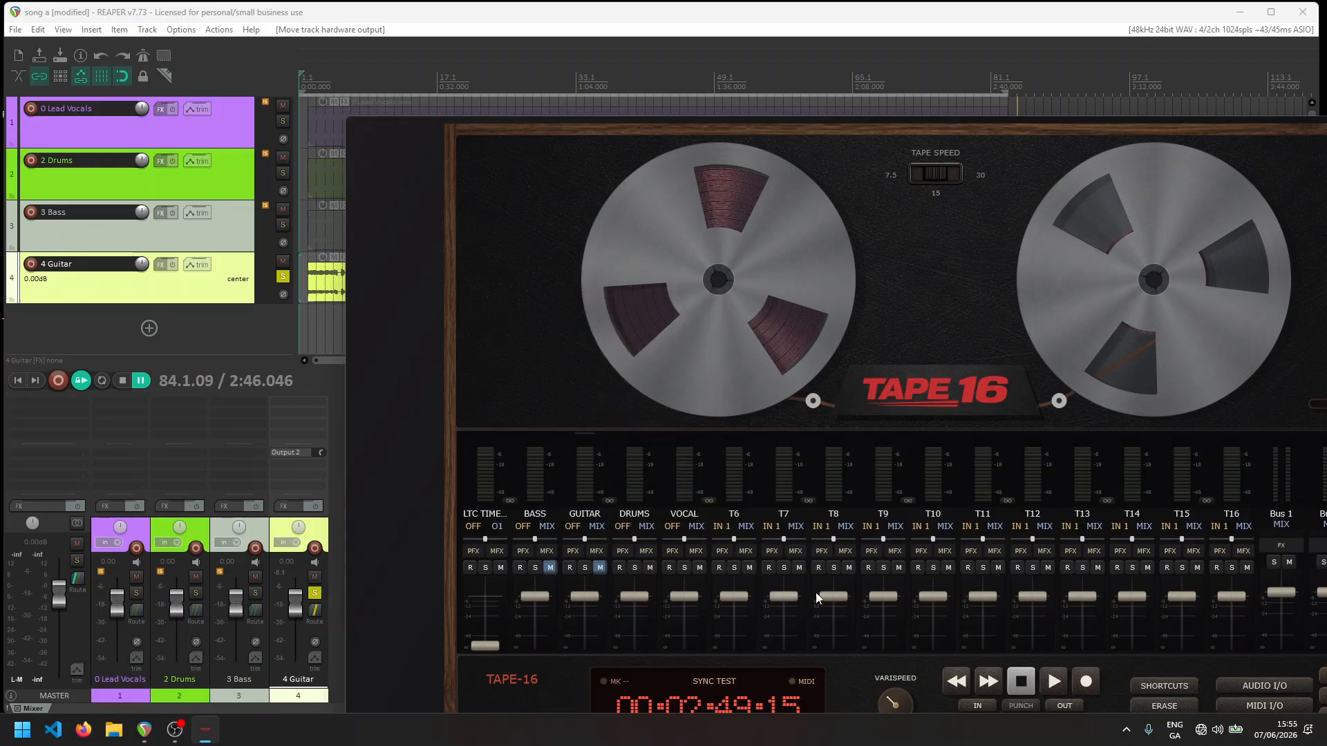
click(955, 680)
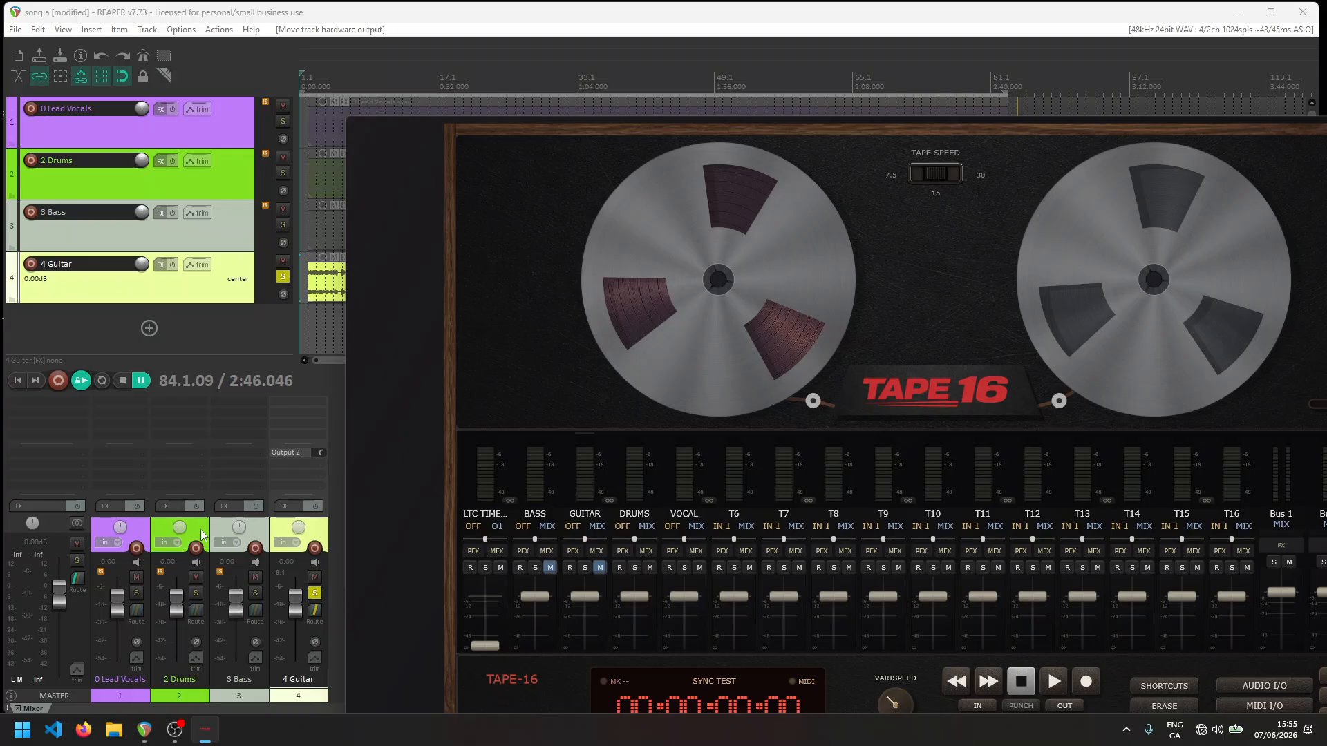
Step: In REAPER, move 2 Drums to the end of the track order, give it Output 2, and solo it instead of 4 Guitar
drag(201, 529, 372, 523)
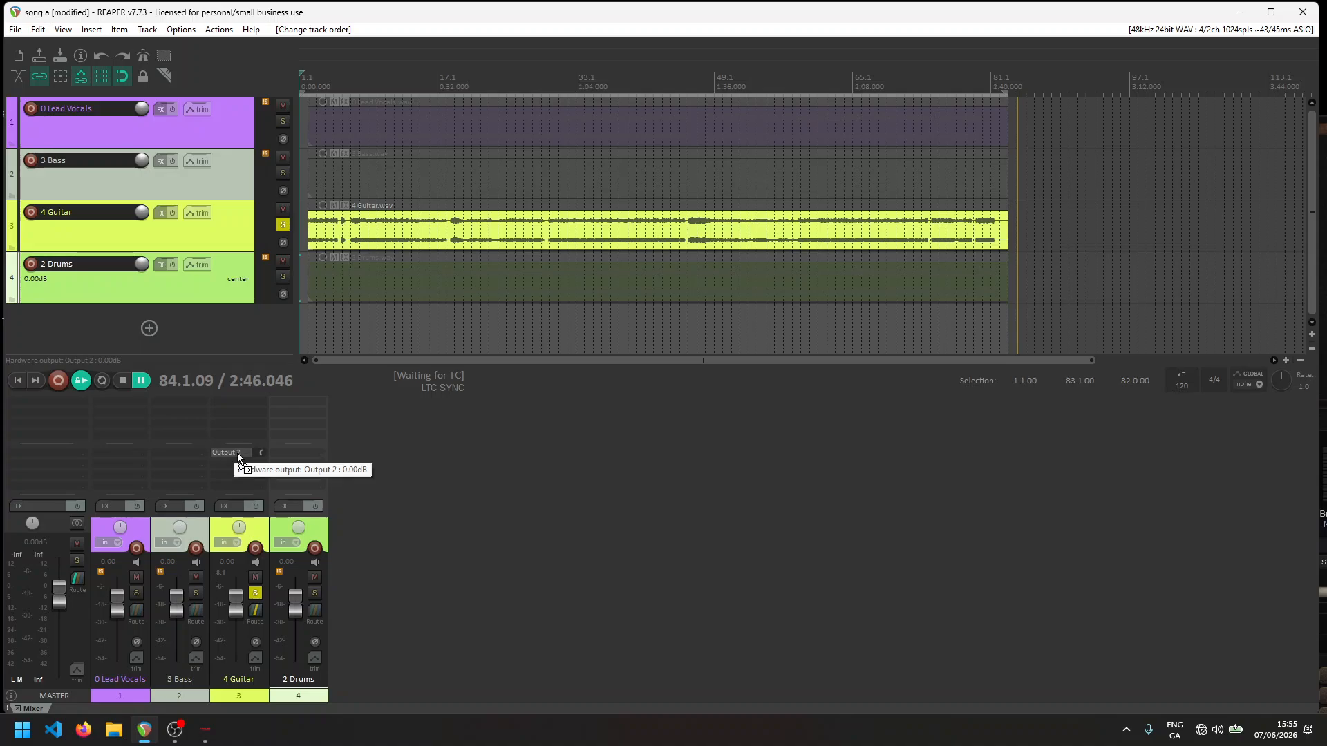
drag(239, 457, 292, 456)
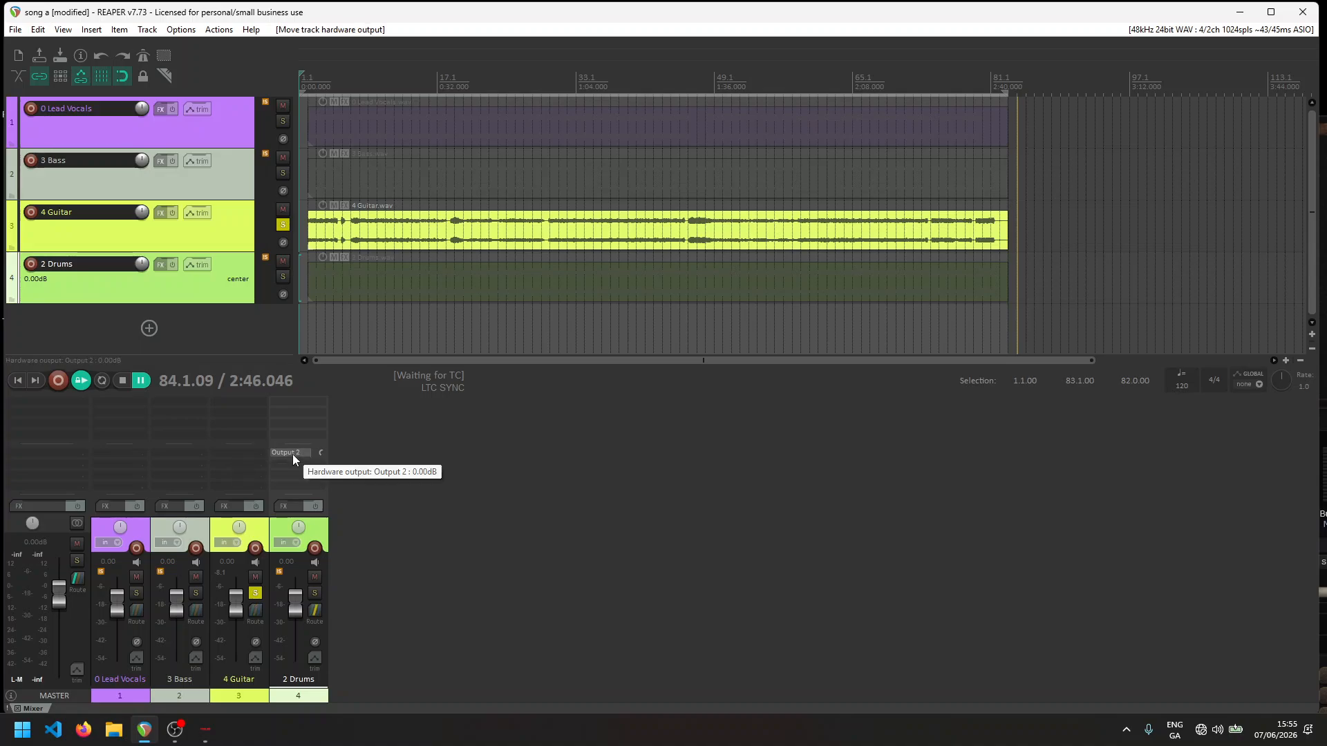
click(255, 593)
click(315, 593)
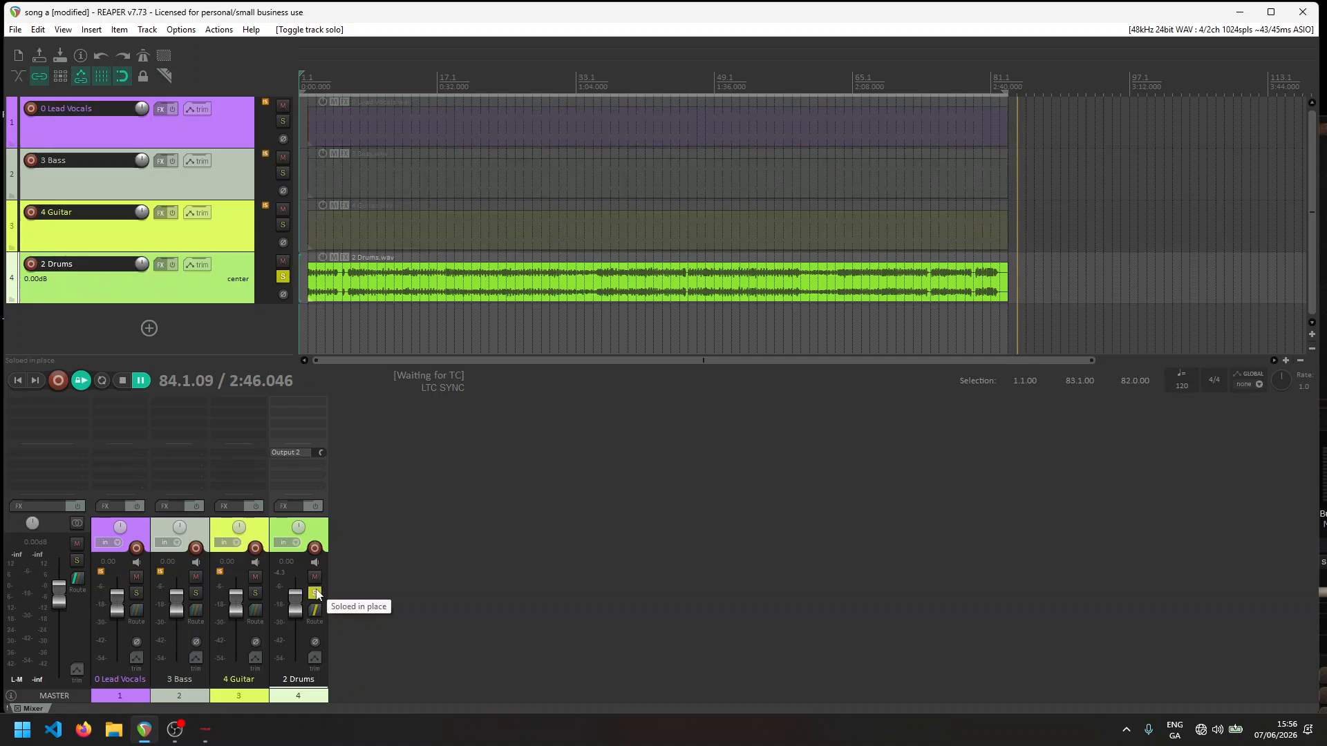
Step: Stop REAPER's transport, restart playback so it waits for timecode, and switch to TAPE-16
click(122, 380)
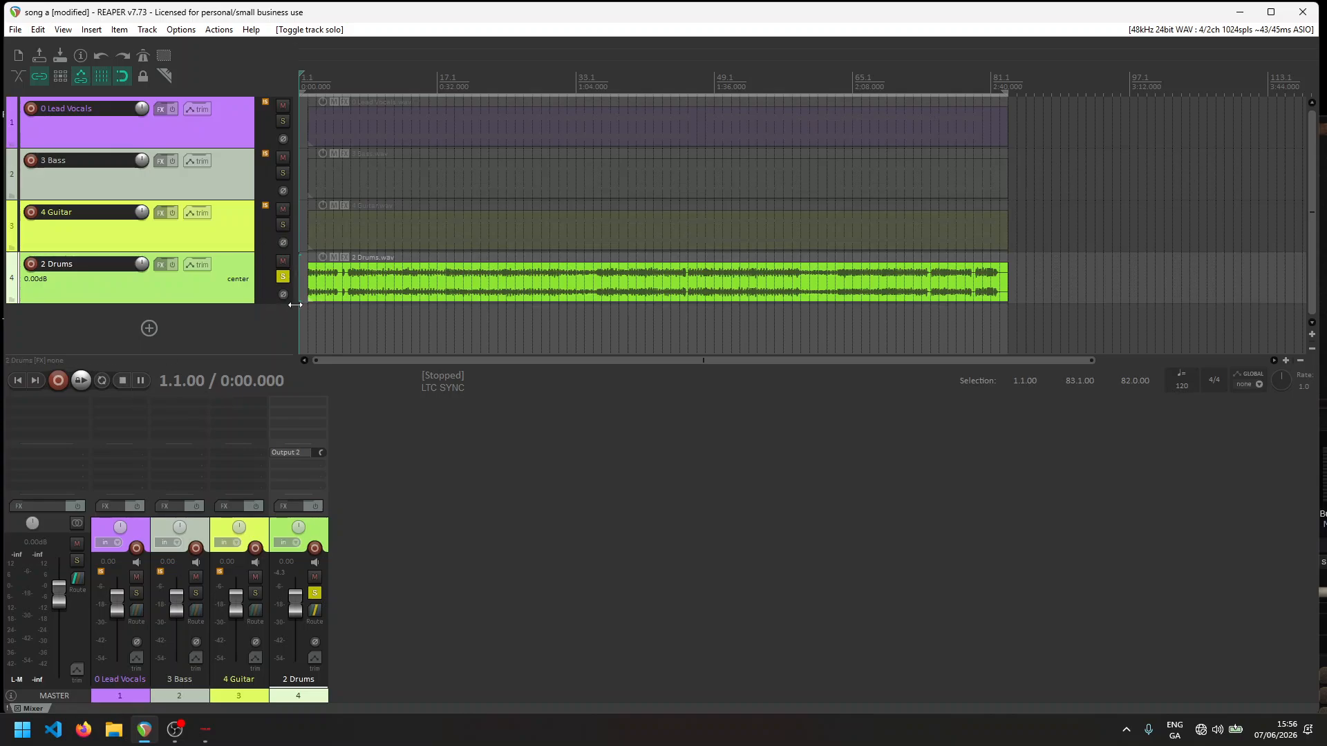
click(81, 381)
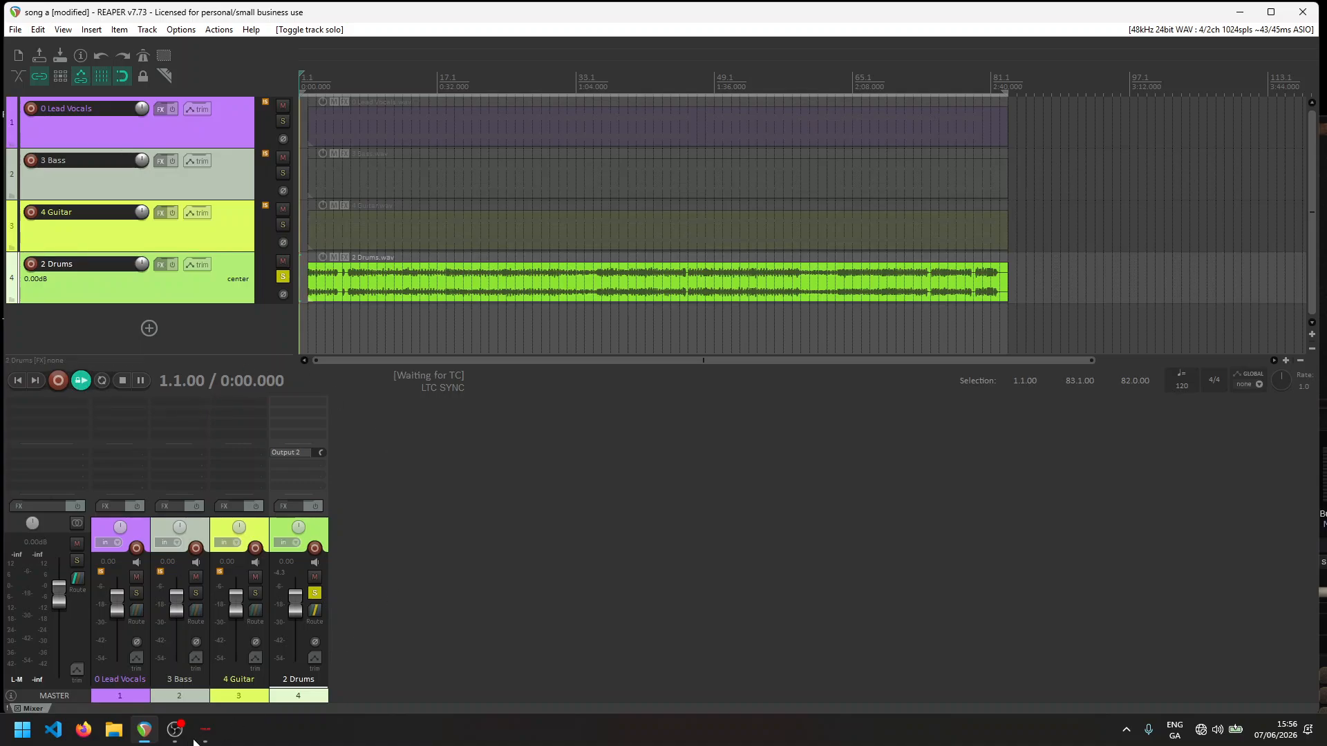
click(199, 734)
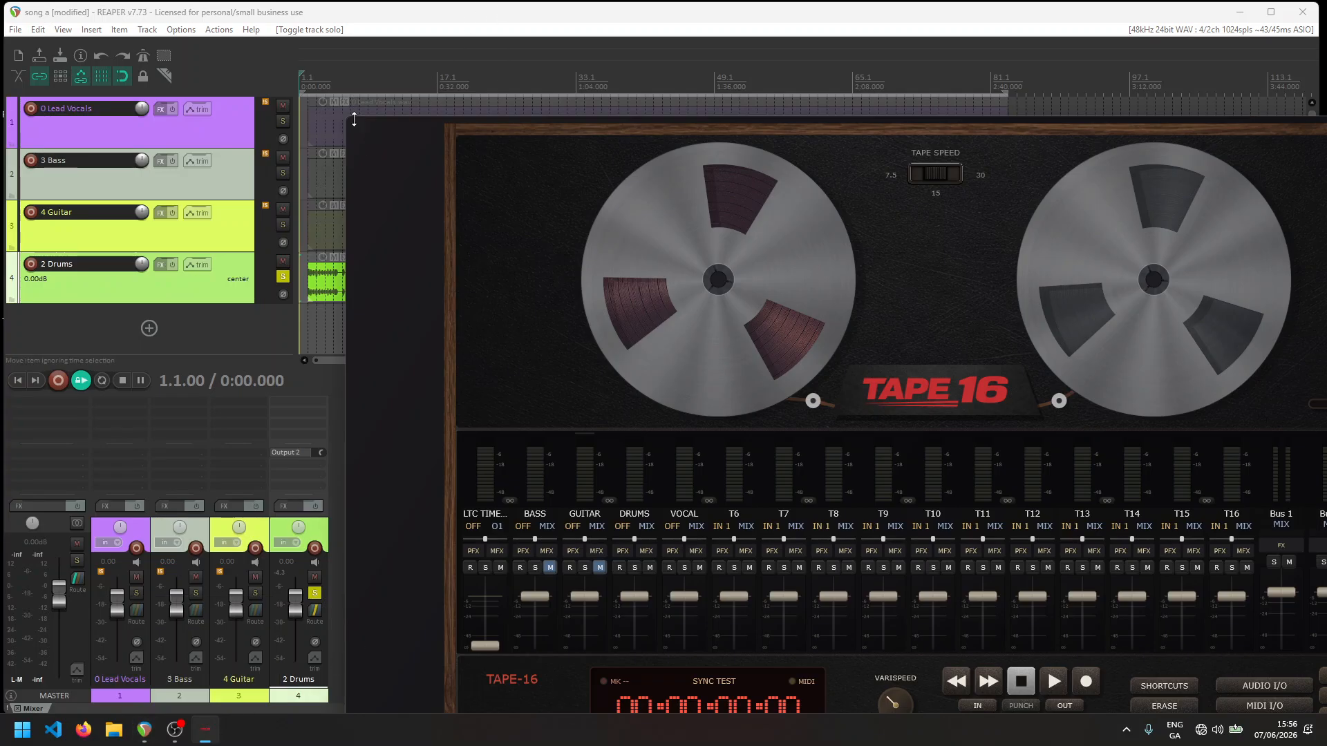
Step: Set the TAPE-16 DRUMS track's input to IN 1, and arm and mute the track
drag(359, 109, 346, 68)
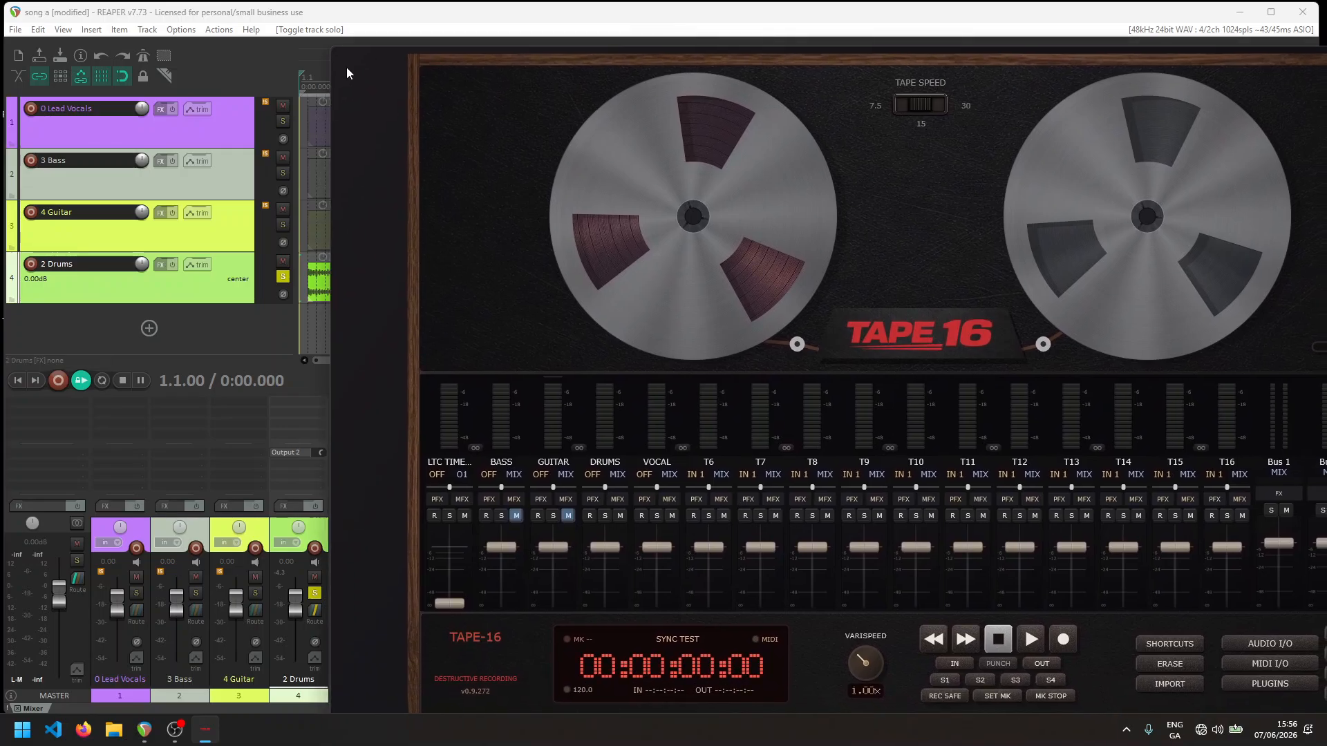
click(594, 476)
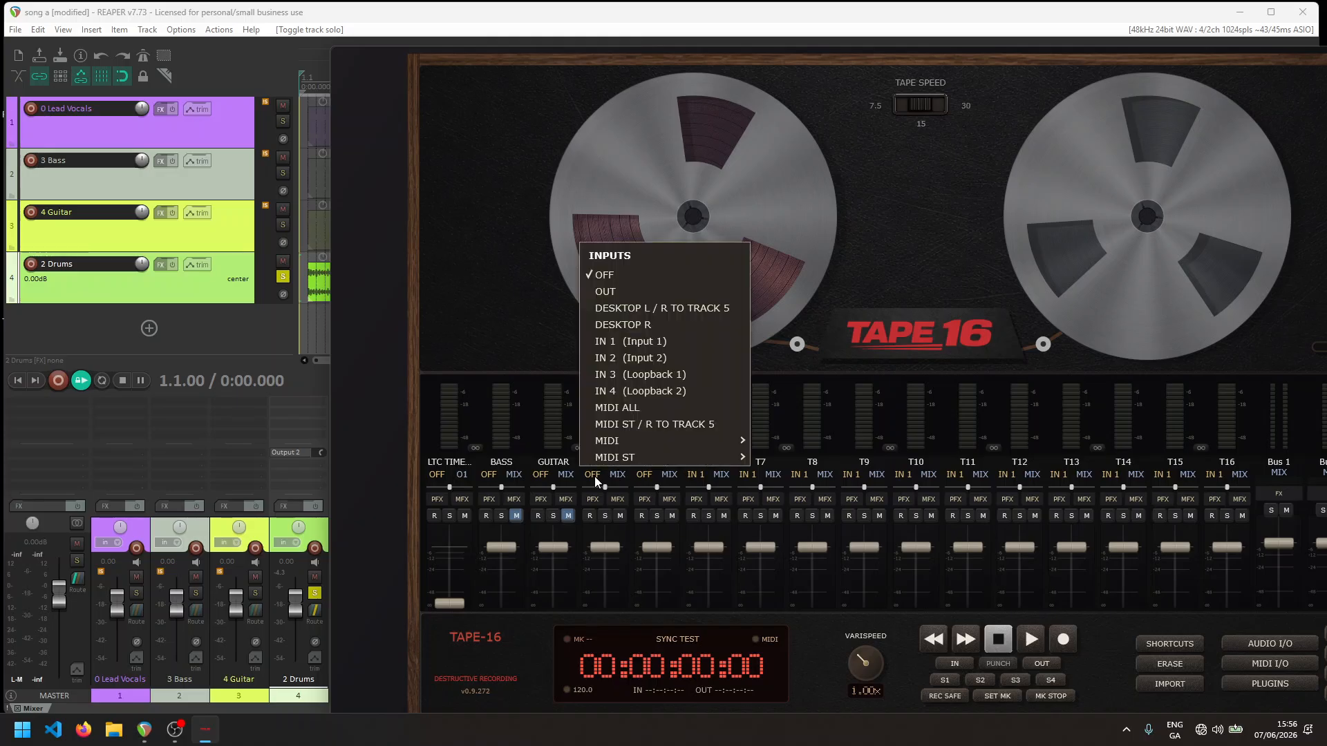
click(640, 342)
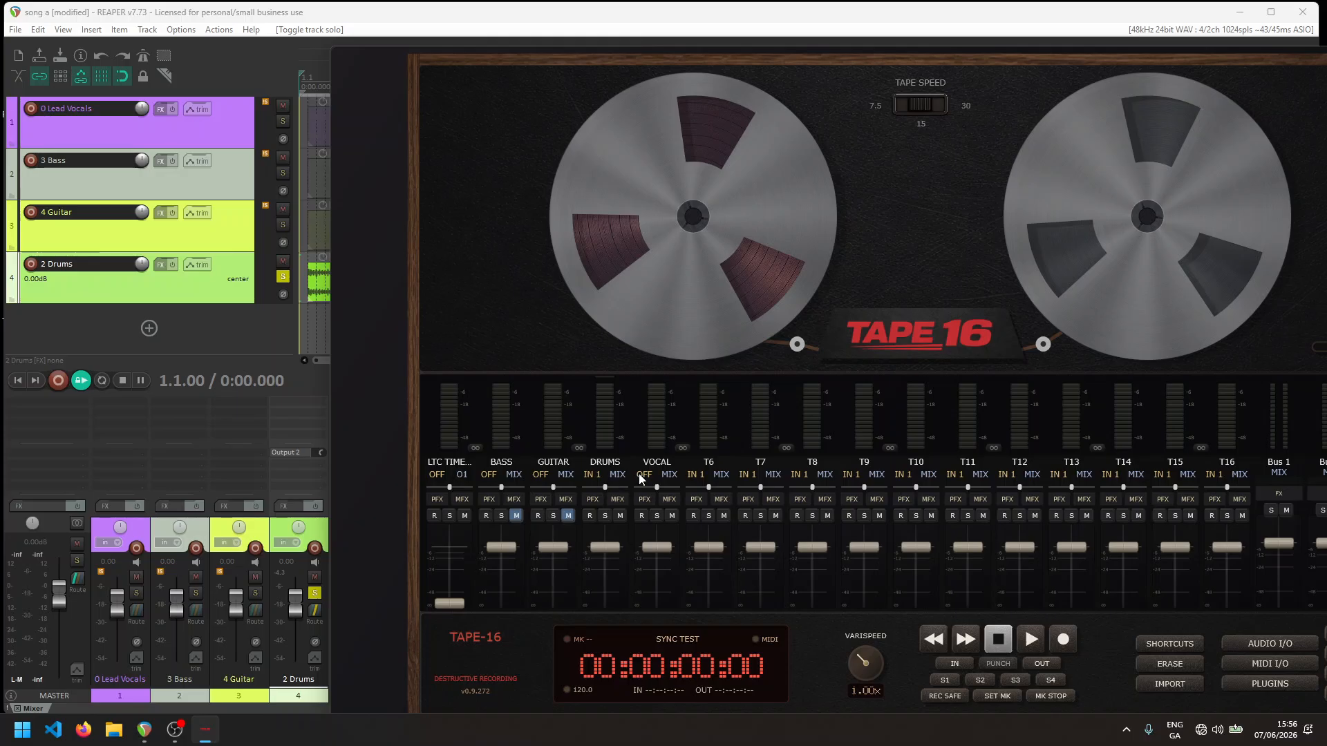
click(620, 516)
Step: Record REAPER's synced drums onto the TAPE-16 DRUMS track through the end of the song, and stop both transports
click(80, 384)
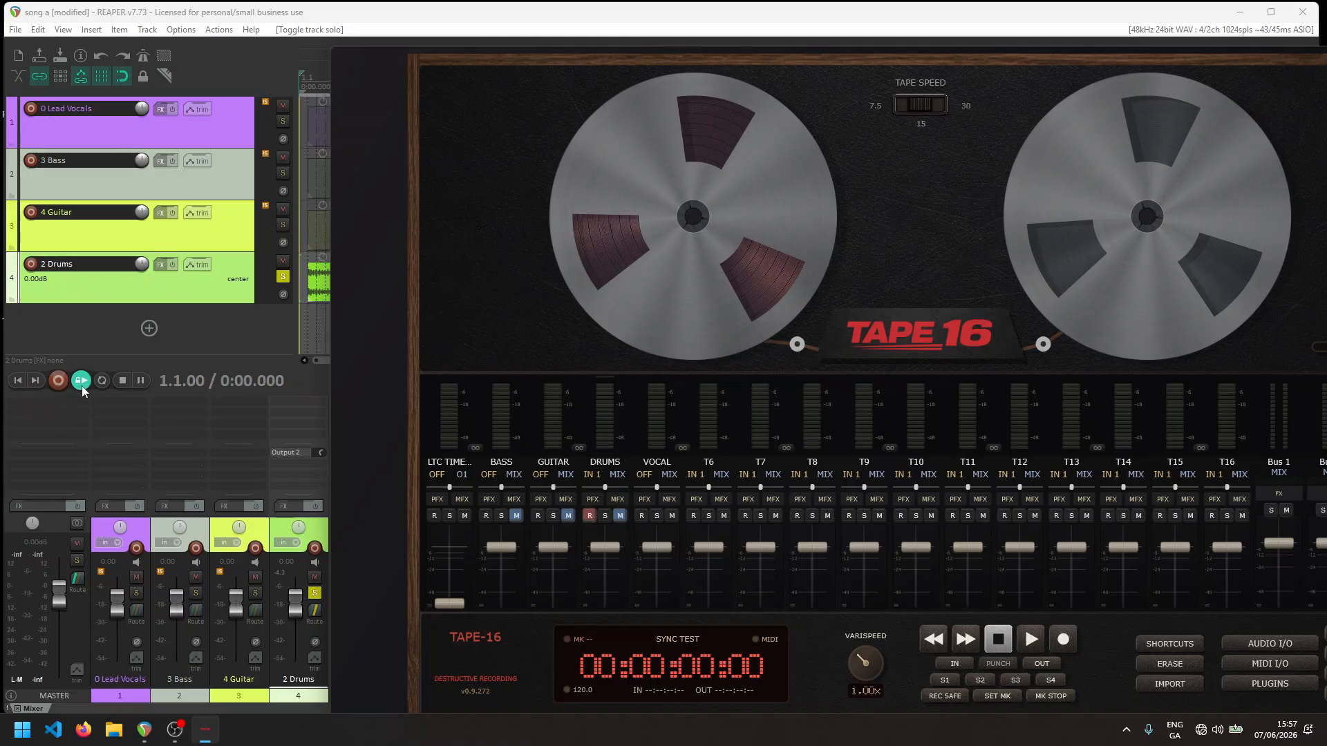
click(1063, 641)
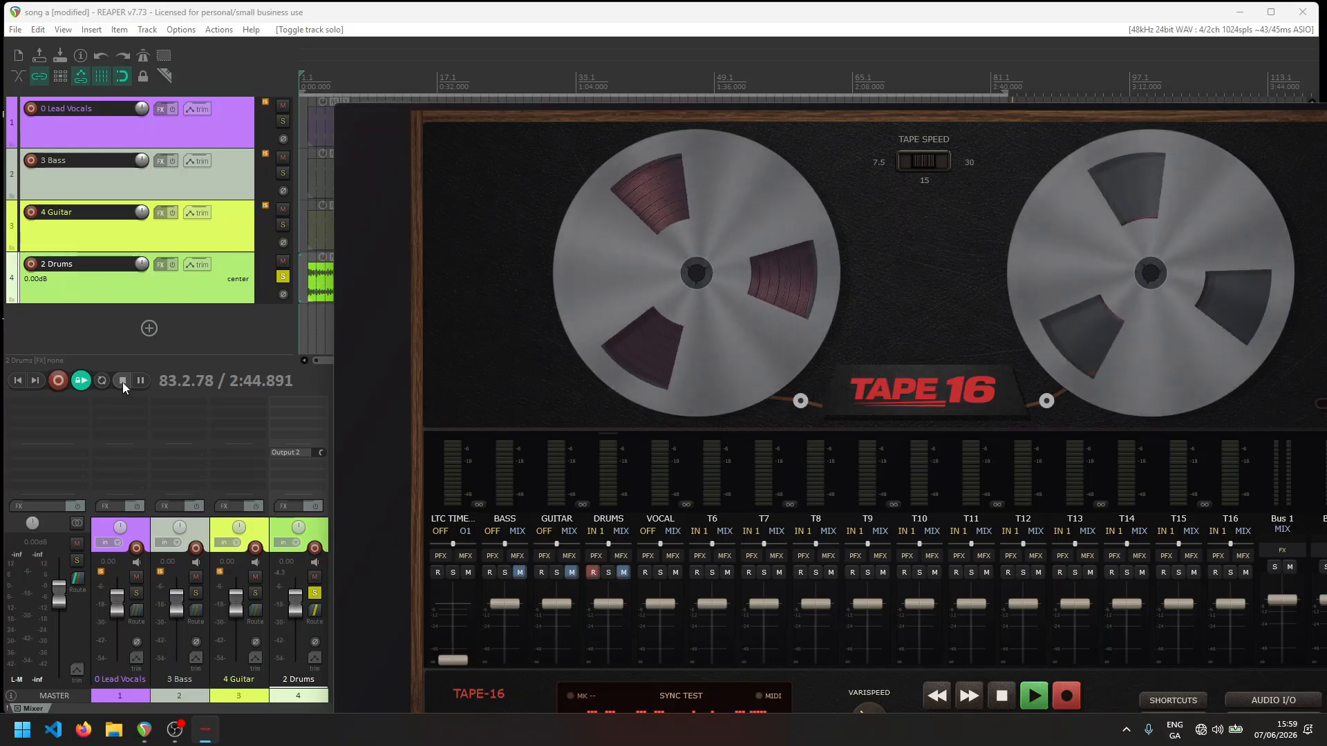
key(ctrl+space)
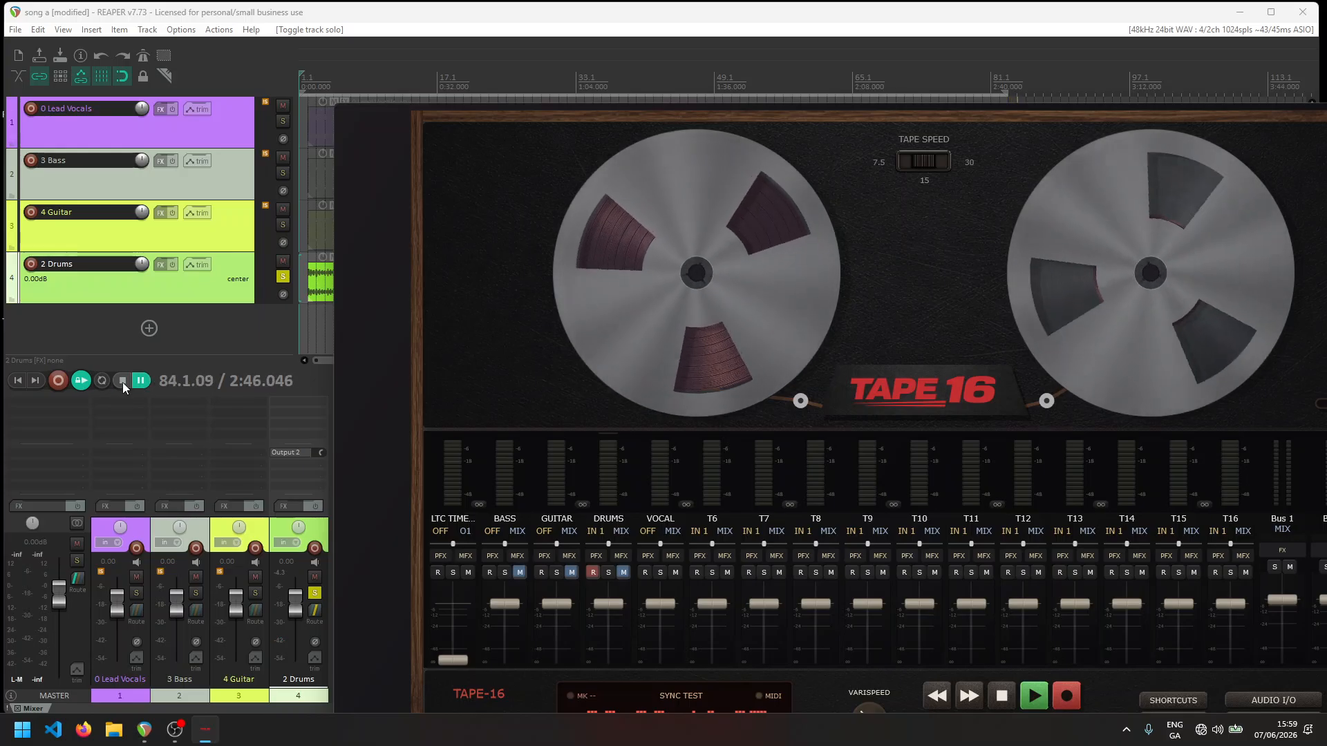
click(123, 383)
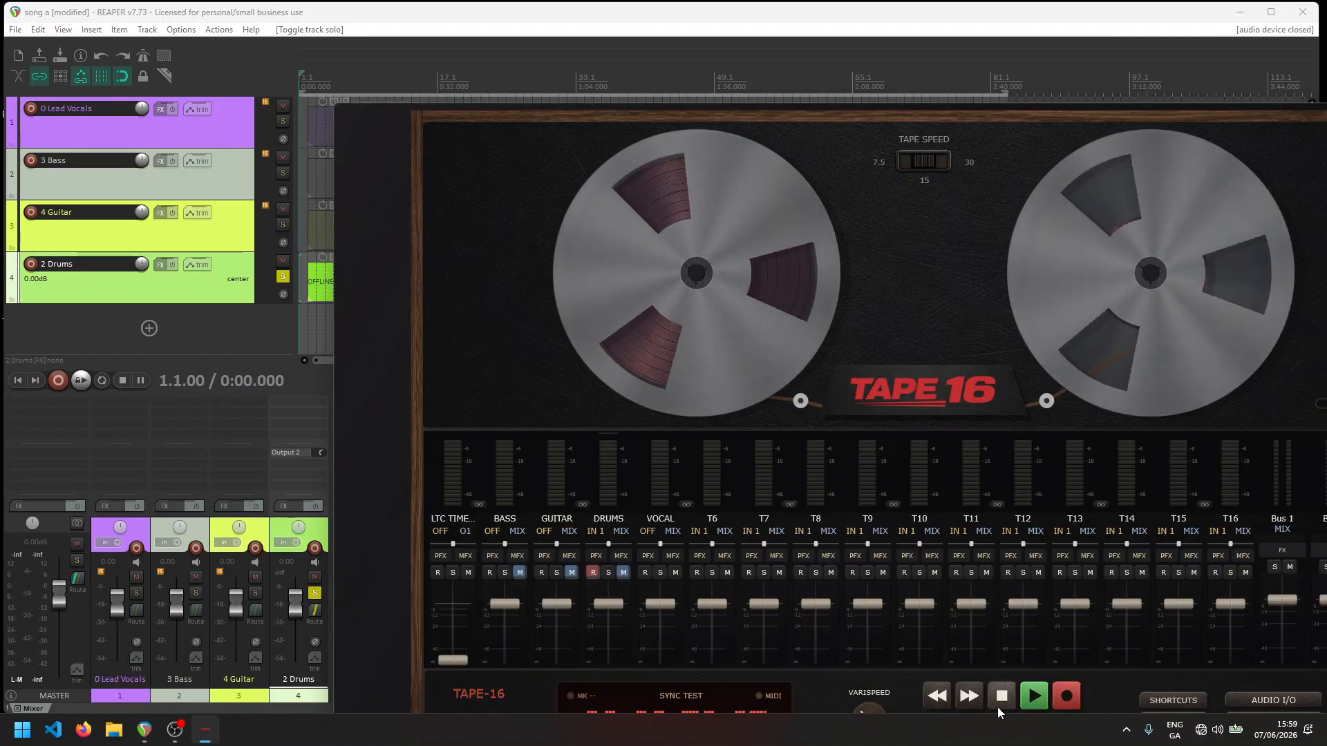
click(1000, 698)
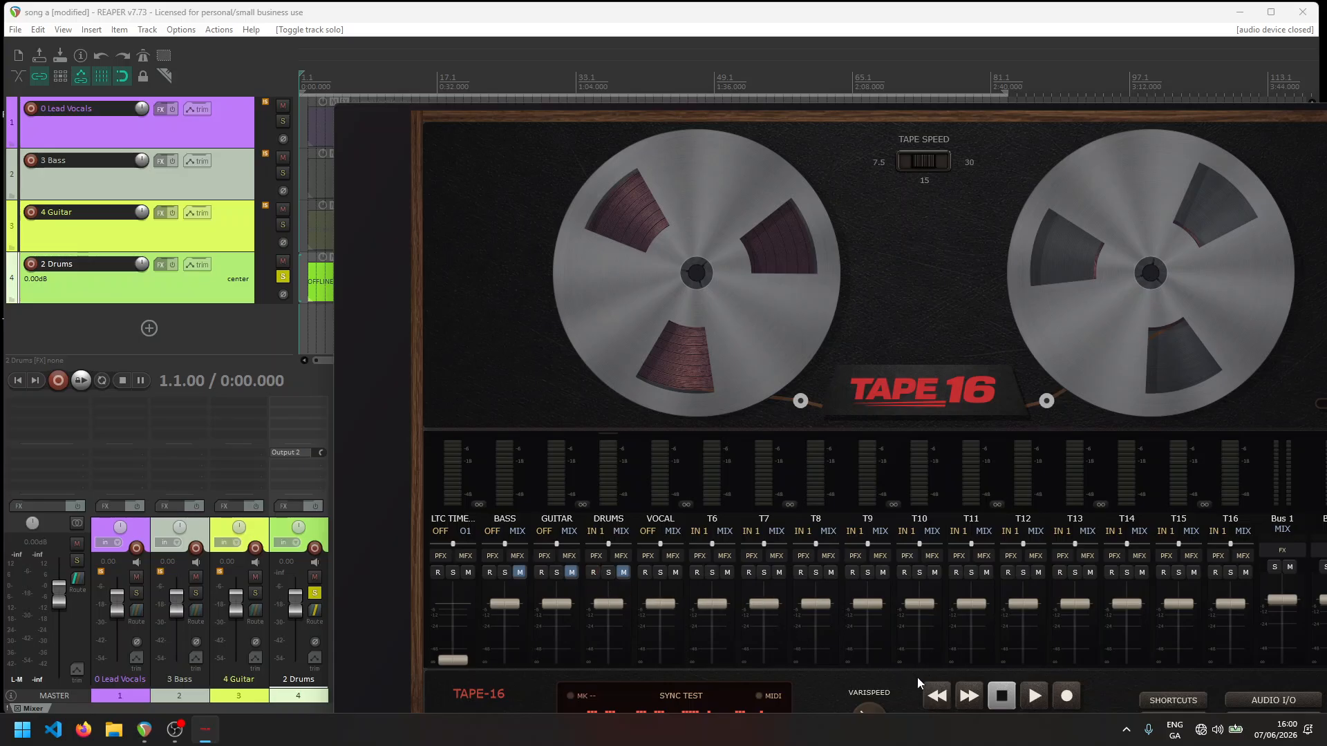
Step: Rewind the tape, unmute the BASS, GUITAR and DRUMS tracks, and play back the opening of the song before stopping
click(937, 697)
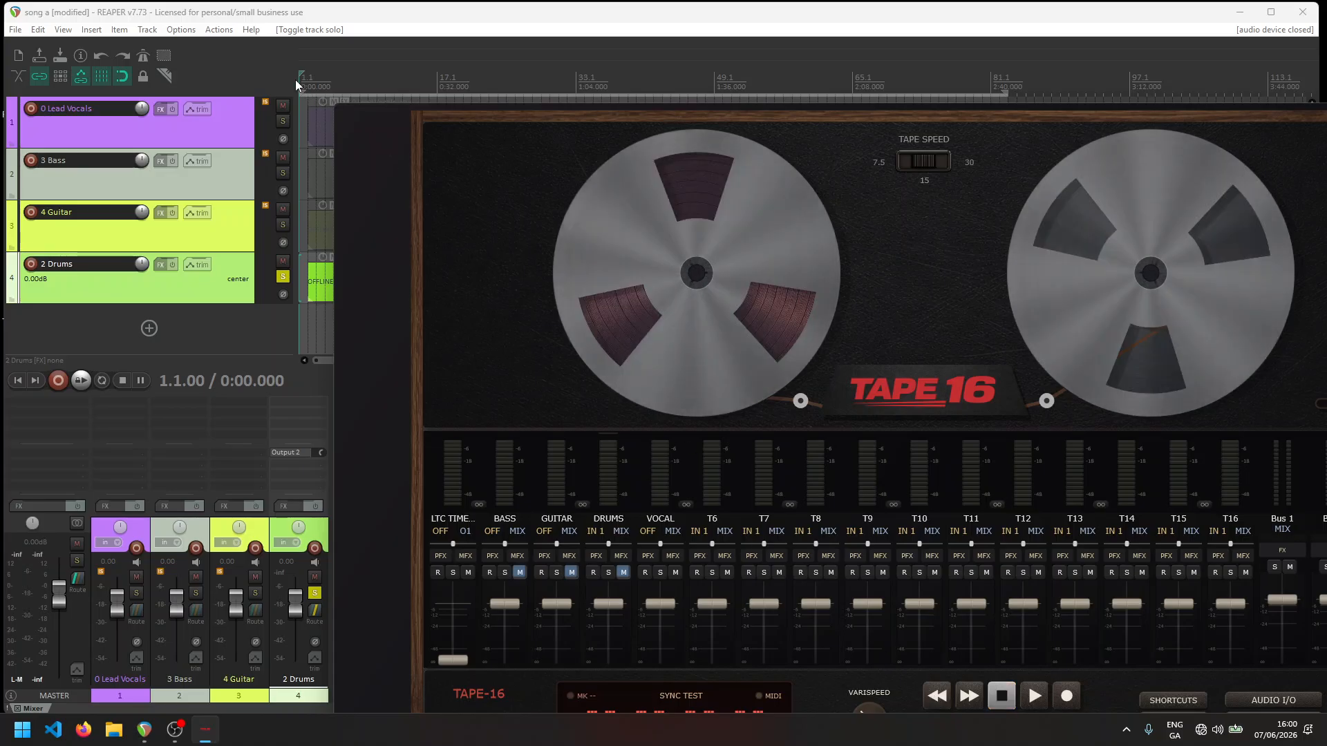
drag(372, 126, 156, 23)
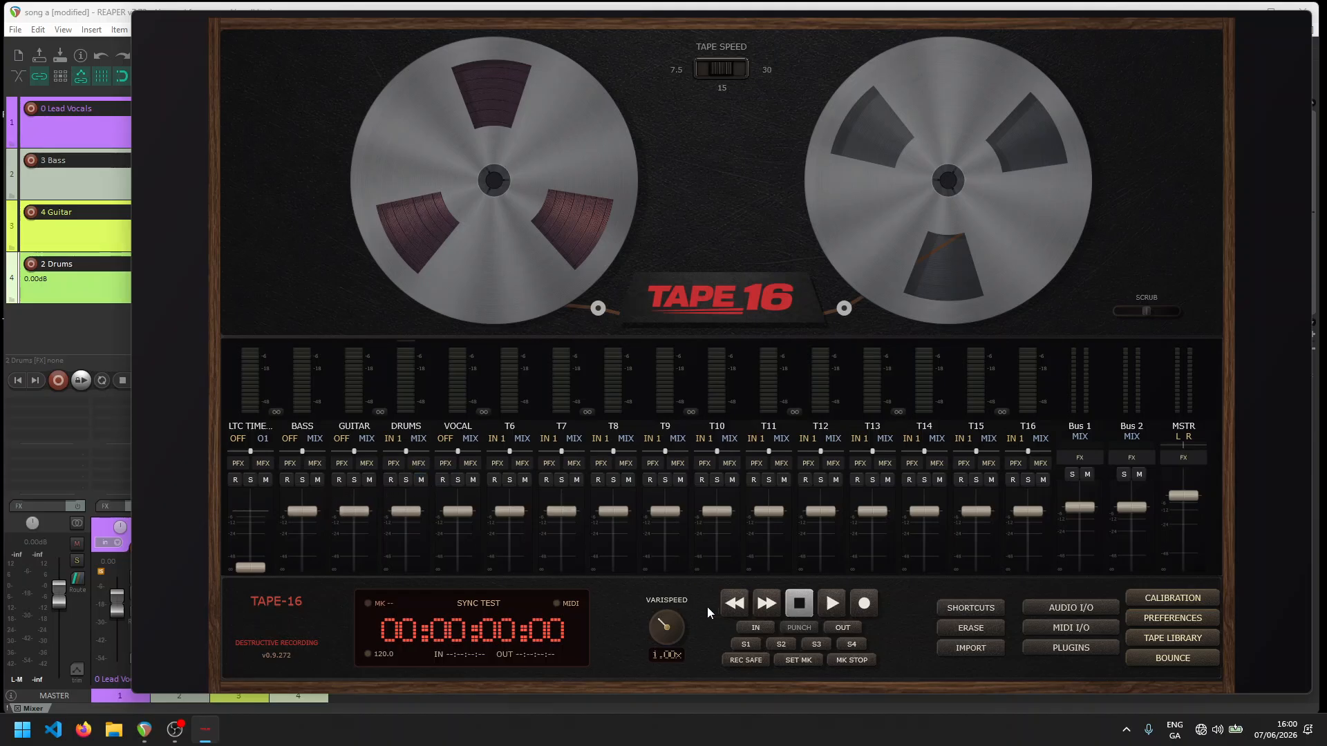
click(830, 606)
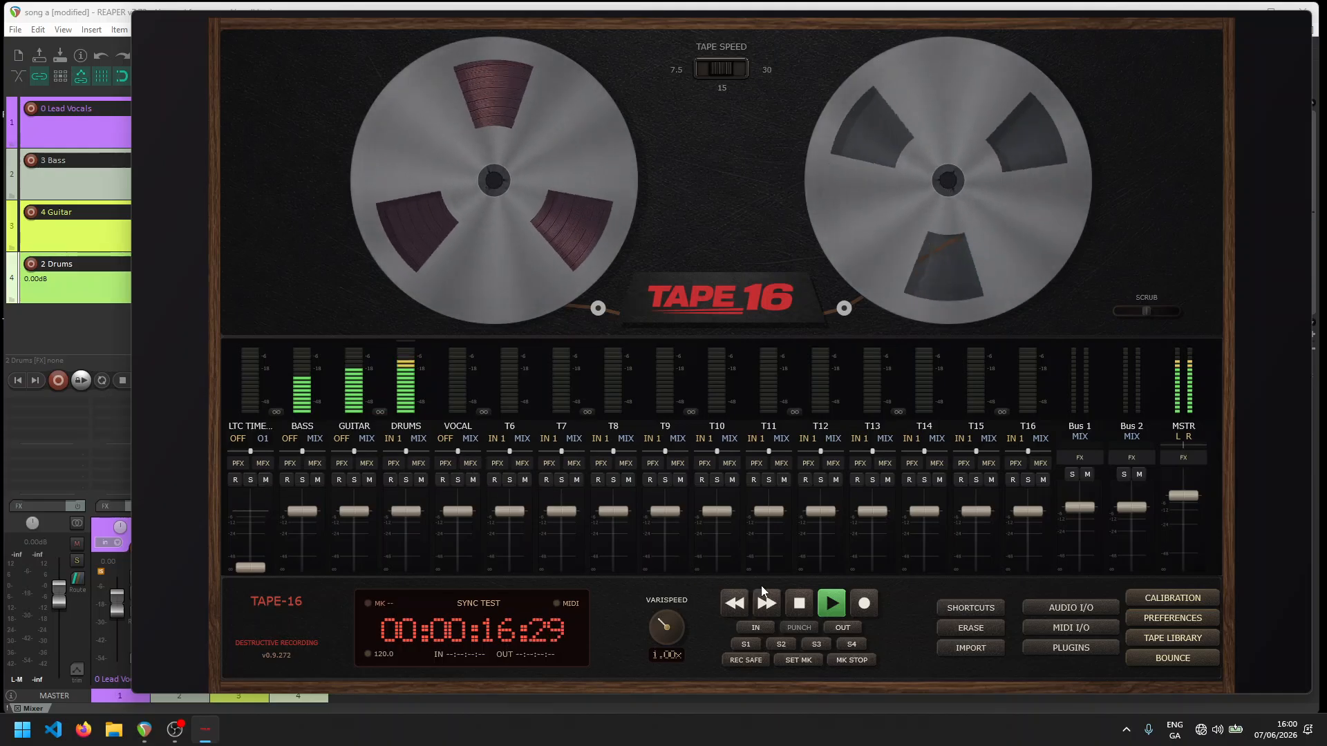
click(806, 608)
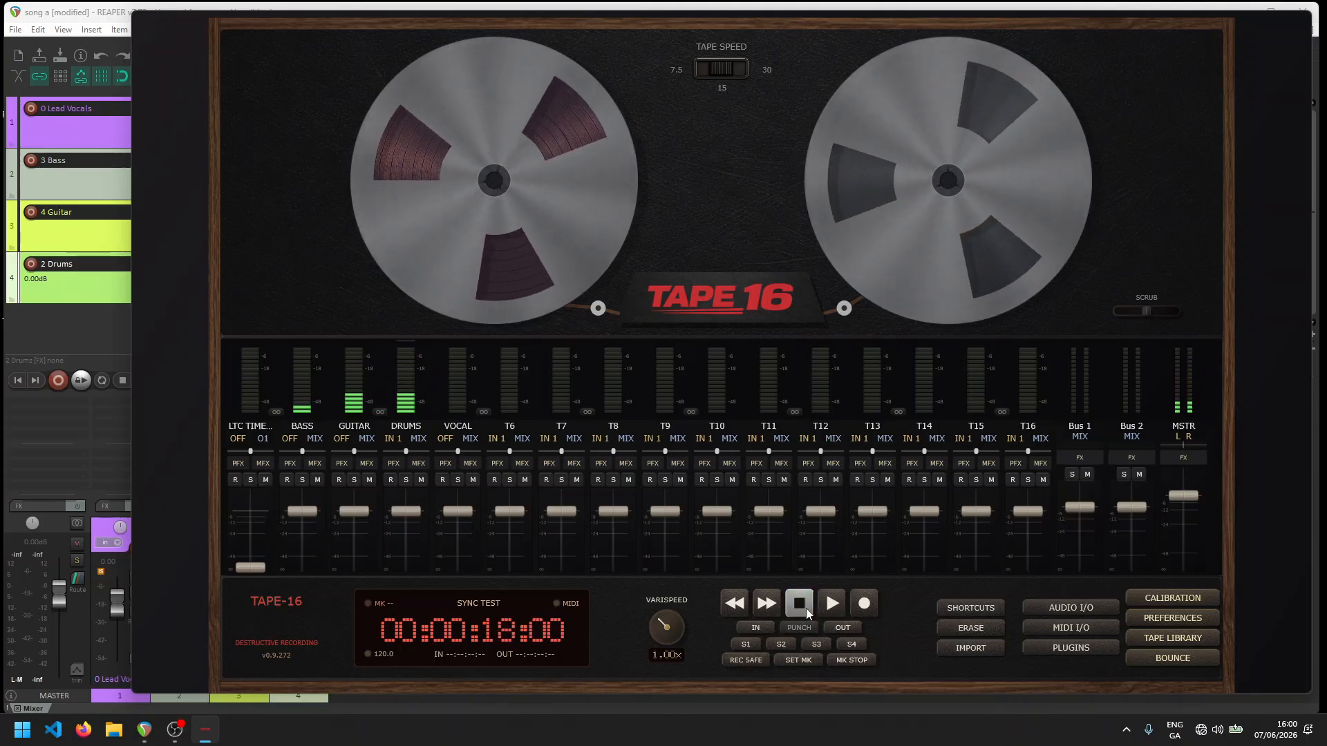
Step: Move the TAPE-16 window aside to uncover REAPER's tracks and mixer, and rewind the tape towards the start
drag(151, 21, 387, 37)
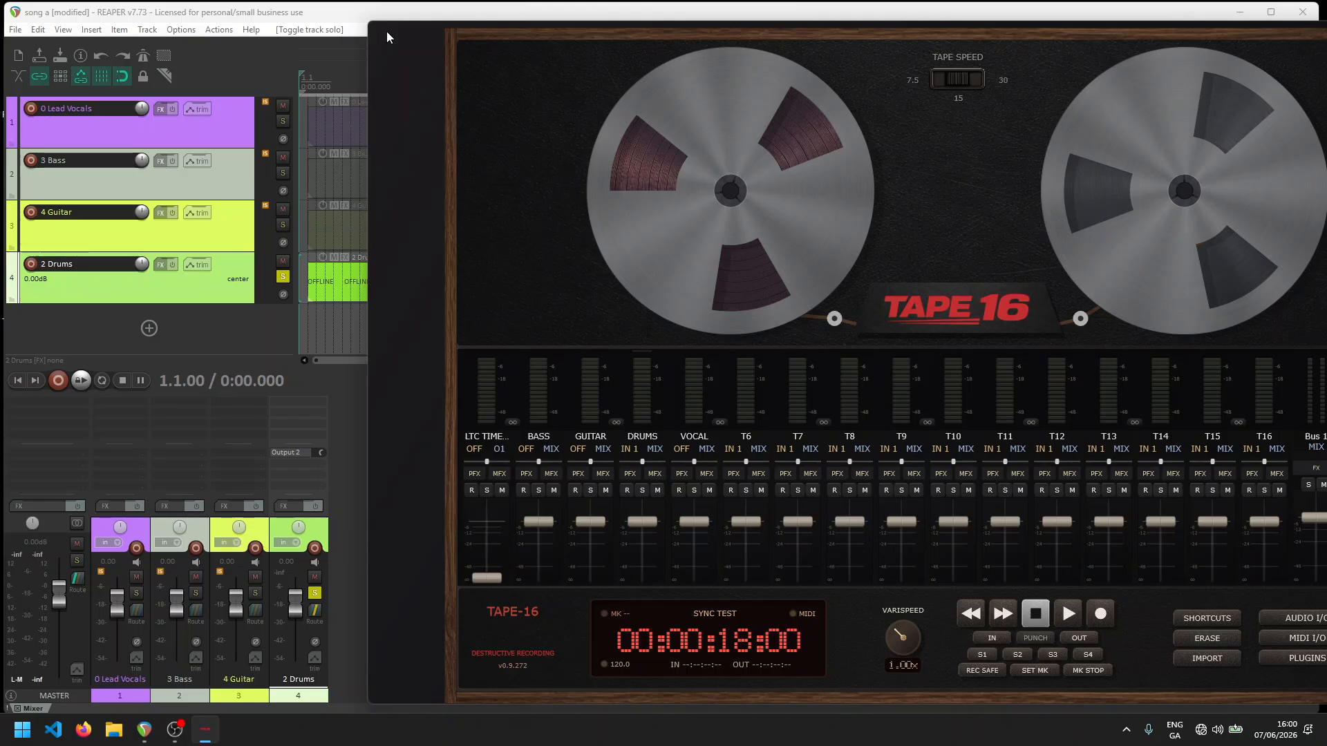
click(971, 614)
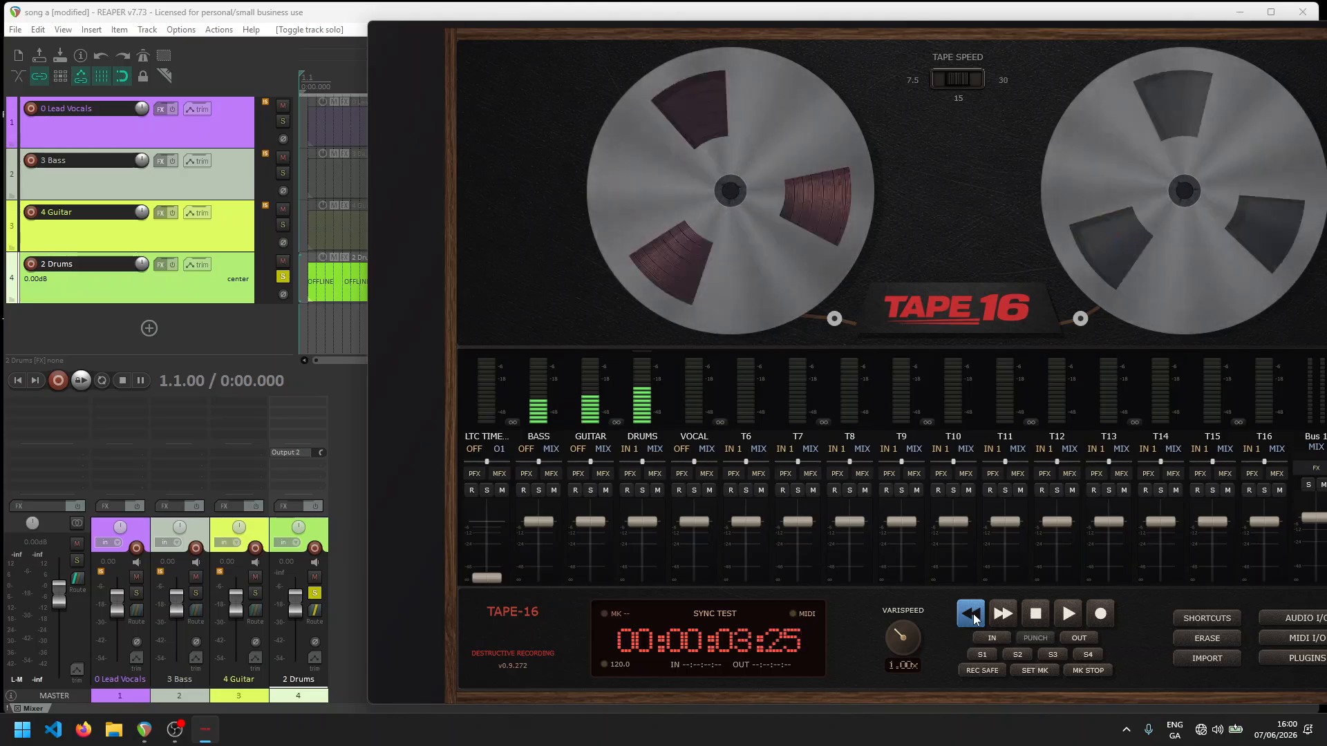